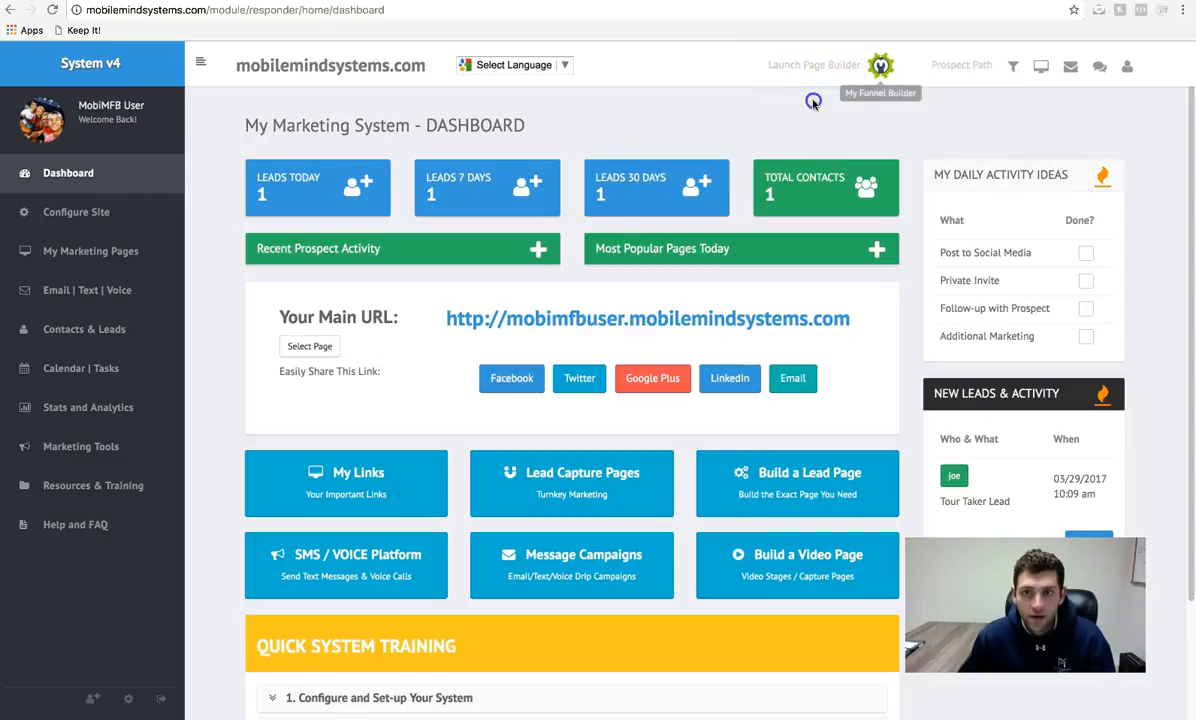
- Switch to the MyFunnelBuilder tab and create a new blank funnel with an empty index page
{"action": "left_click", "coordinate": [385, 1]}
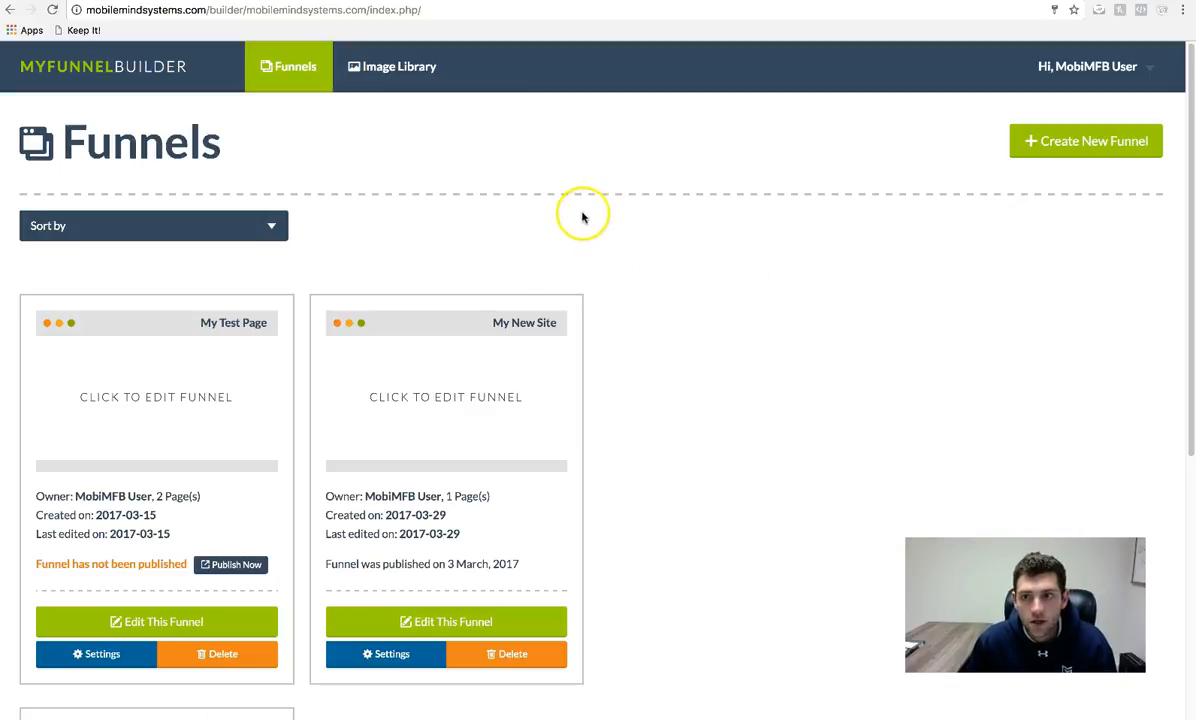
{"action": "left_click", "coordinate": [1061, 150]}
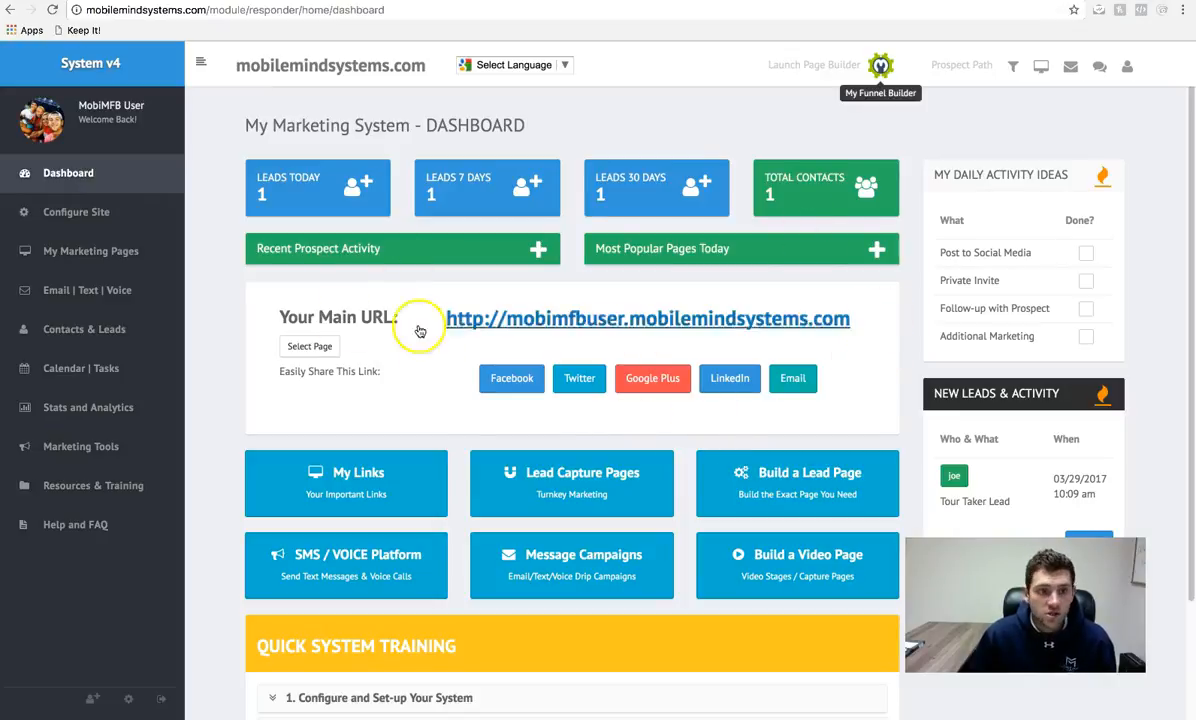
- Open My Marketing Pages > Lead Capture and scroll down to the /my/newpage entry
{"action": "left_click", "coordinate": [124, 258]}
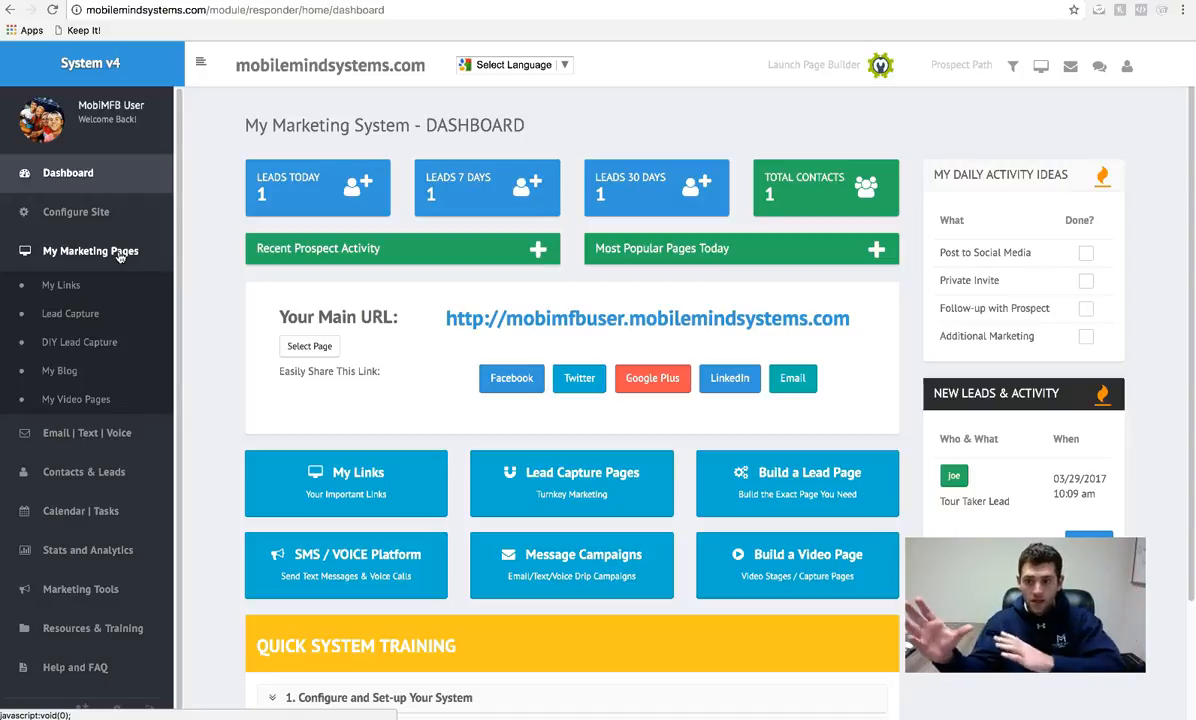
{"action": "left_click", "coordinate": [90, 209]}
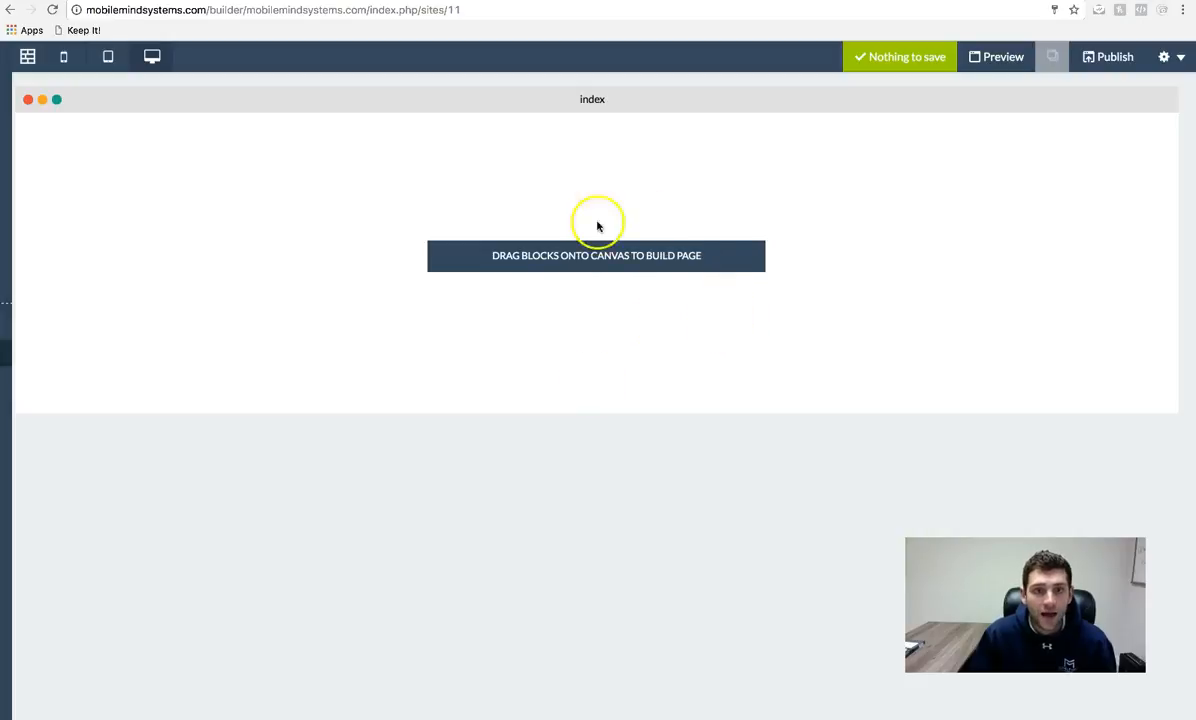
{"action": "left_click", "coordinate": [165, 1]}
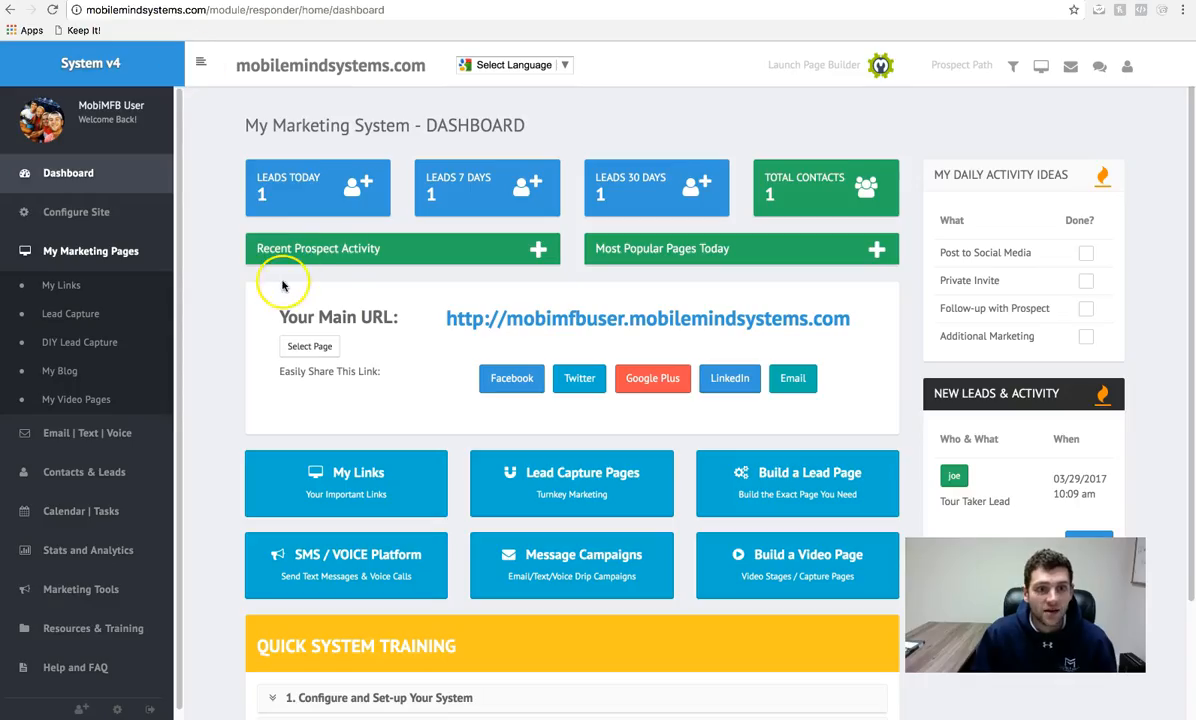
{"action": "left_click", "coordinate": [72, 314]}
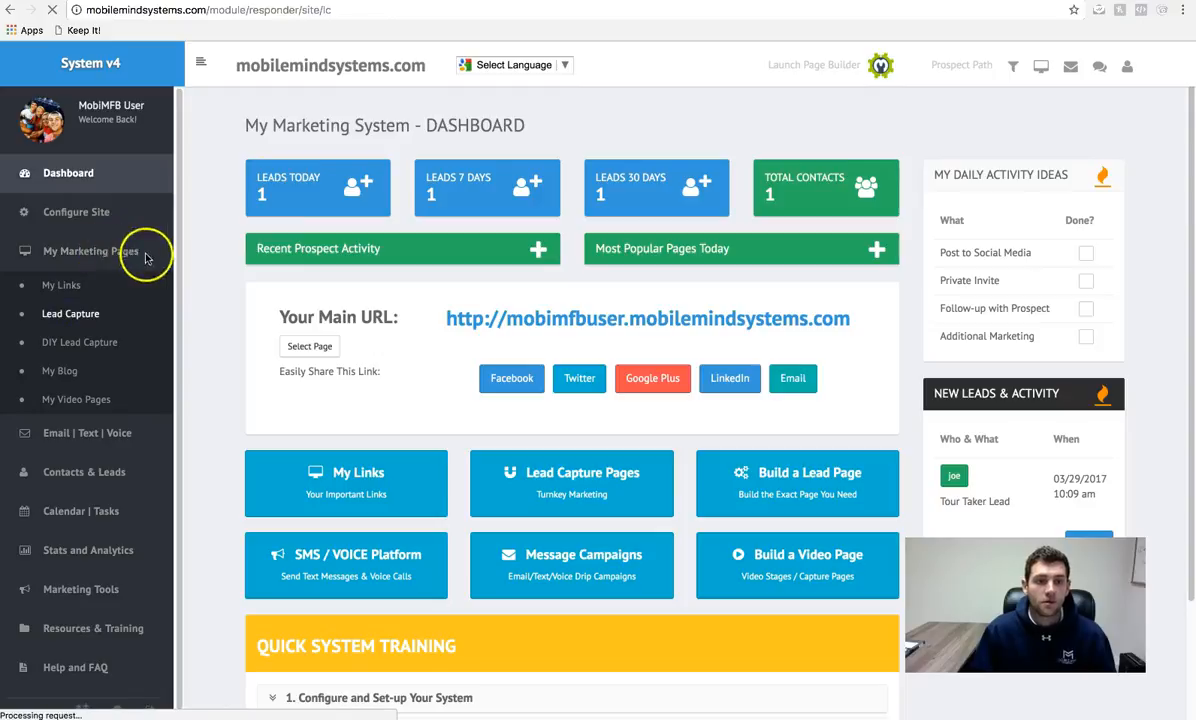
{"action": "scroll", "coordinate": [569, 300], "scroll_direction": "down", "scroll_amount": 7}
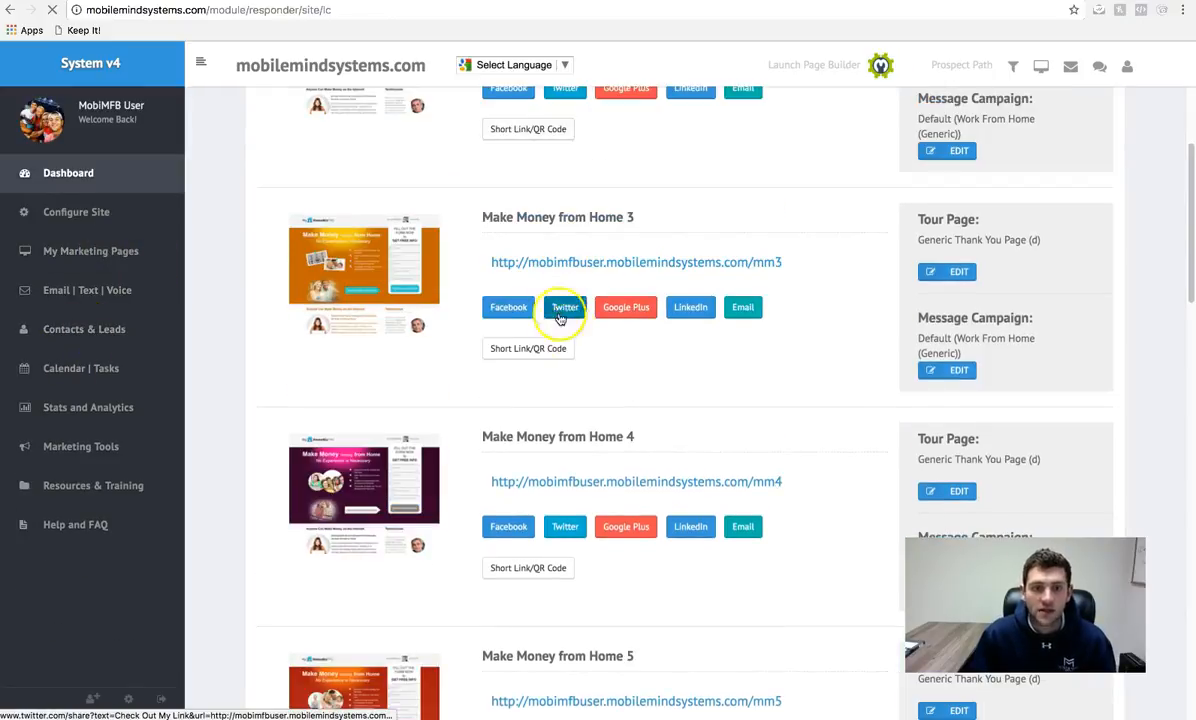
{"action": "scroll", "coordinate": [575, 333], "scroll_direction": "down", "scroll_amount": 15}
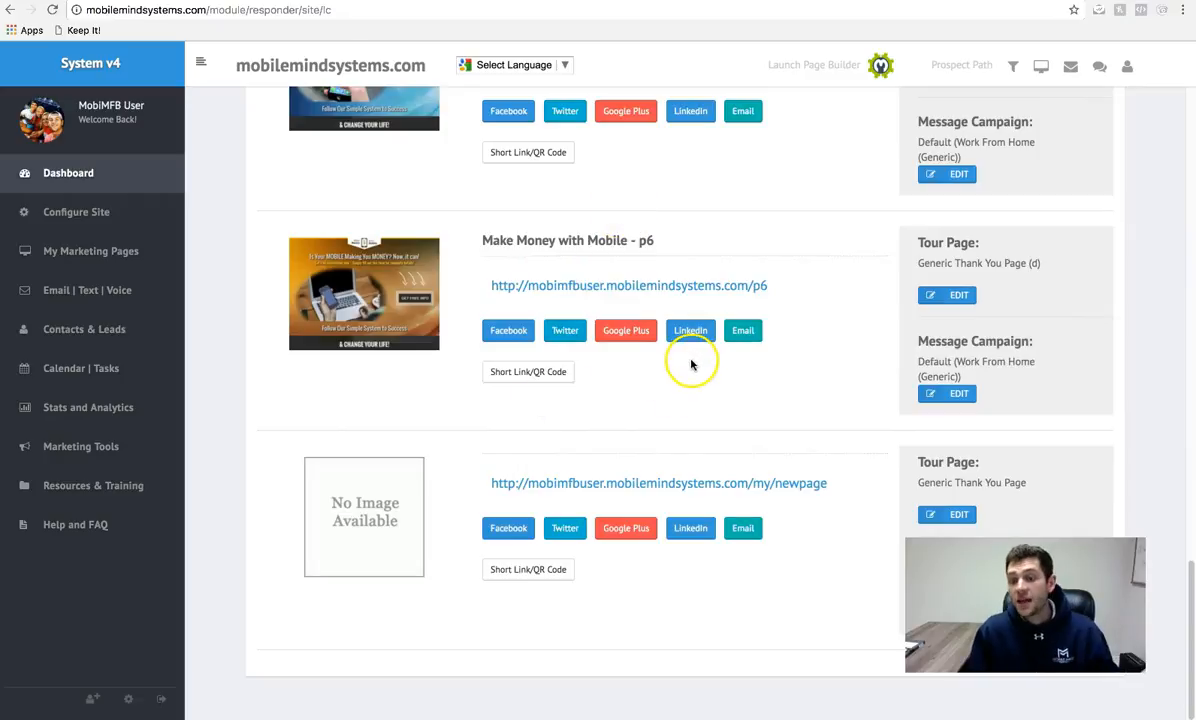
{"action": "left_click", "coordinate": [124, 253]}
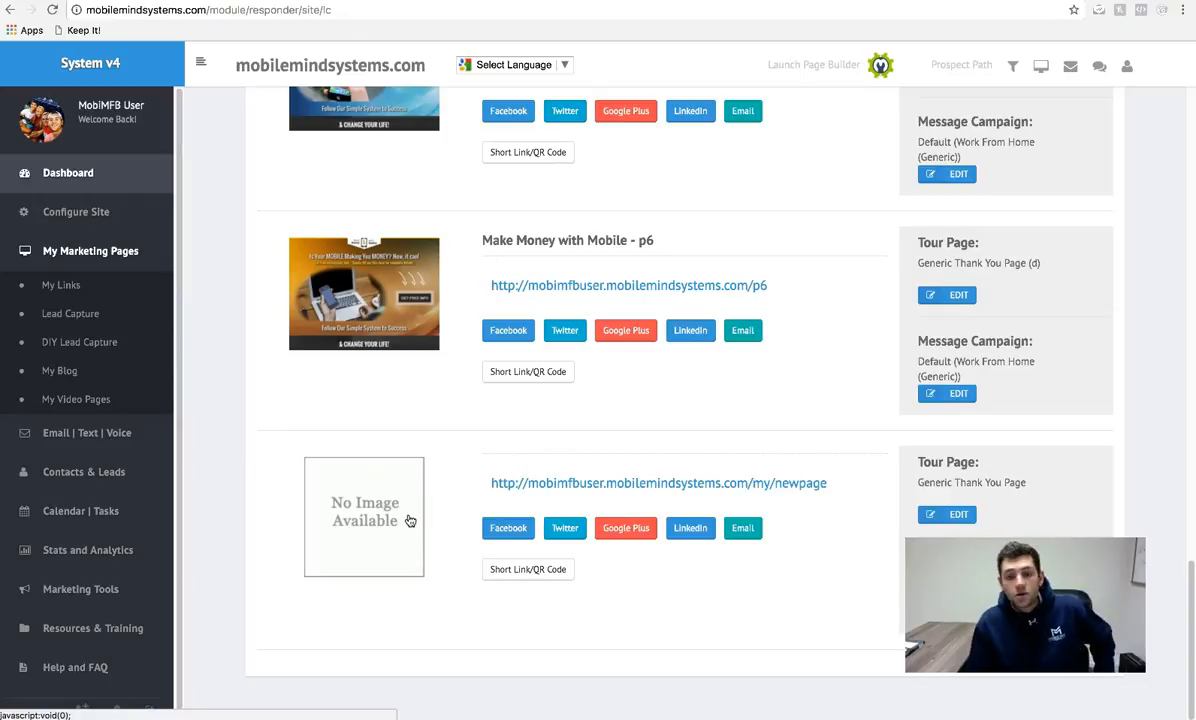
{"action": "left_click", "coordinate": [766, 489]}
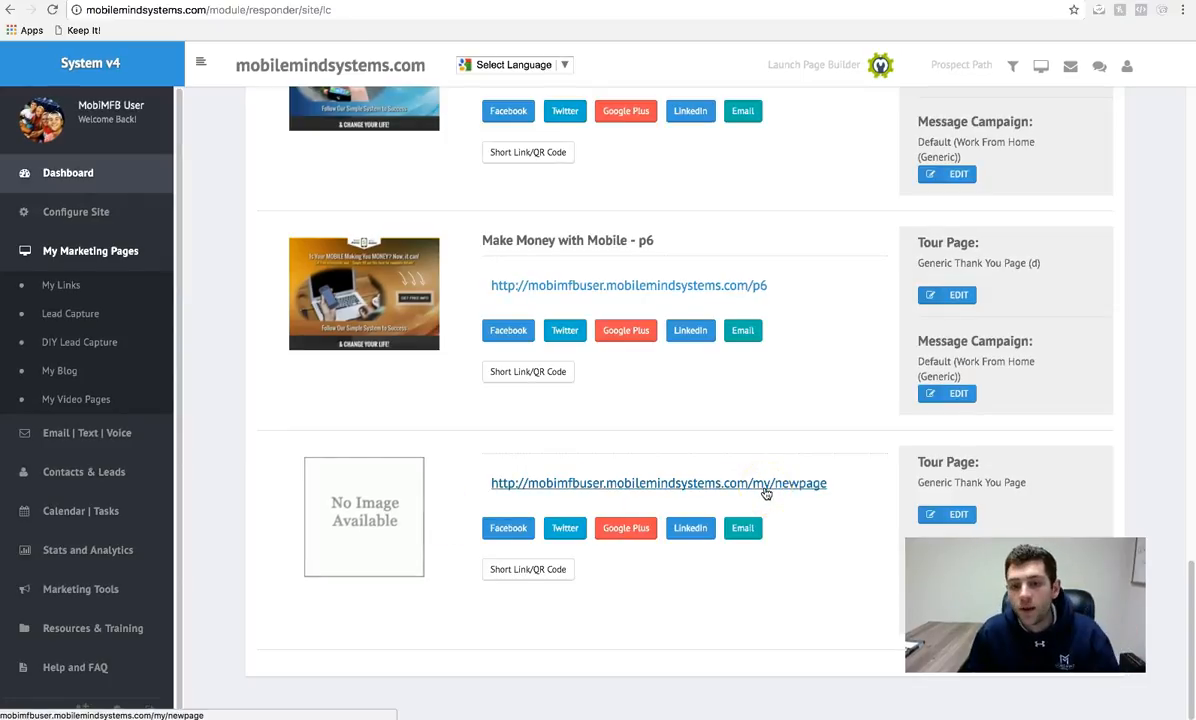
- Open the live /my/newpage capture page to review it, then head back toward the builder
{"action": "left_click", "coordinate": [762, 485]}
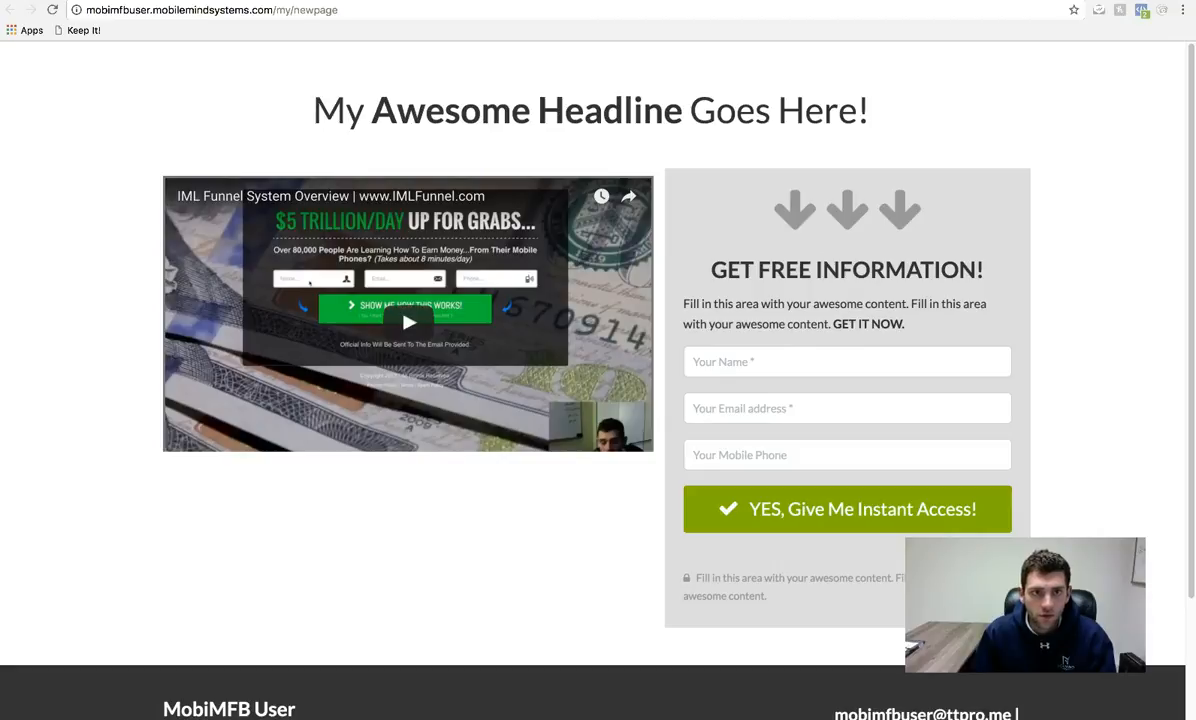
{"action": "left_click", "coordinate": [258, 1]}
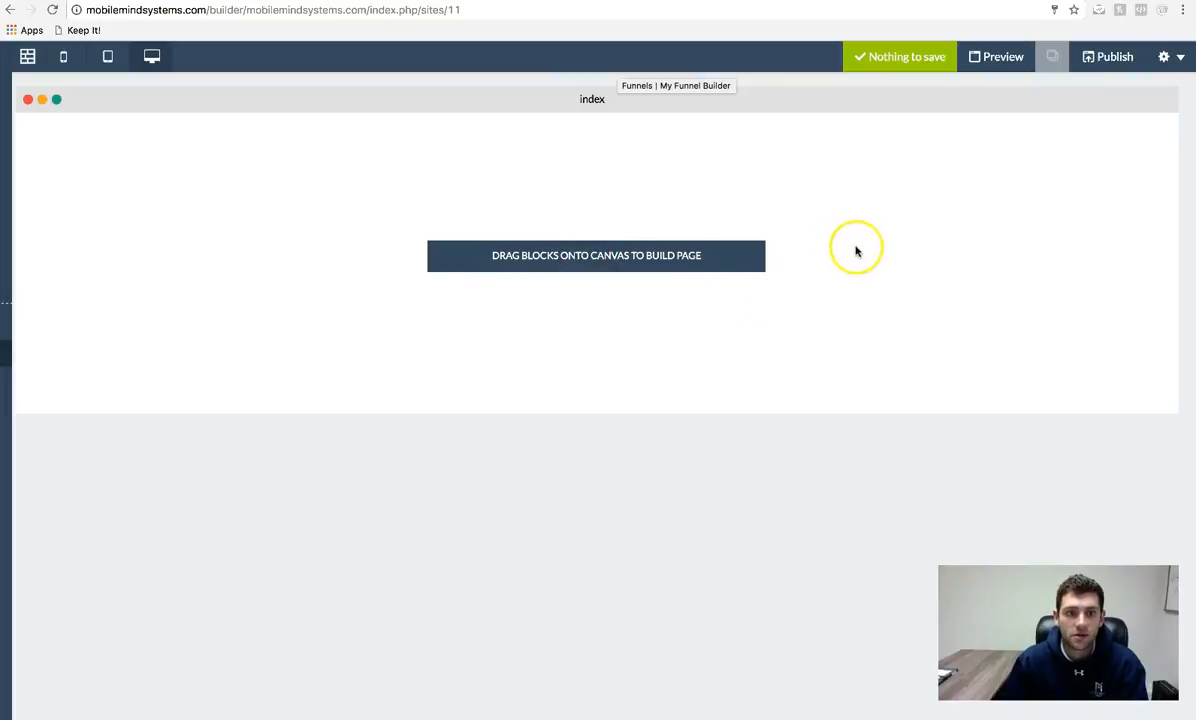
- In the Pages panel, rename the funnel's index page to testpage
{"action": "mouse_move", "coordinate": [8, 352]}
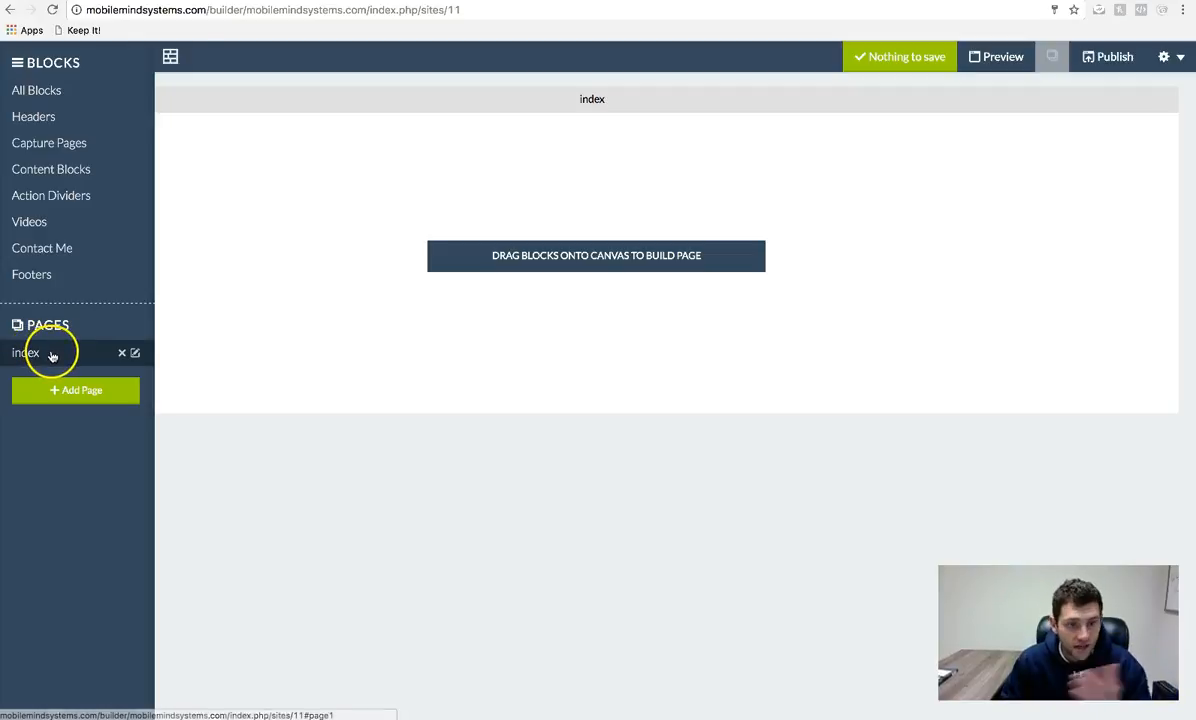
{"action": "left_click", "coordinate": [136, 355]}
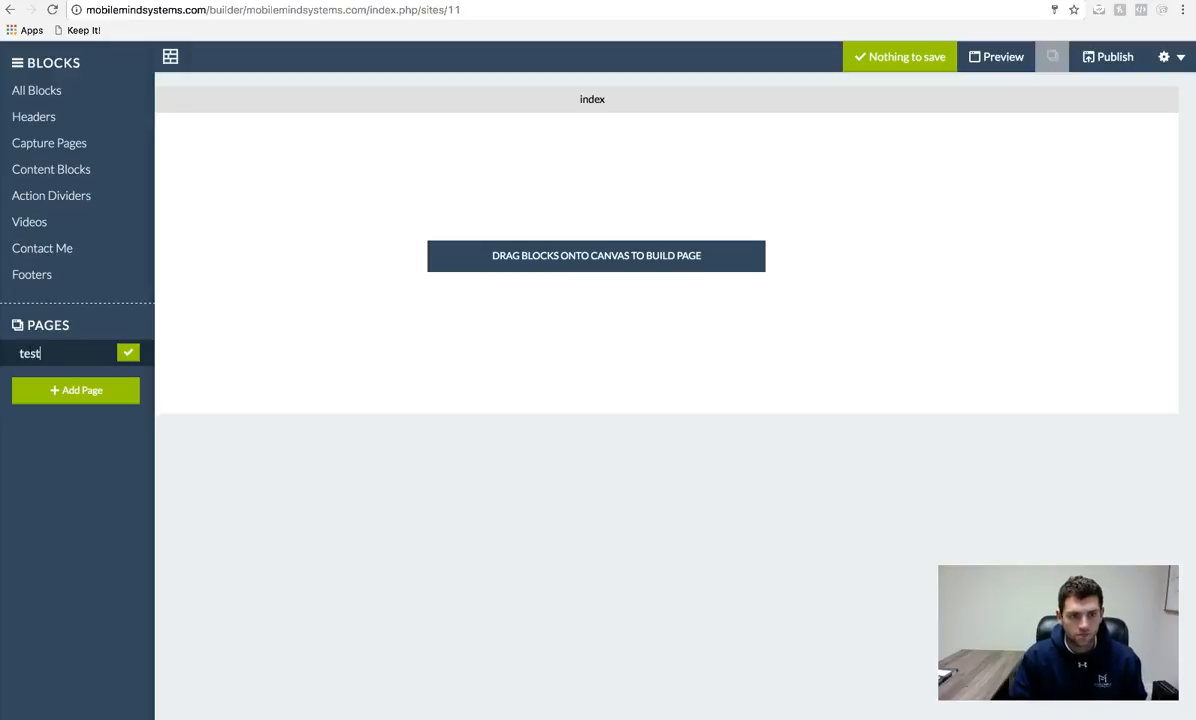
{"action": "left_click", "coordinate": [128, 352]}
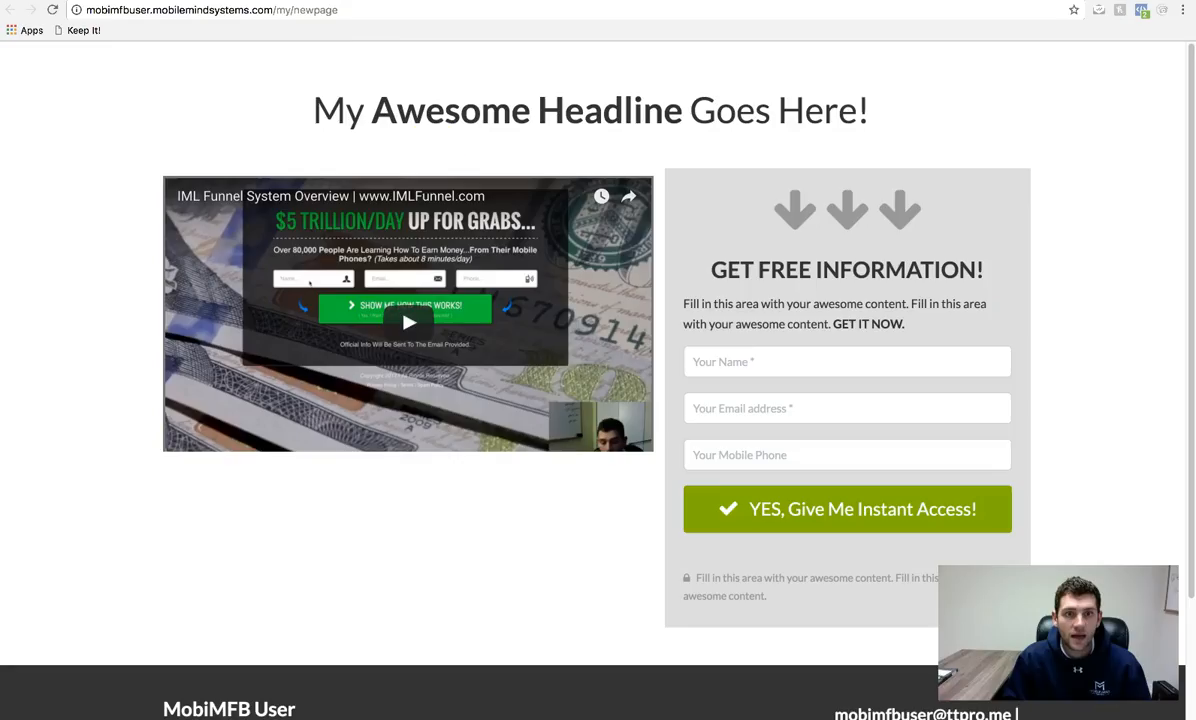
{"action": "scroll", "coordinate": [575, 497], "scroll_direction": "down", "scroll_amount": 3}
{"action": "scroll", "coordinate": [293, 88], "scroll_direction": "up", "scroll_amount": 3}
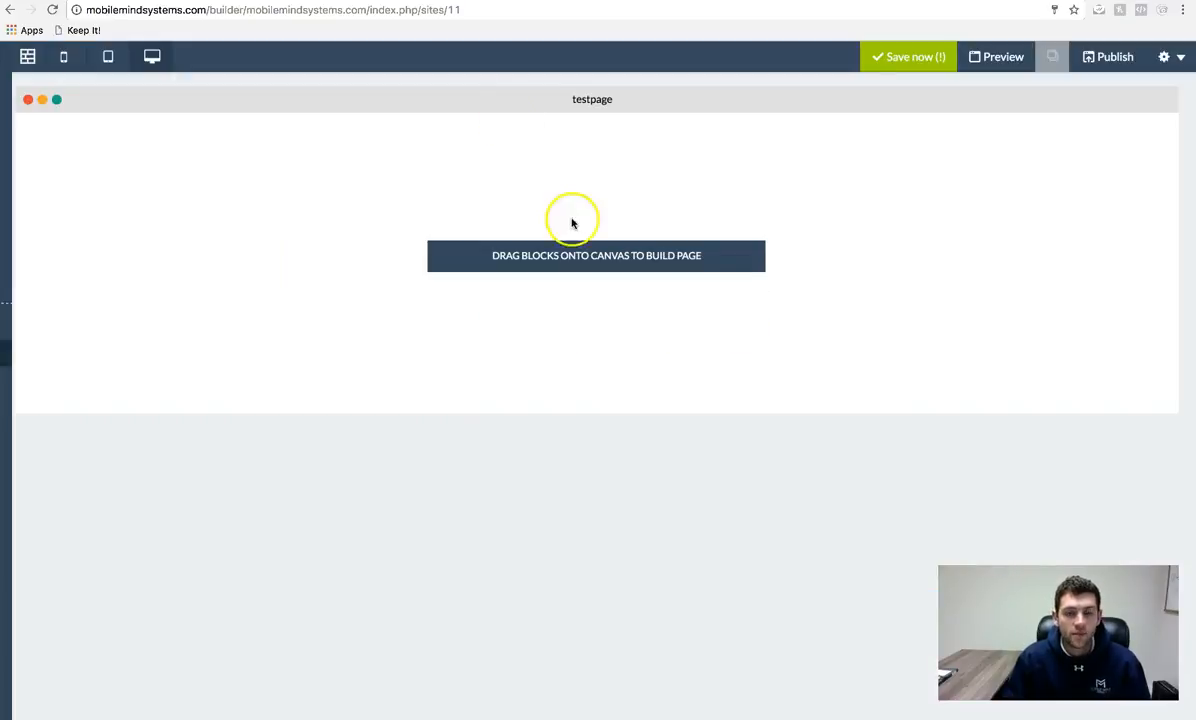
{"action": "mouse_move", "coordinate": [8, 347]}
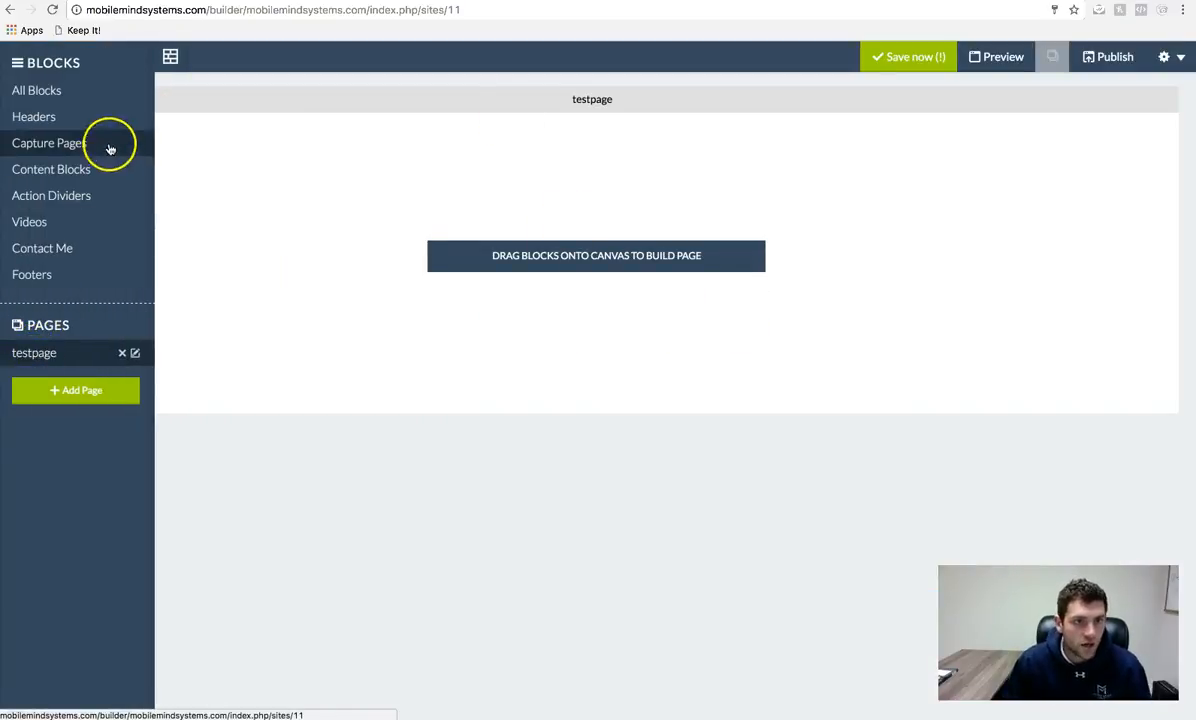
- Drag the video-and-form capture block onto testpage, try editing its headline, then open the video's settings
{"action": "left_click", "coordinate": [102, 146]}
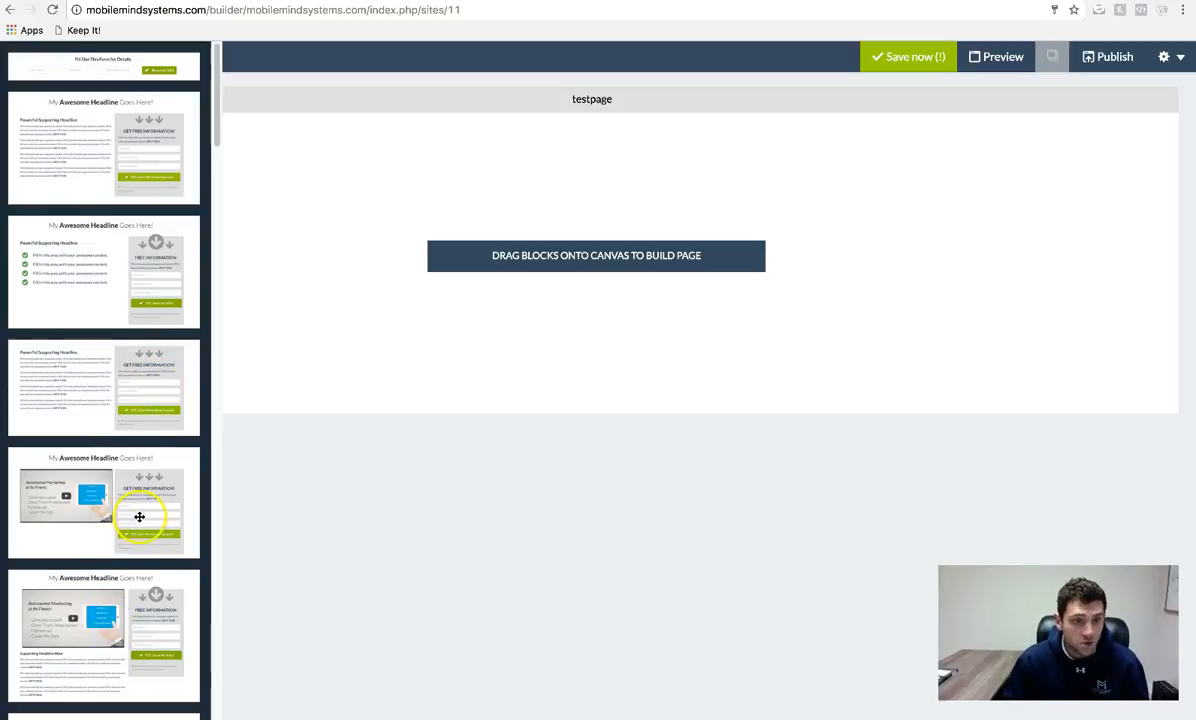
{"action": "left_click_drag", "start_coordinate": [88, 505], "coordinate": [627, 252]}
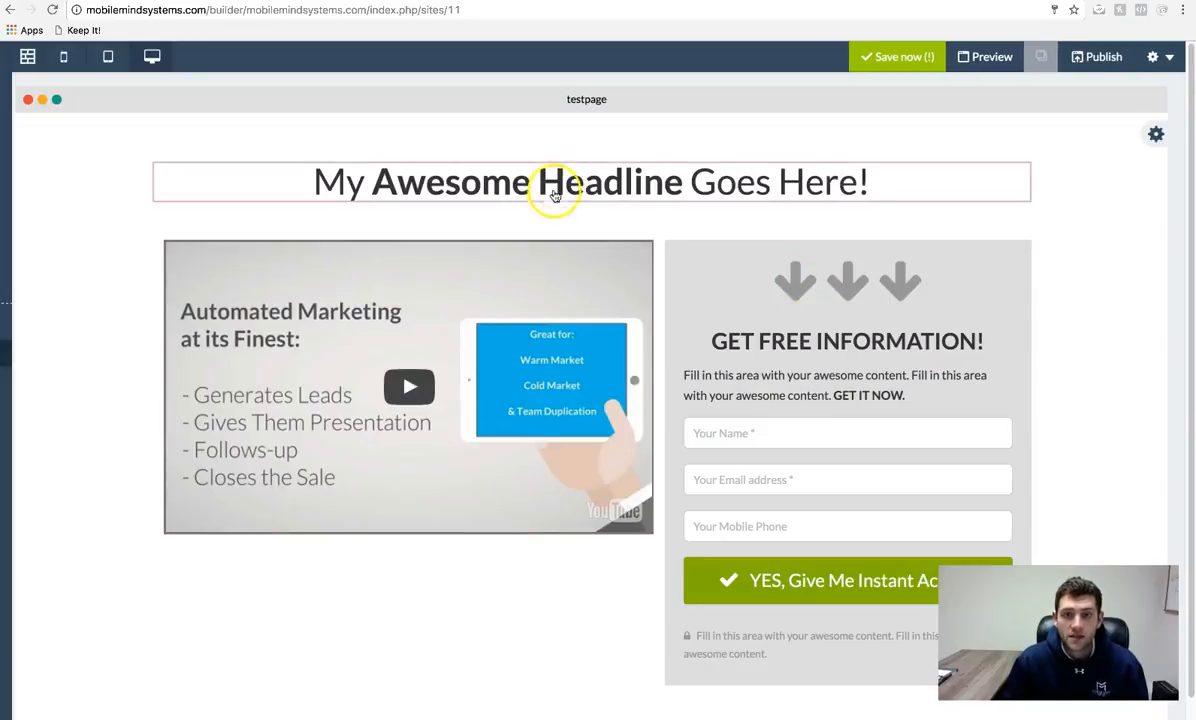
{"action": "left_click", "coordinate": [553, 184]}
{"action": "left_click", "coordinate": [786, 177]}
{"action": "left_click_drag", "start_coordinate": [855, 182], "coordinate": [779, 182]}
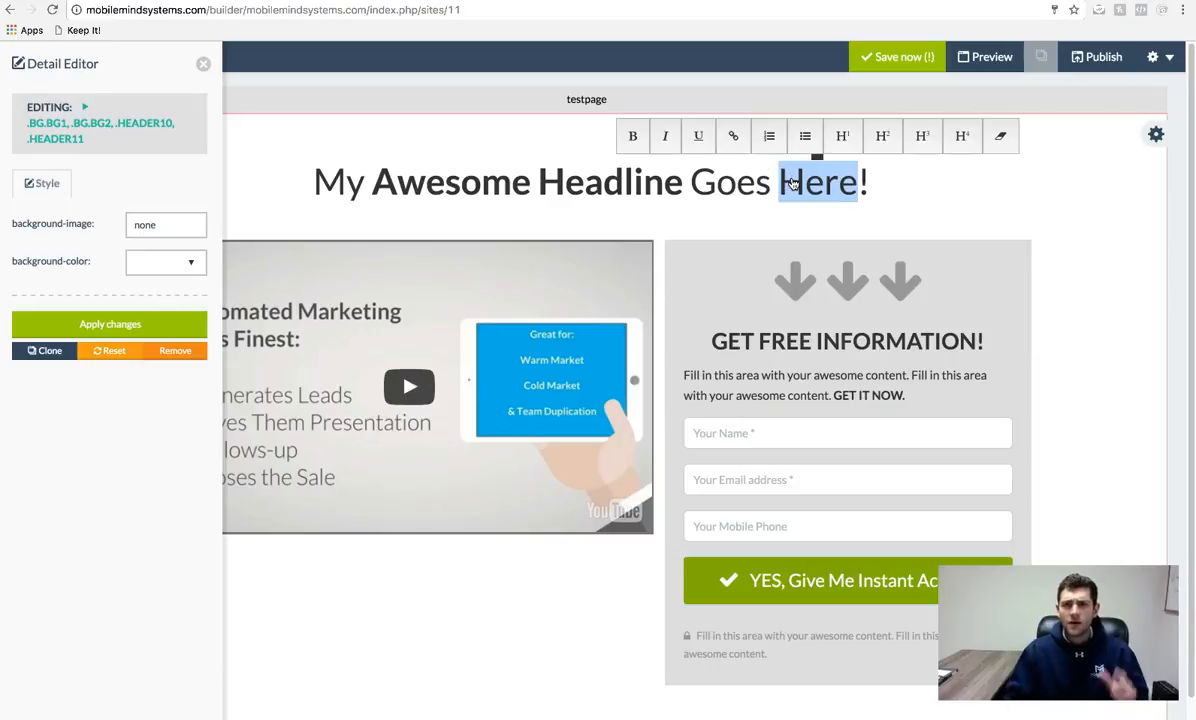
{"action": "left_click", "coordinate": [932, 188]}
{"action": "left_click", "coordinate": [831, 187]}
{"action": "left_click_drag", "start_coordinate": [857, 183], "coordinate": [785, 185]}
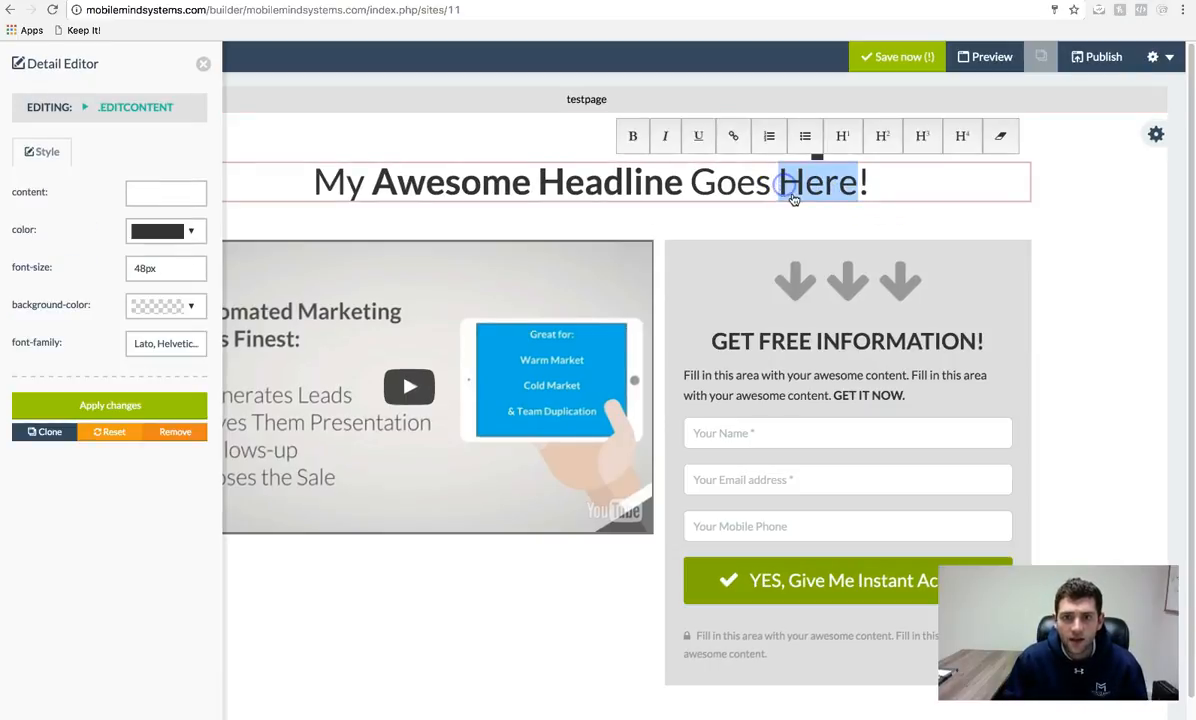
{"action": "left_click", "coordinate": [962, 189]}
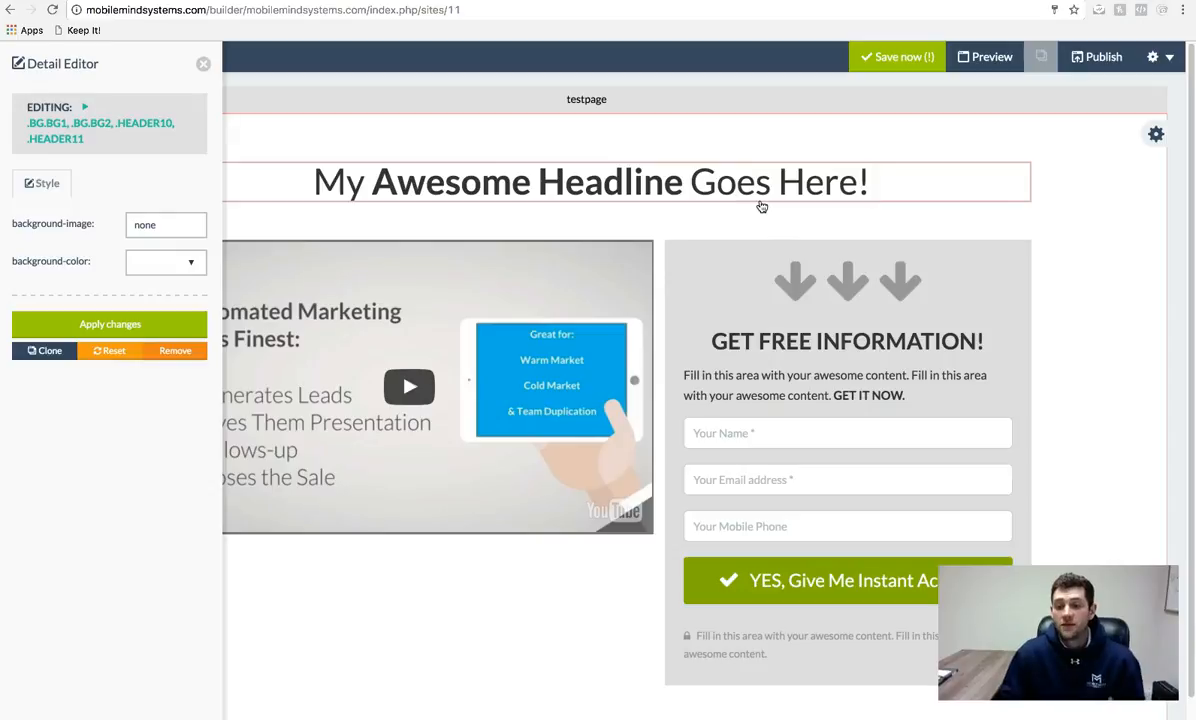
{"action": "left_click", "coordinate": [691, 238]}
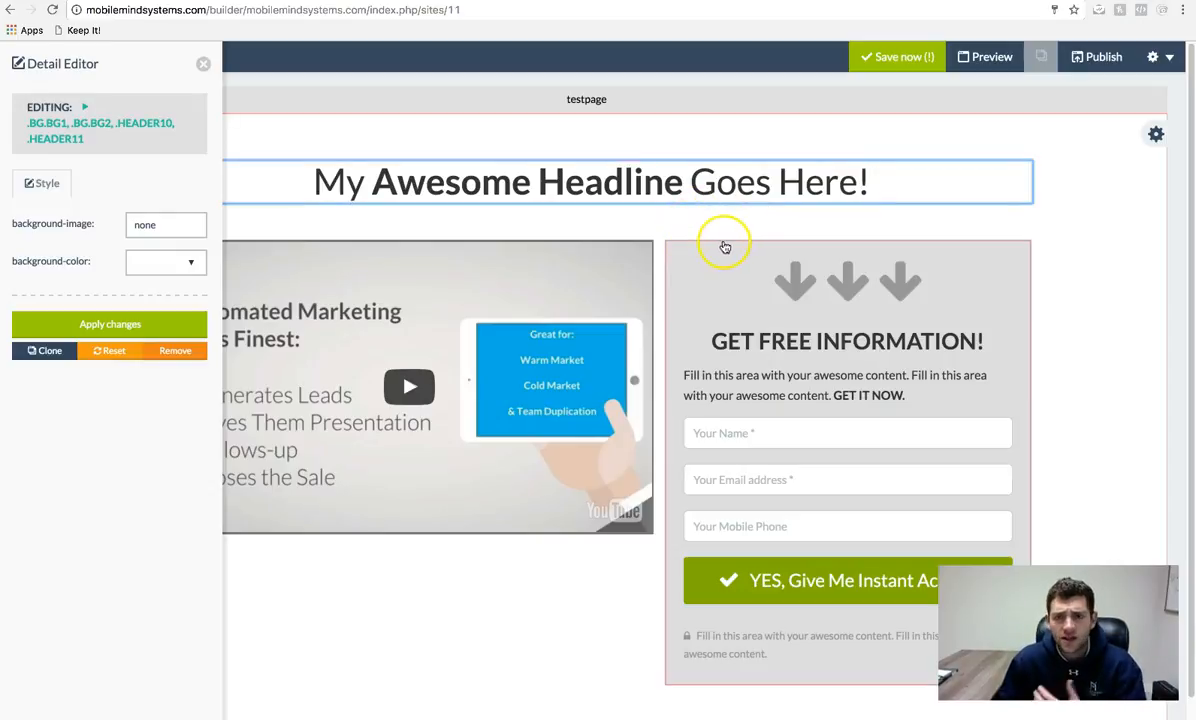
{"action": "left_click", "coordinate": [495, 355]}
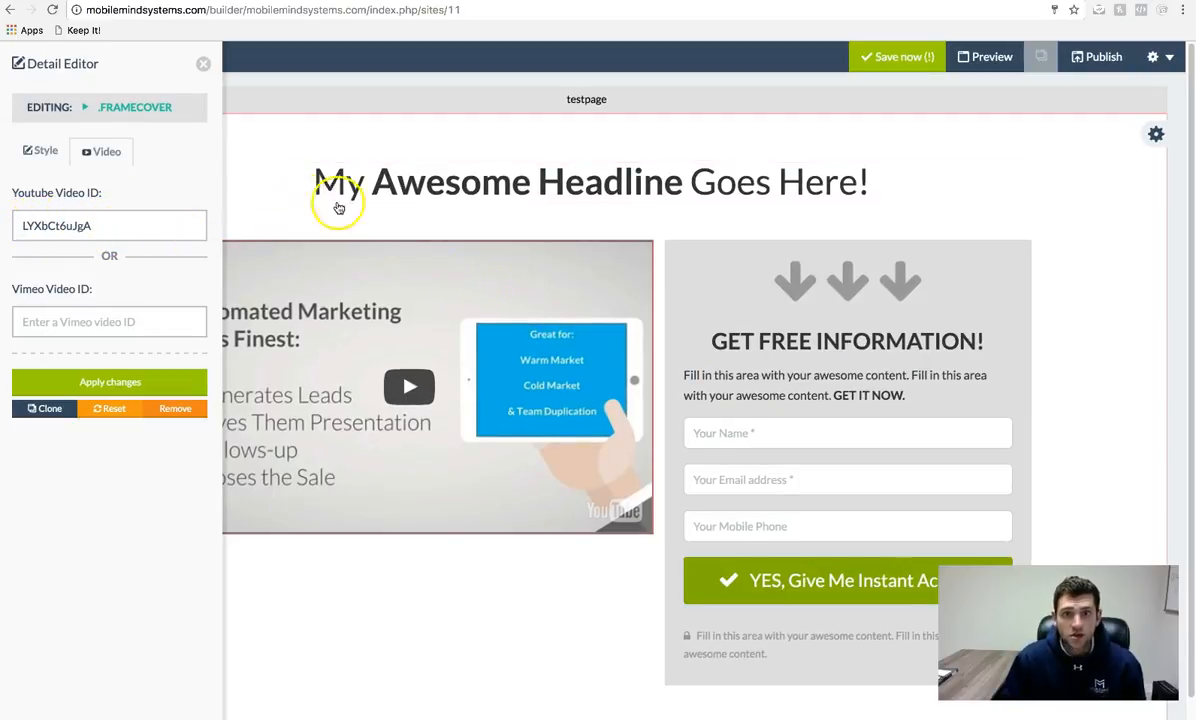
- Go to youtube.com, open the IML Funnel System Overview video, and select its ID in the address bar
{"action": "key", "text": "super+t"}
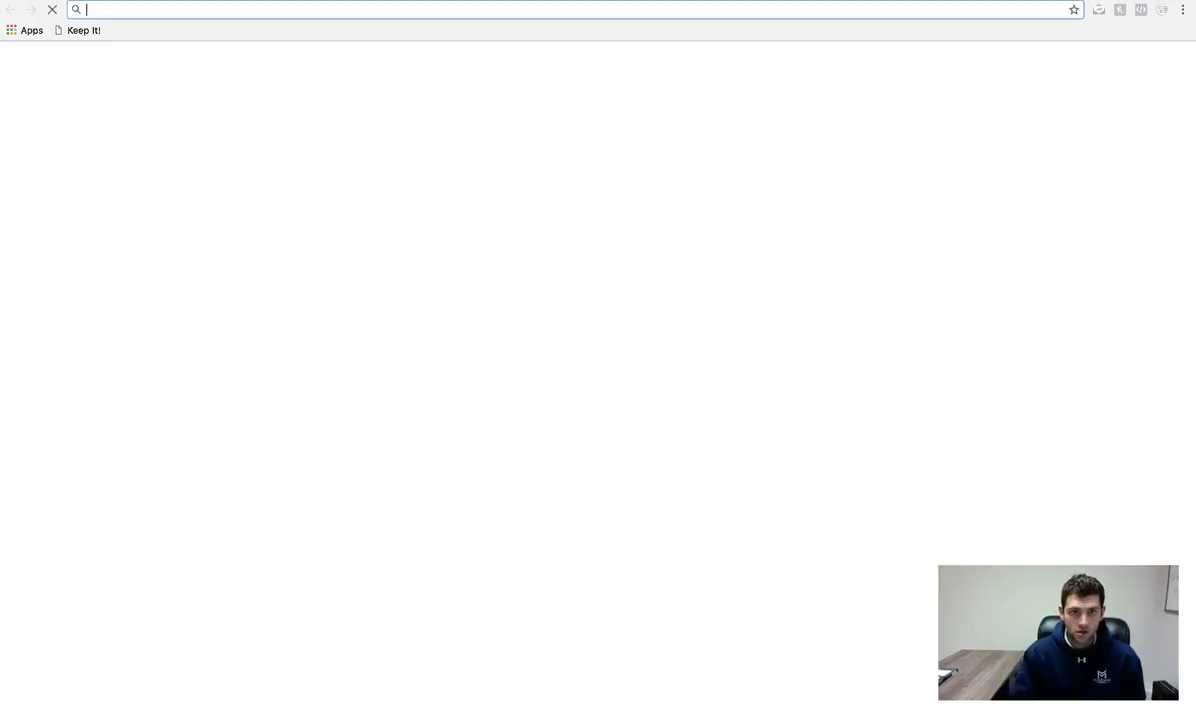
{"action": "type", "text": "youtube.com"}
{"action": "key", "text": "Return"}
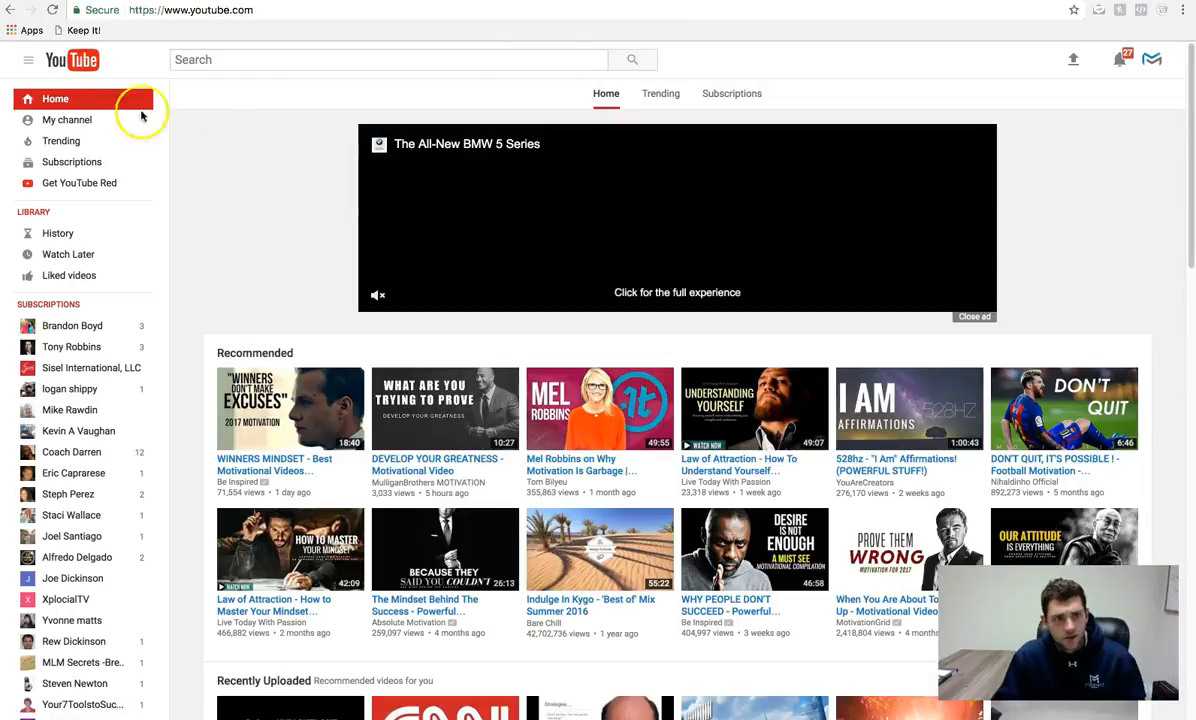
{"action": "left_click", "coordinate": [70, 118]}
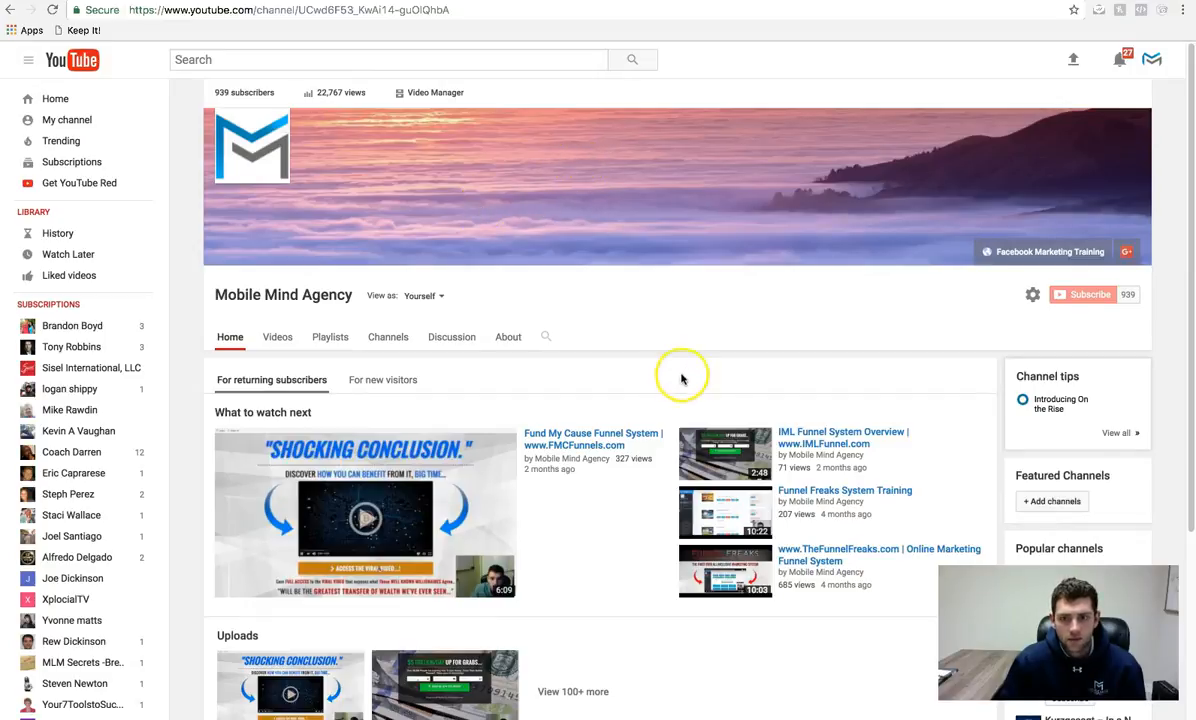
{"action": "left_click", "coordinate": [835, 431]}
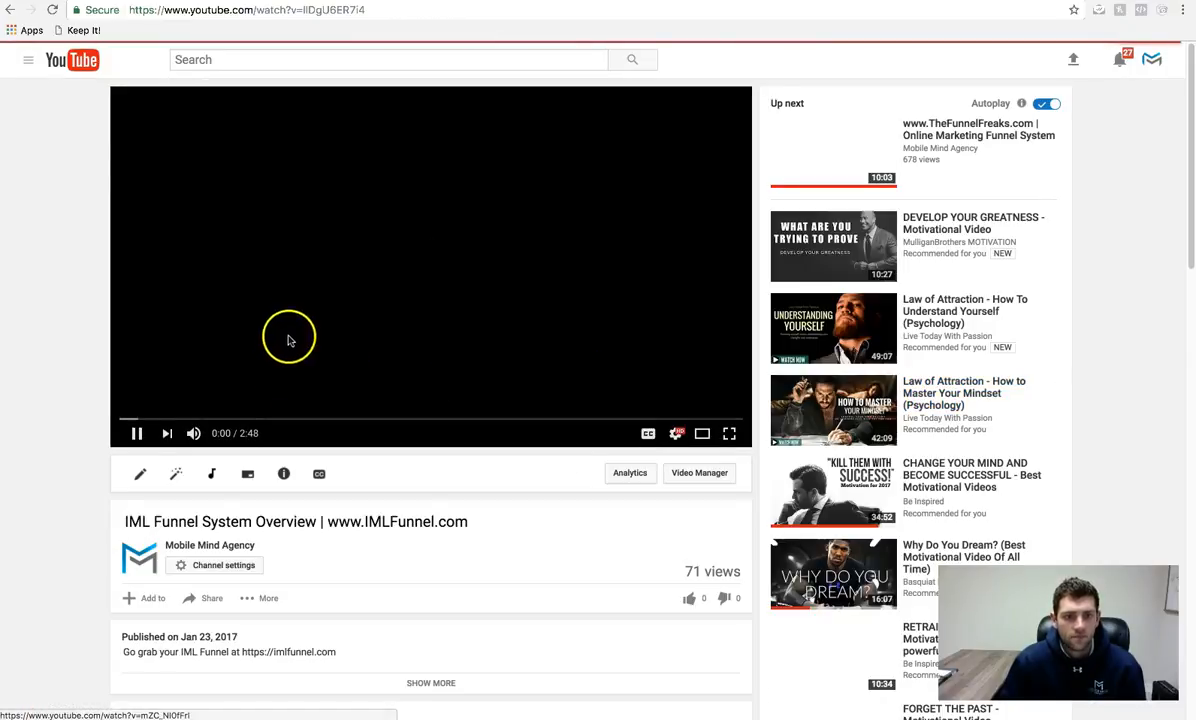
{"action": "left_click", "coordinate": [355, 326]}
{"action": "left_click", "coordinate": [368, 10]}
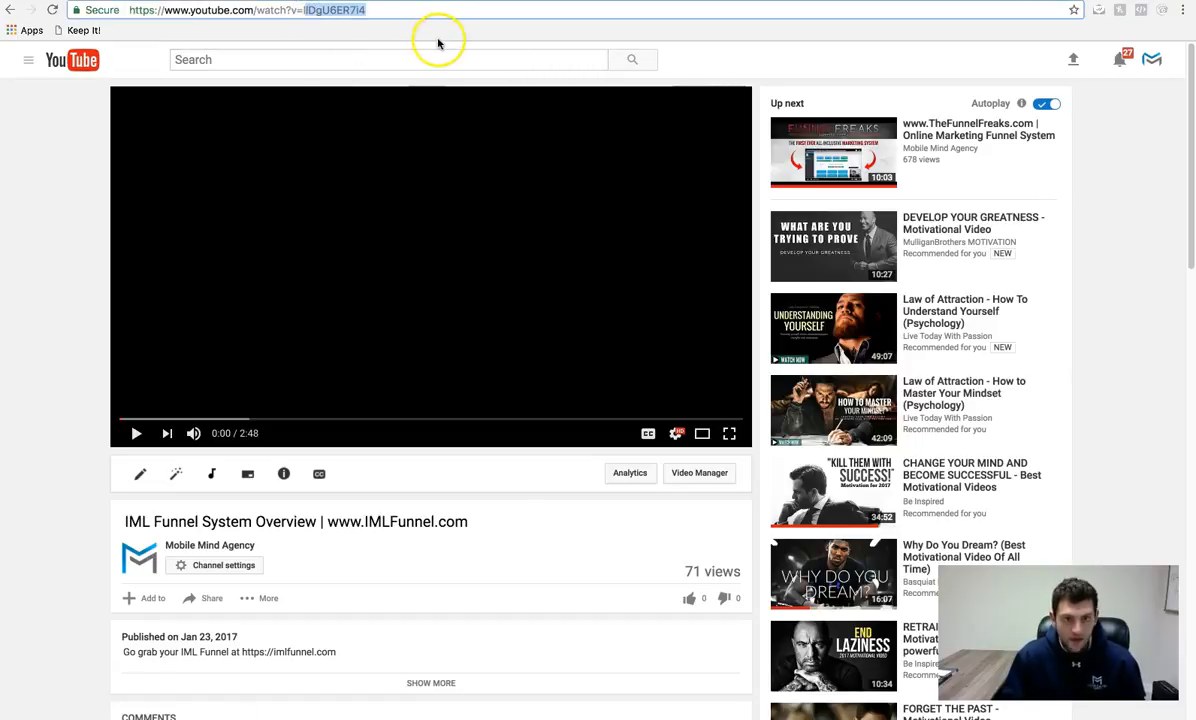
{"action": "left_click", "coordinate": [393, 10]}
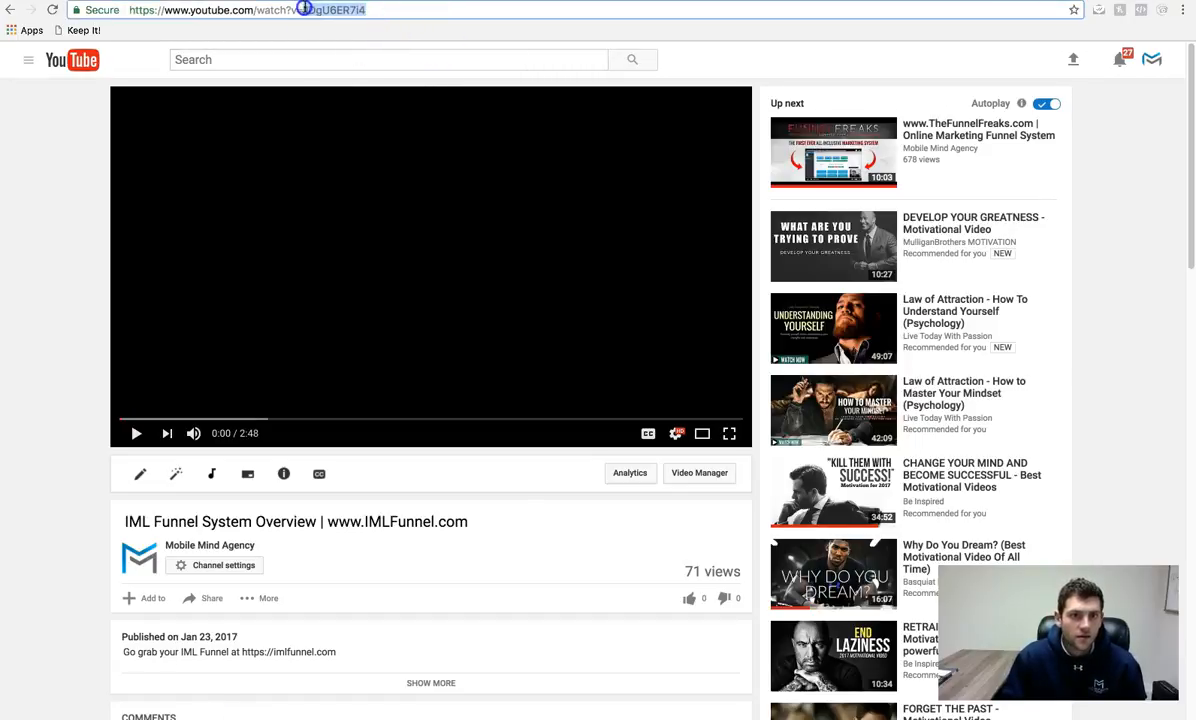
- Apply YouTube video ID IIDgU6ER7i4 to the testpage video, then select the name, email and phone fields
{"action": "left_click", "coordinate": [384, 1]}
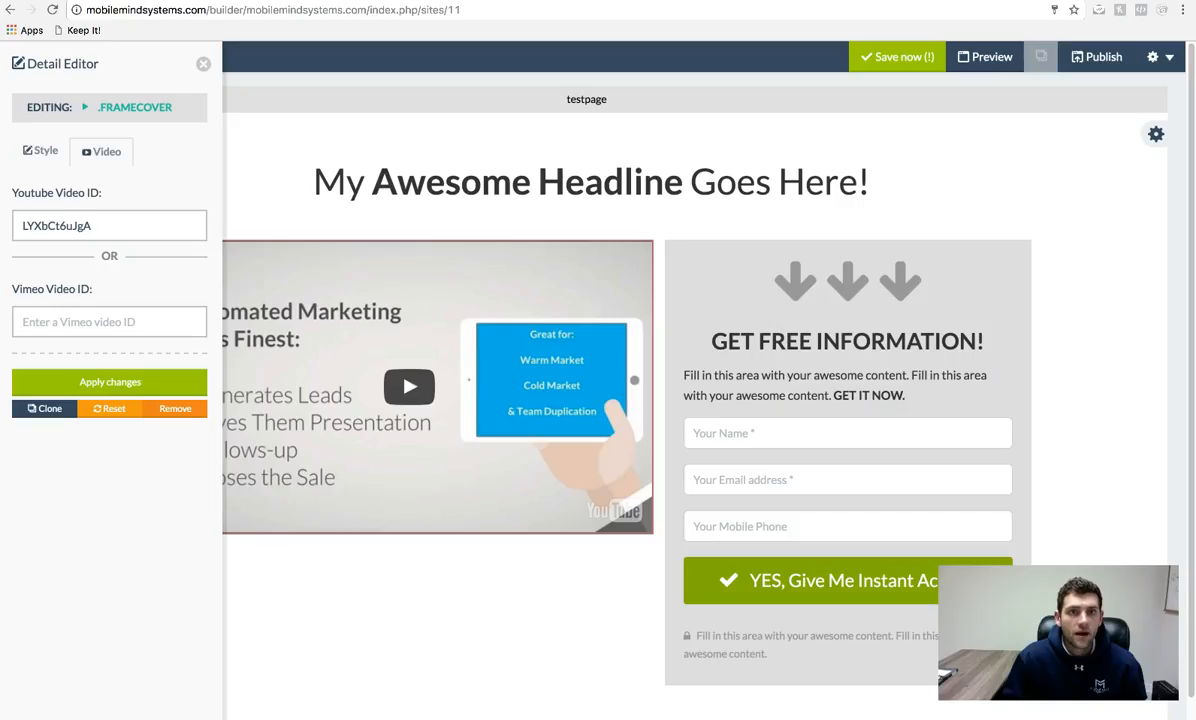
{"action": "left_click", "coordinate": [118, 382]}
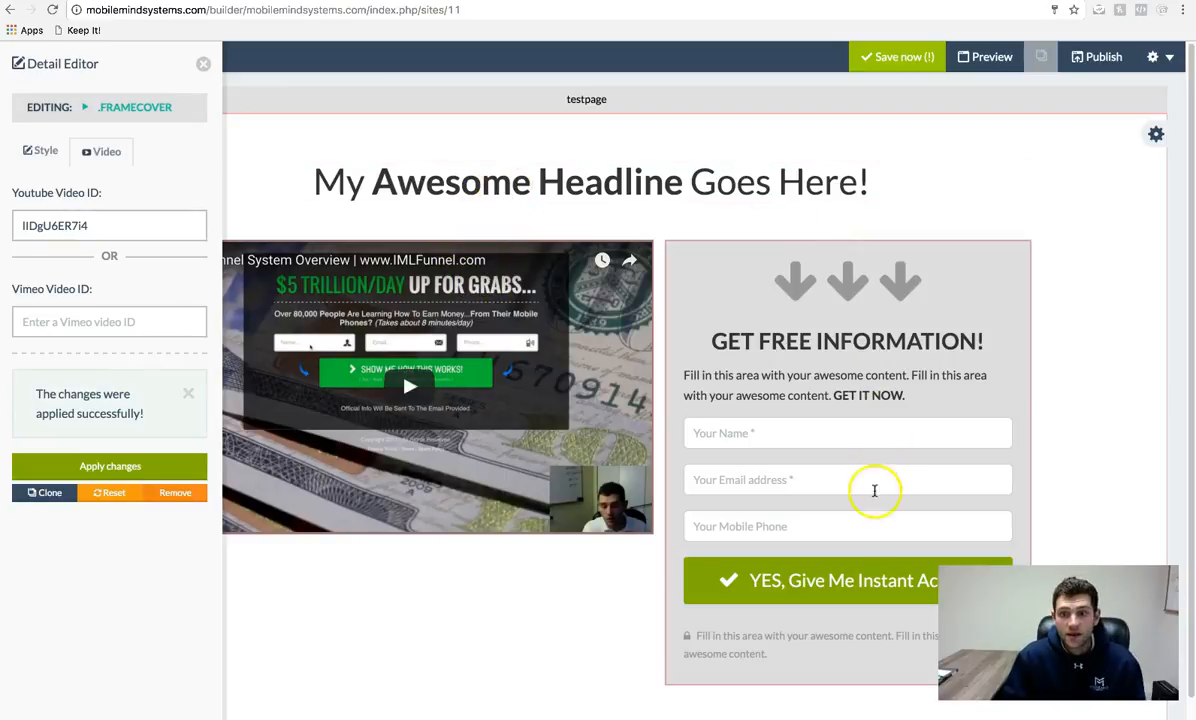
{"action": "left_click", "coordinate": [762, 440]}
{"action": "left_click", "coordinate": [758, 476]}
{"action": "left_click", "coordinate": [779, 521]}
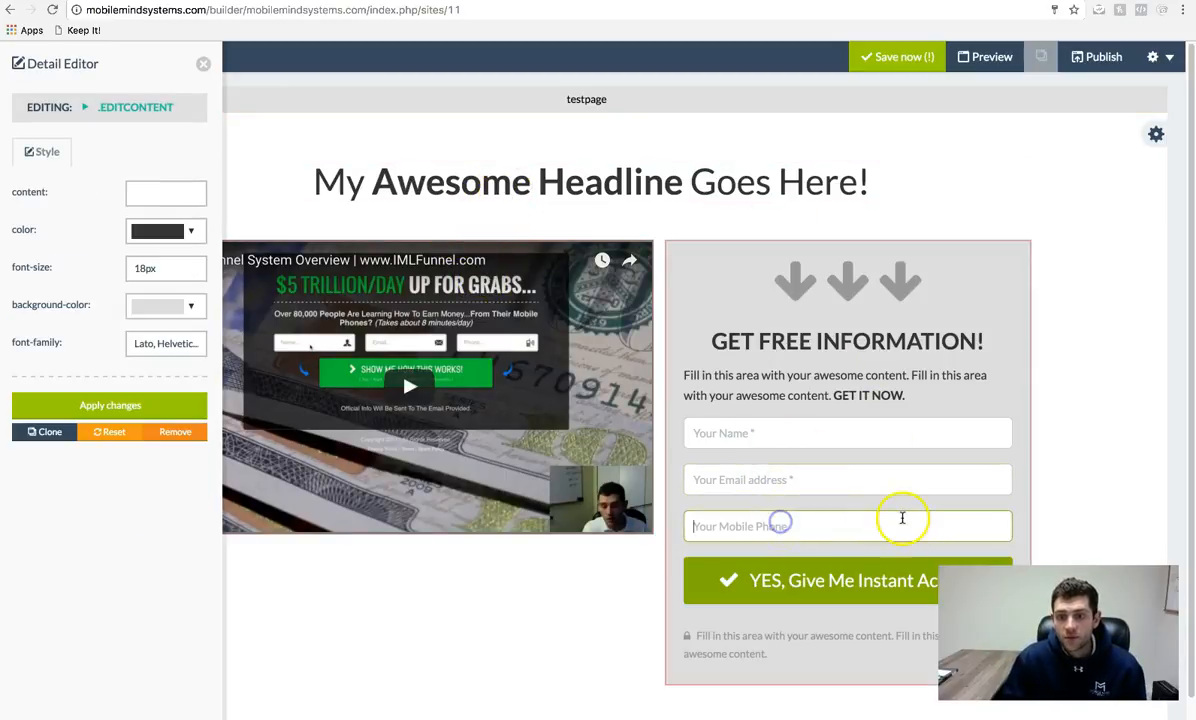
{"action": "scroll", "coordinate": [862, 630], "scroll_direction": "down", "scroll_amount": 1}
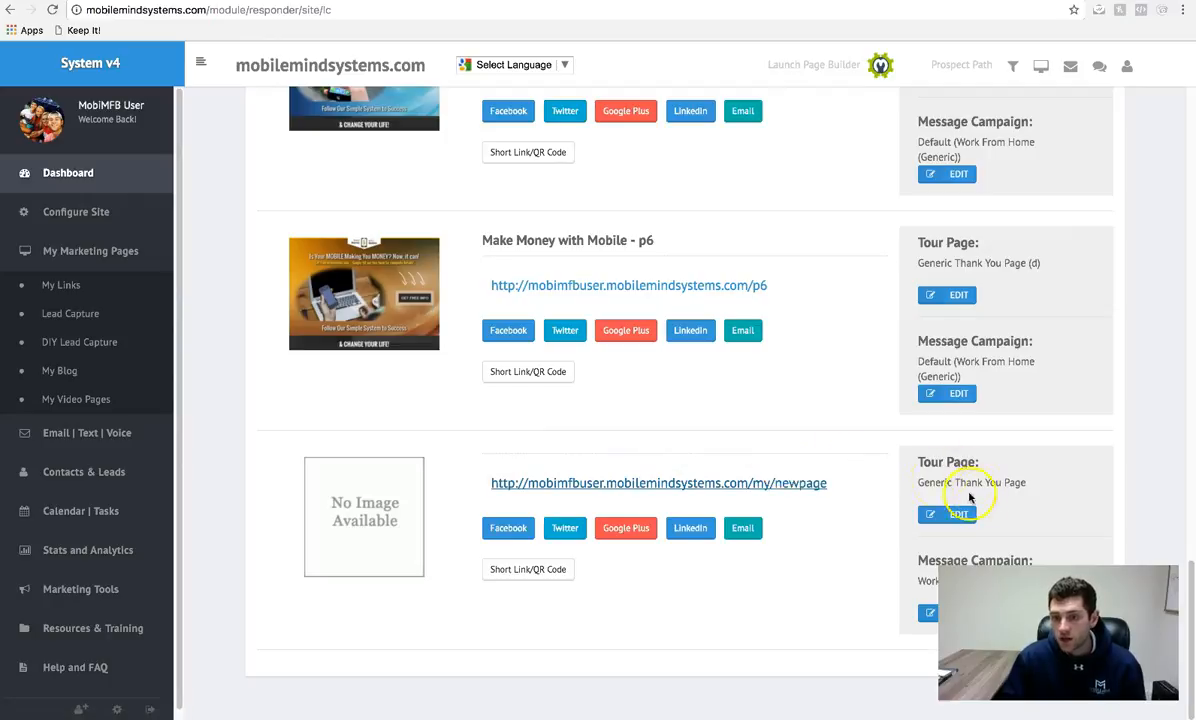
- Change the newpage link's tour page to Custom Redirect and click into the redirect URL field
{"action": "left_click", "coordinate": [960, 510]}
{"action": "left_click", "coordinate": [980, 490]}
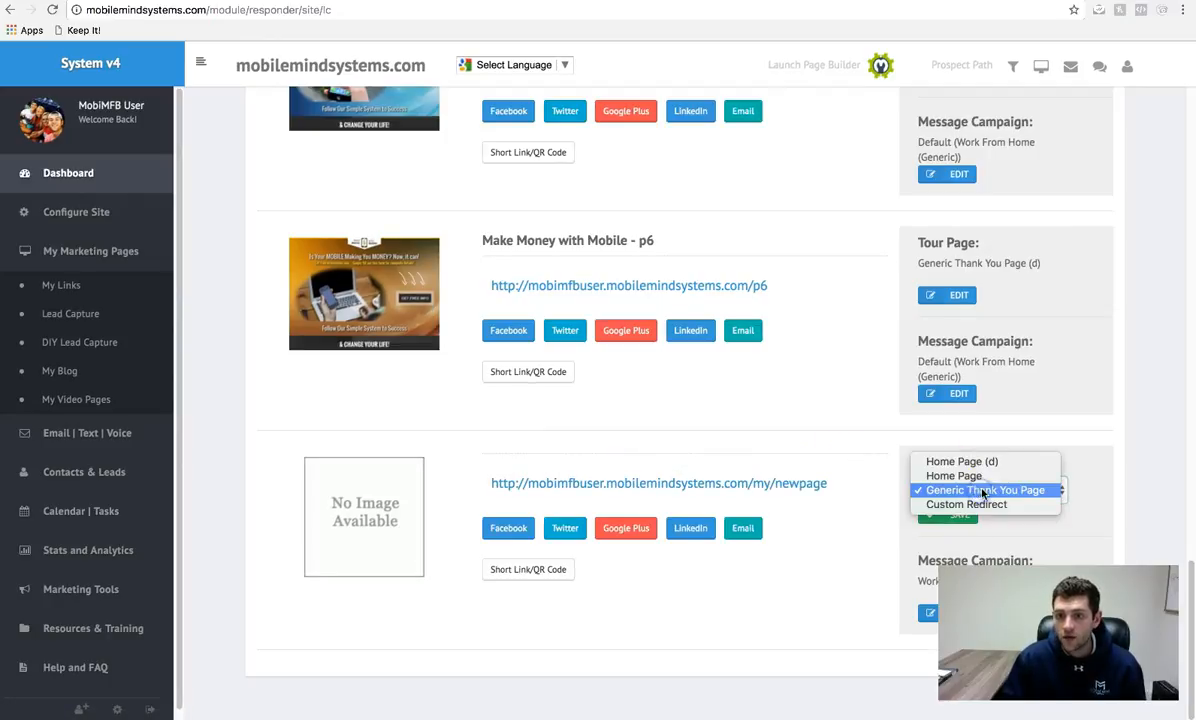
{"action": "left_click", "coordinate": [975, 505]}
{"action": "left_click", "coordinate": [1002, 489]}
{"action": "left_click", "coordinate": [1130, 494]}
{"action": "scroll", "coordinate": [1127, 520], "scroll_direction": "down", "scroll_amount": 1}
{"action": "left_click", "coordinate": [998, 521]}
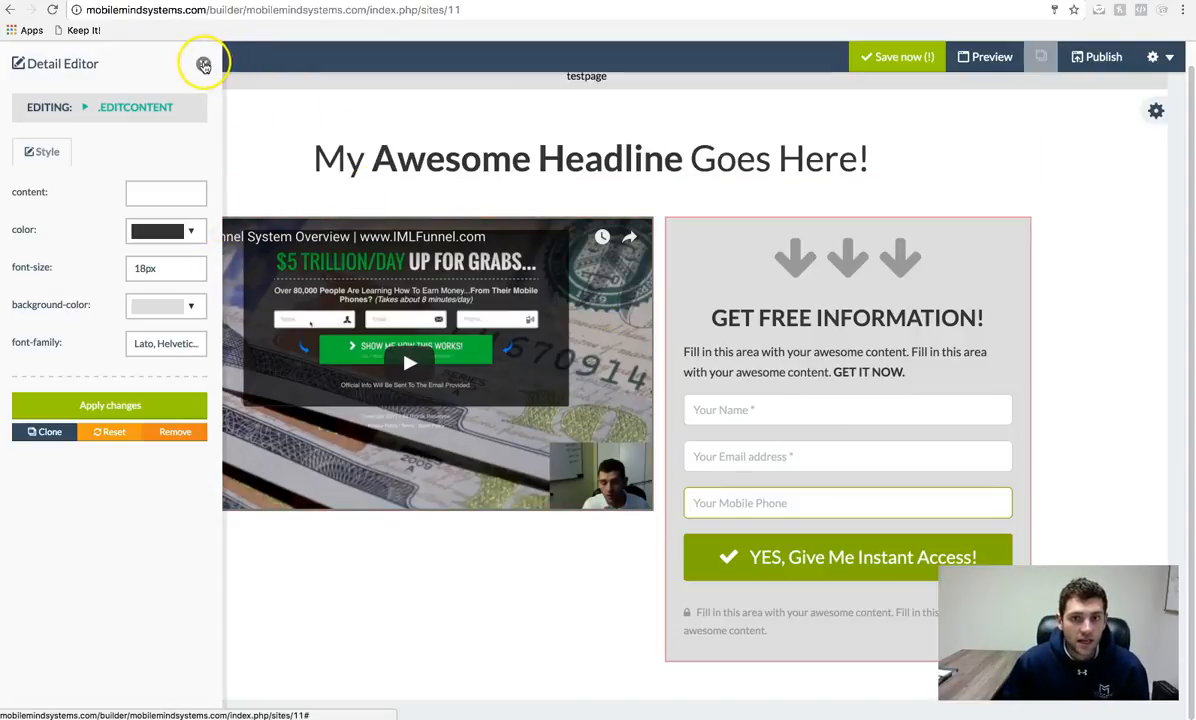
- Close the Detail Editor and remove the capture section from testpage, confirming Delete
{"action": "left_click", "coordinate": [204, 64]}
{"action": "mouse_move", "coordinate": [1140, 109]}
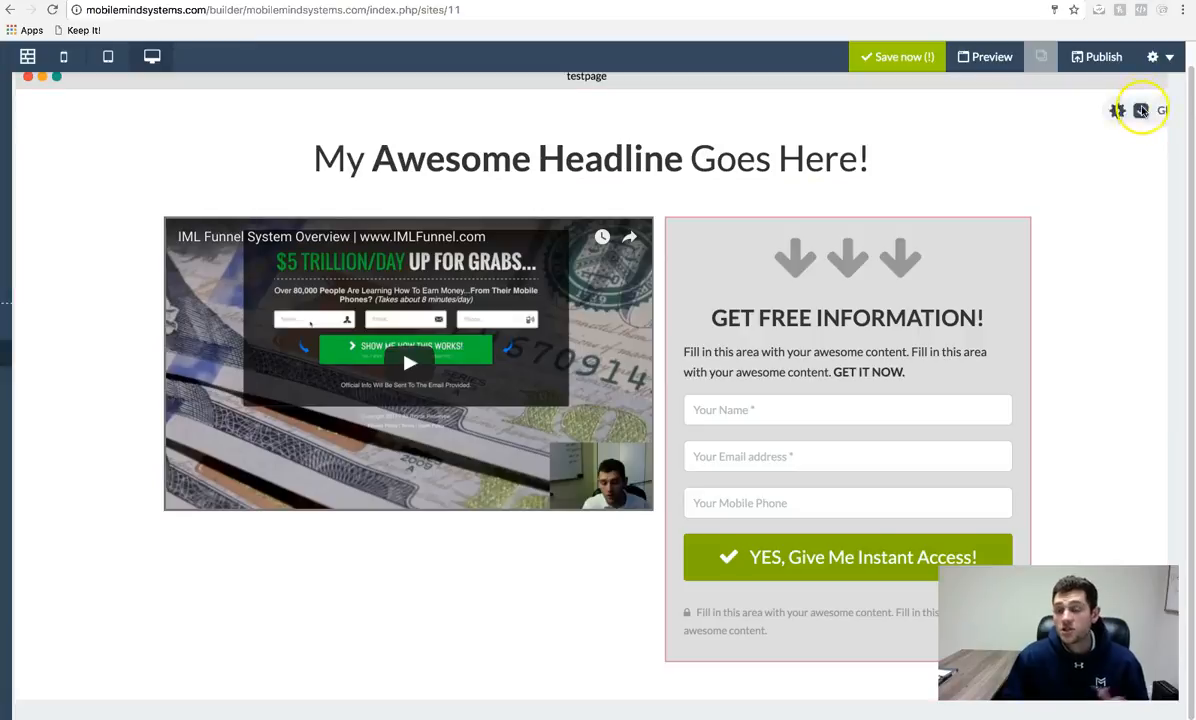
{"action": "scroll", "coordinate": [1140, 120], "scroll_direction": "up", "scroll_amount": 1}
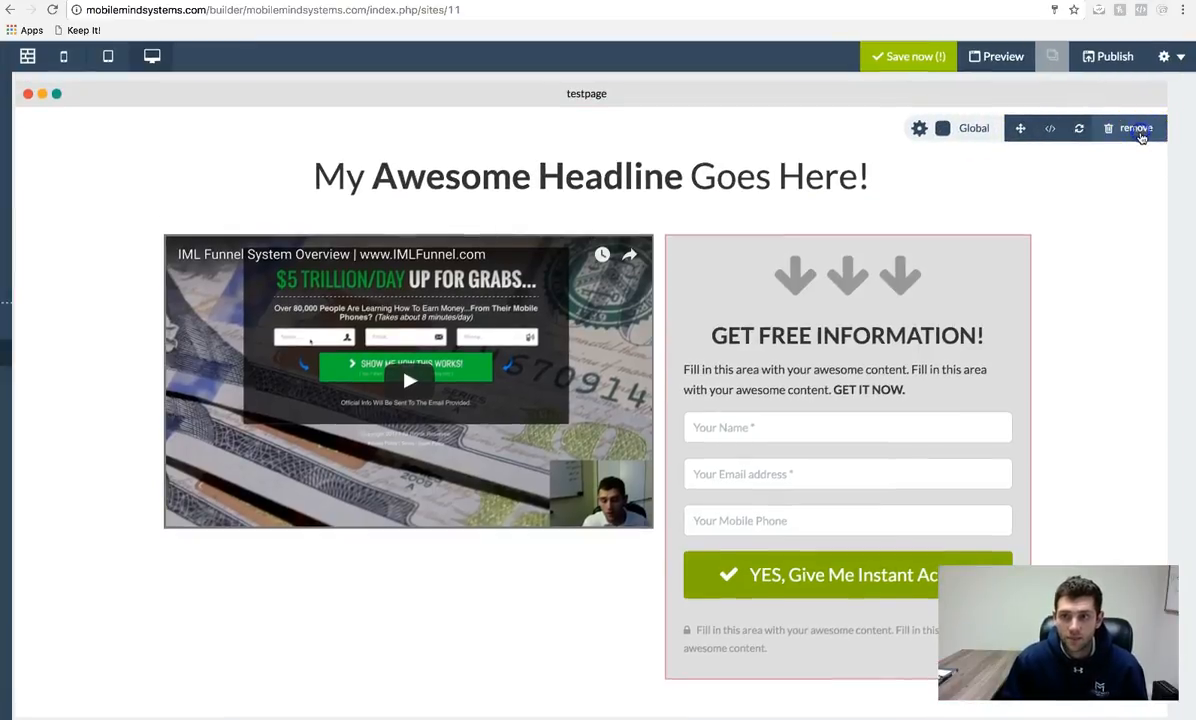
{"action": "left_click", "coordinate": [1138, 129]}
{"action": "left_click", "coordinate": [699, 228]}
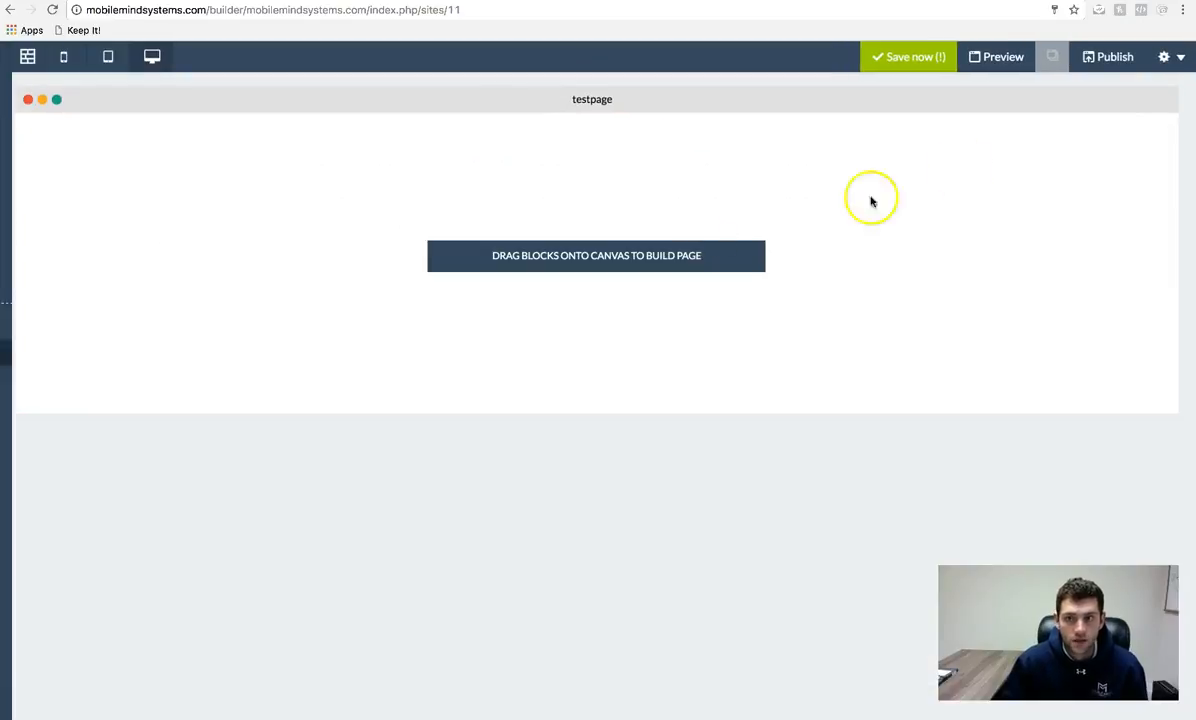
- Drag a header block from Blocks > Headers onto the empty testpage
{"action": "mouse_move", "coordinate": [8, 347]}
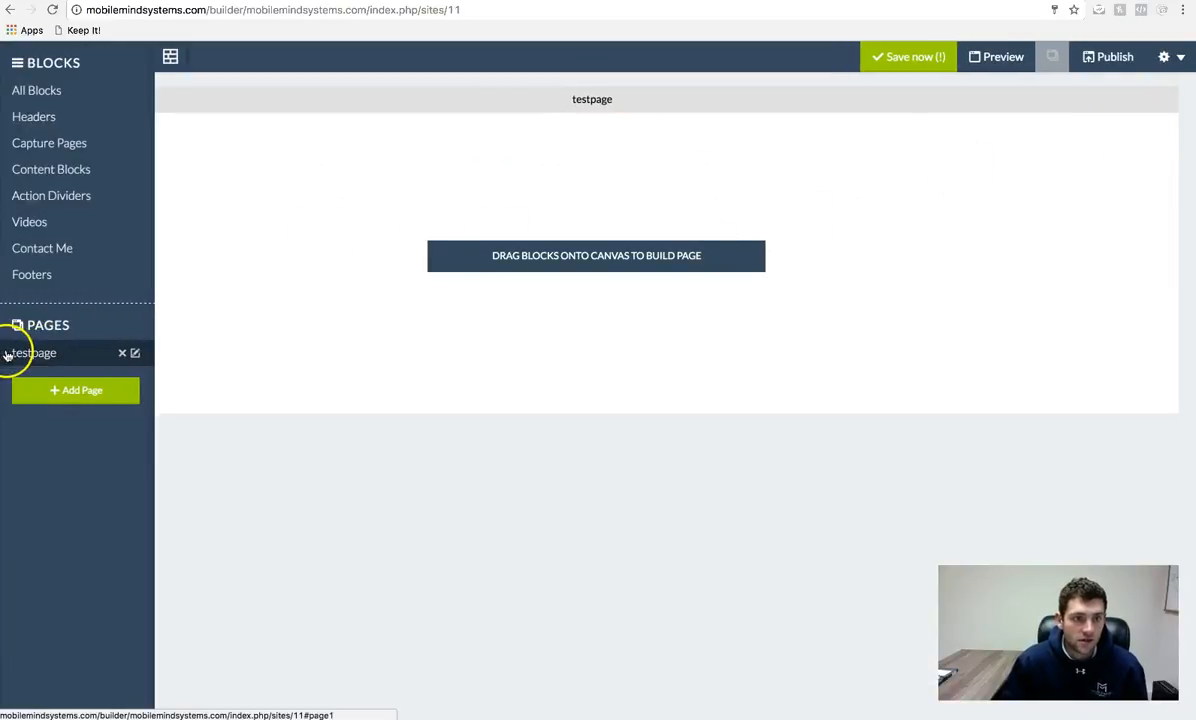
{"action": "left_click", "coordinate": [50, 120]}
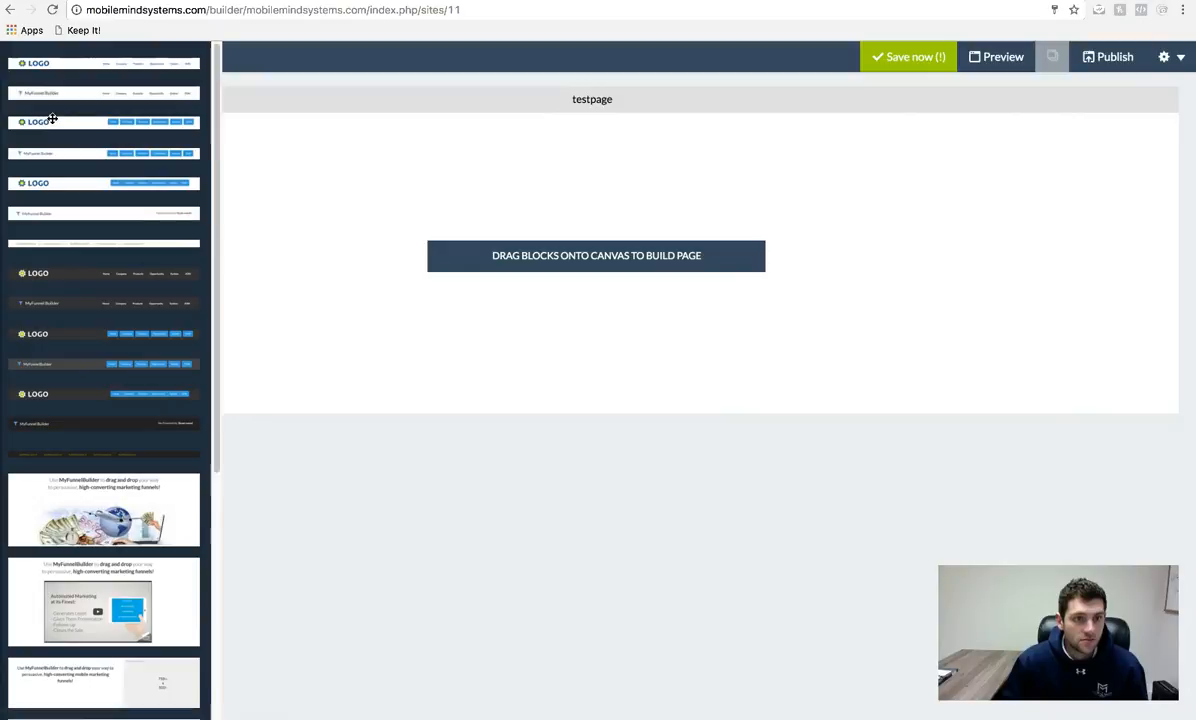
{"action": "left_click_drag", "start_coordinate": [52, 92], "coordinate": [624, 282]}
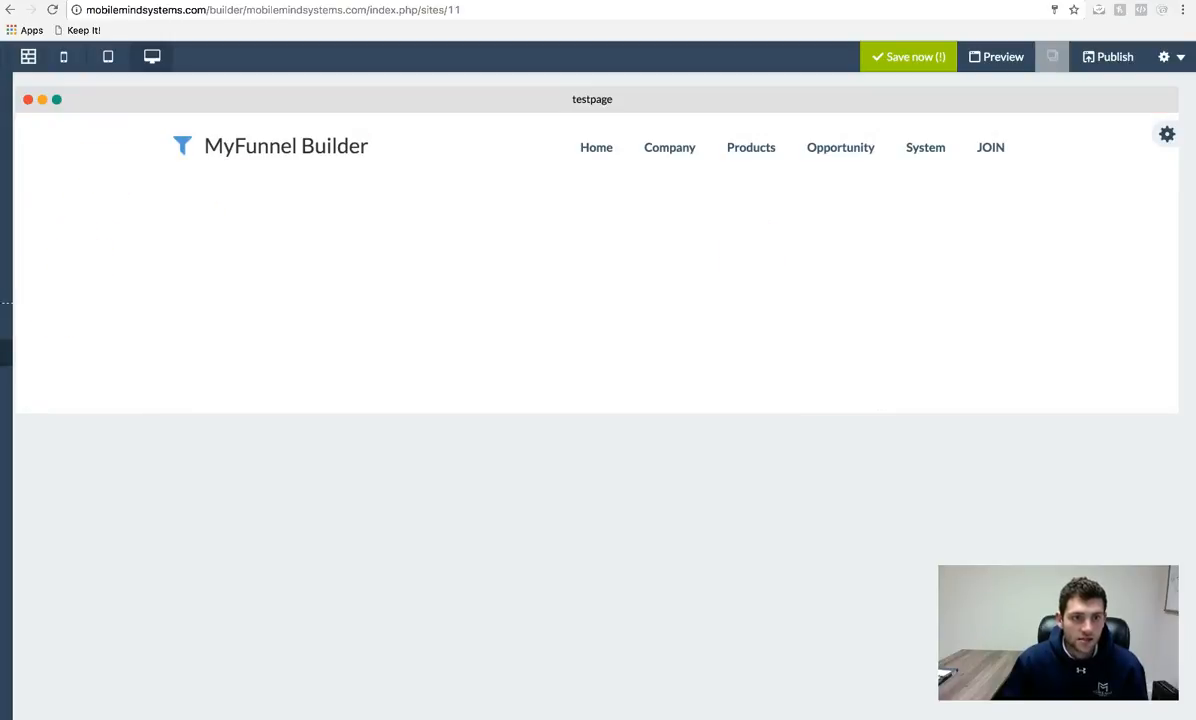
- Select the MyFunnel Builder logo text in the header, then close the style editor
{"action": "mouse_move", "coordinate": [12, 337]}
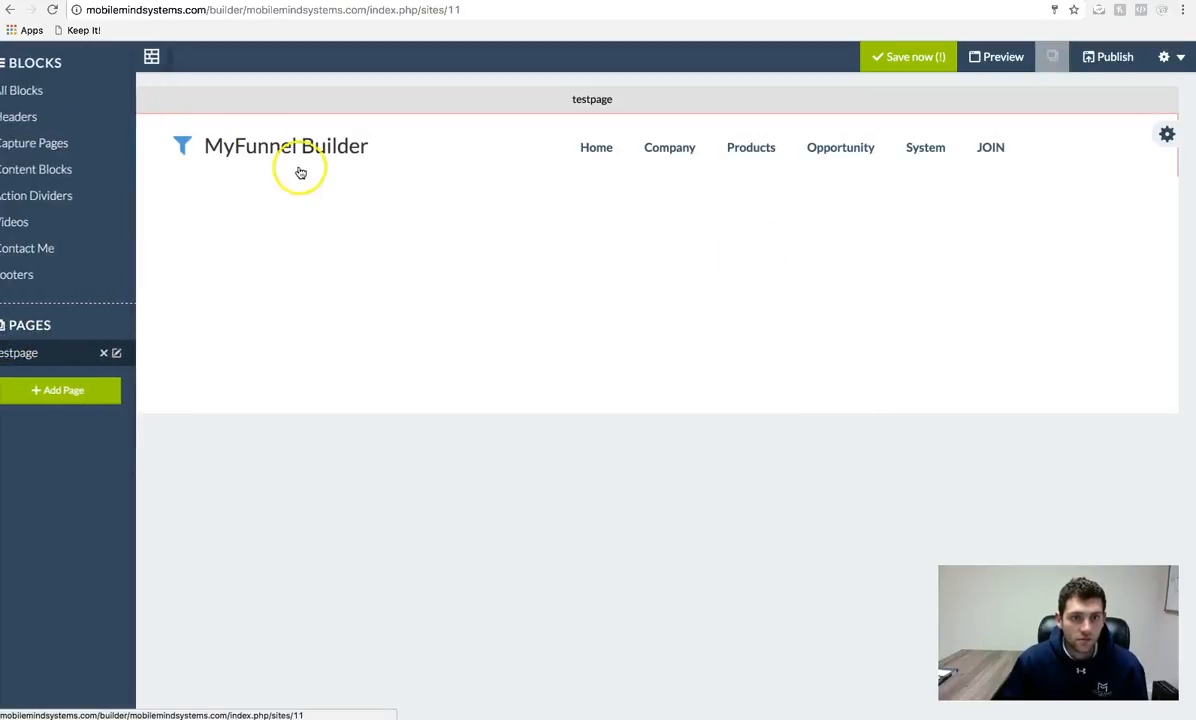
{"action": "left_click", "coordinate": [326, 148]}
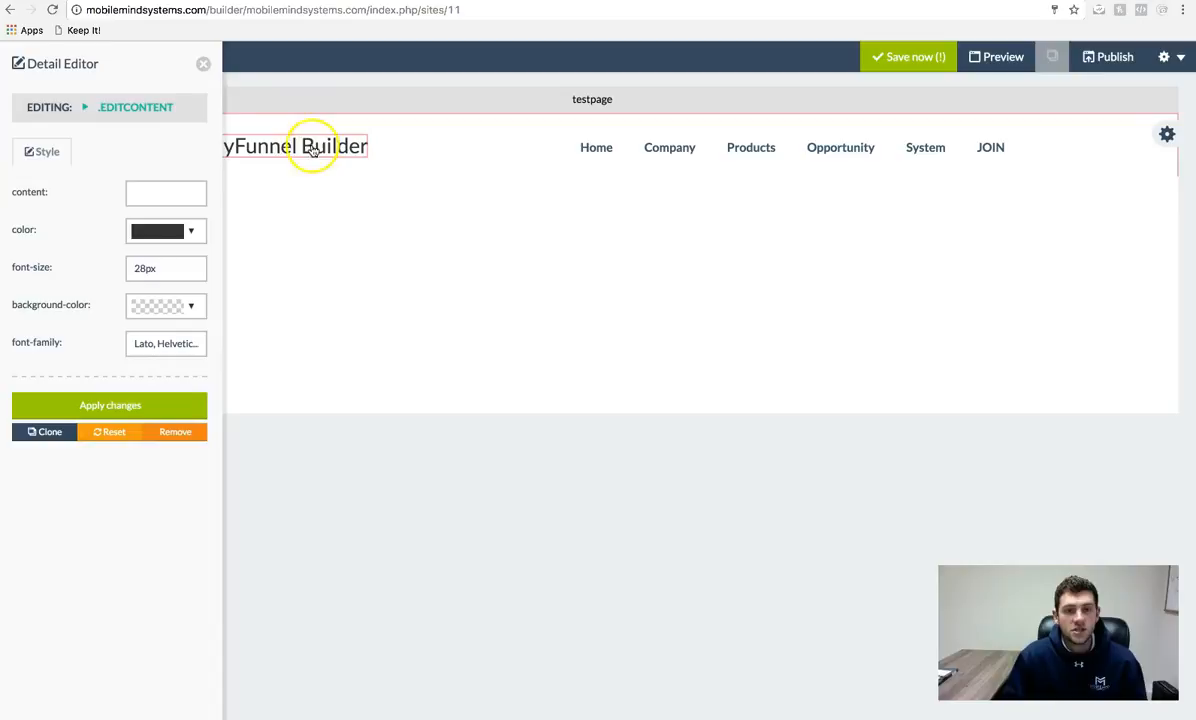
{"action": "left_click", "coordinate": [204, 62]}
{"action": "left_click", "coordinate": [301, 146]}
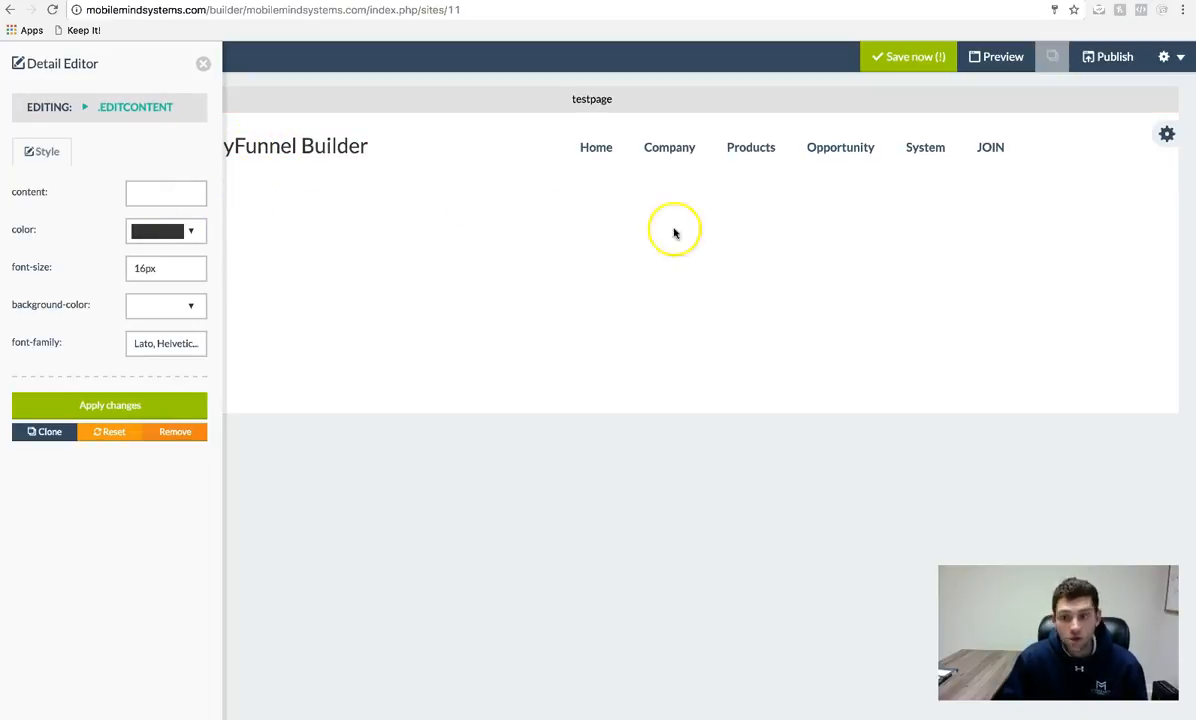
{"action": "left_click", "coordinate": [284, 148]}
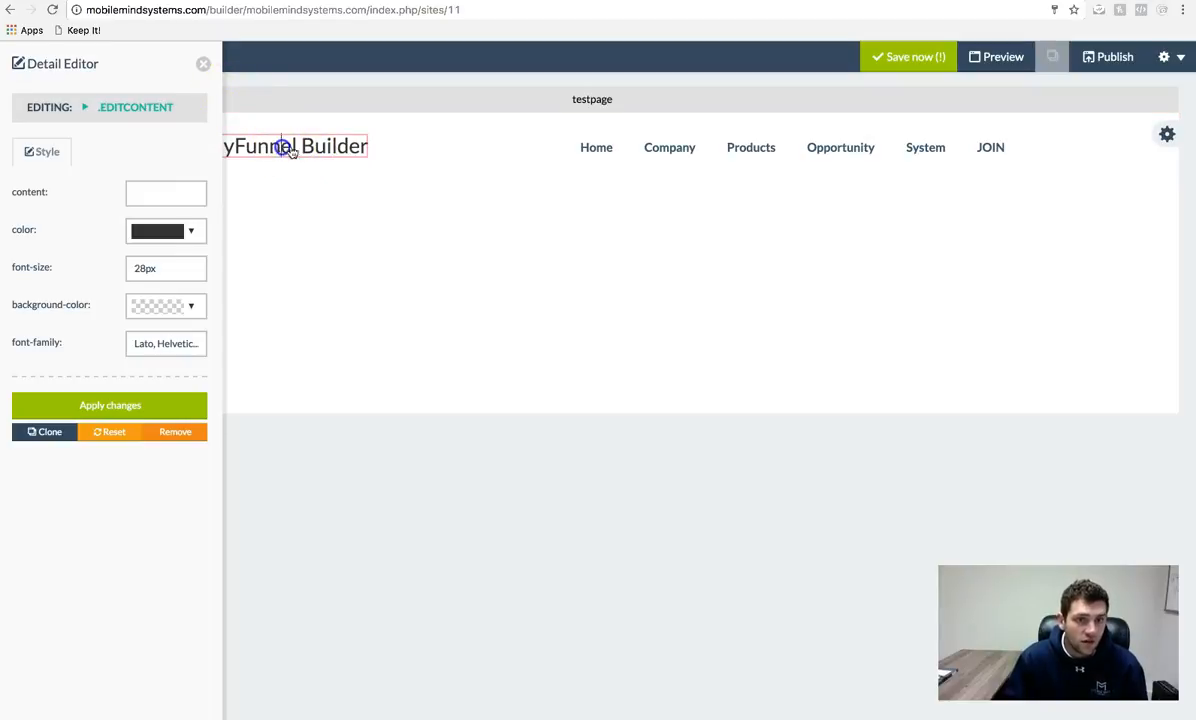
{"action": "triple_click", "coordinate": [330, 152]}
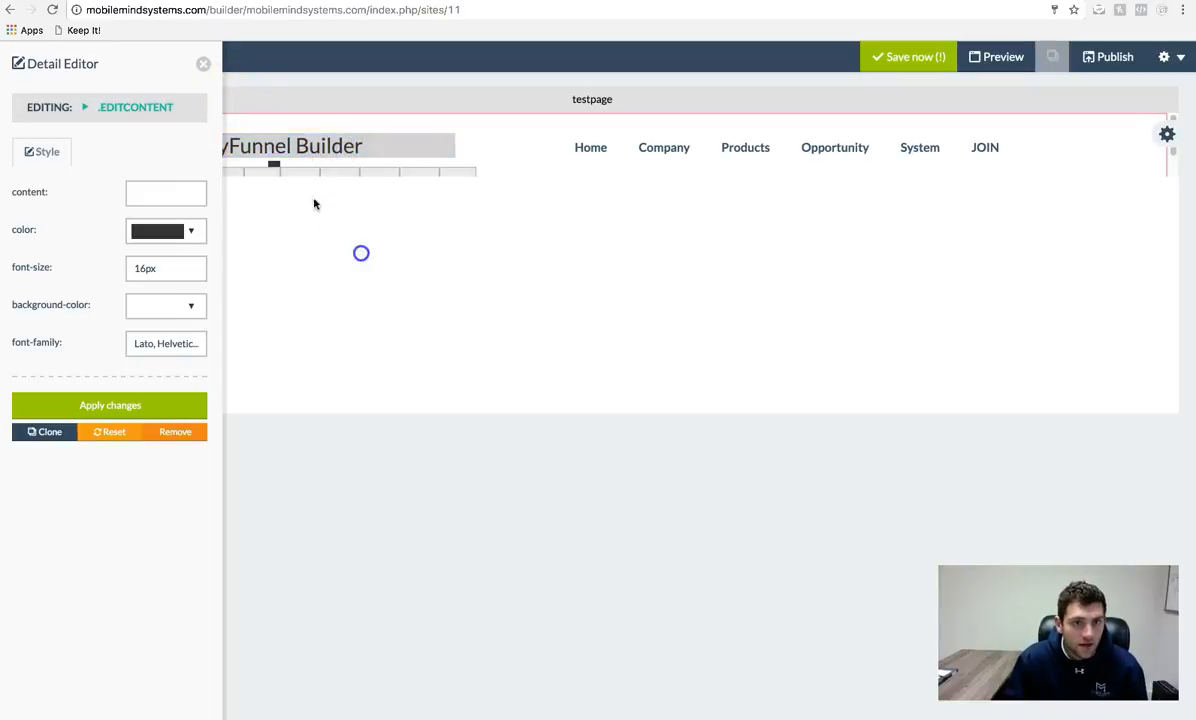
{"action": "left_click", "coordinate": [203, 63]}
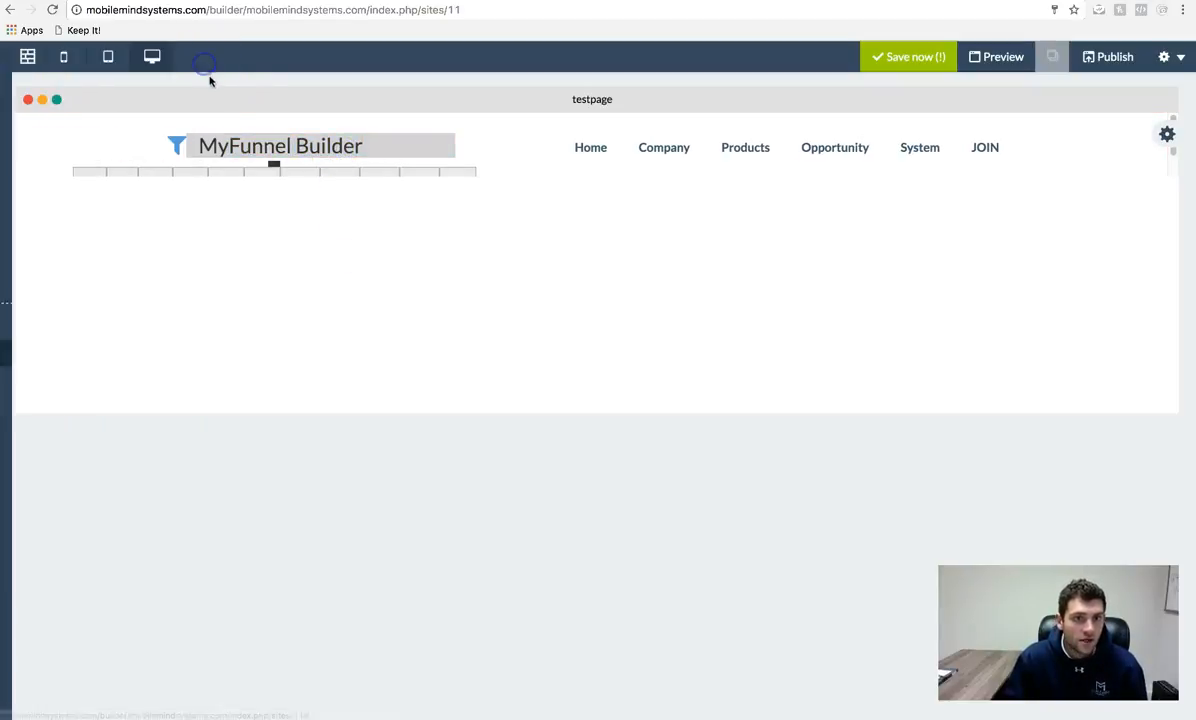
- Preview the header at tablet width and inspect the logo text and background style settings
{"action": "left_click", "coordinate": [112, 60]}
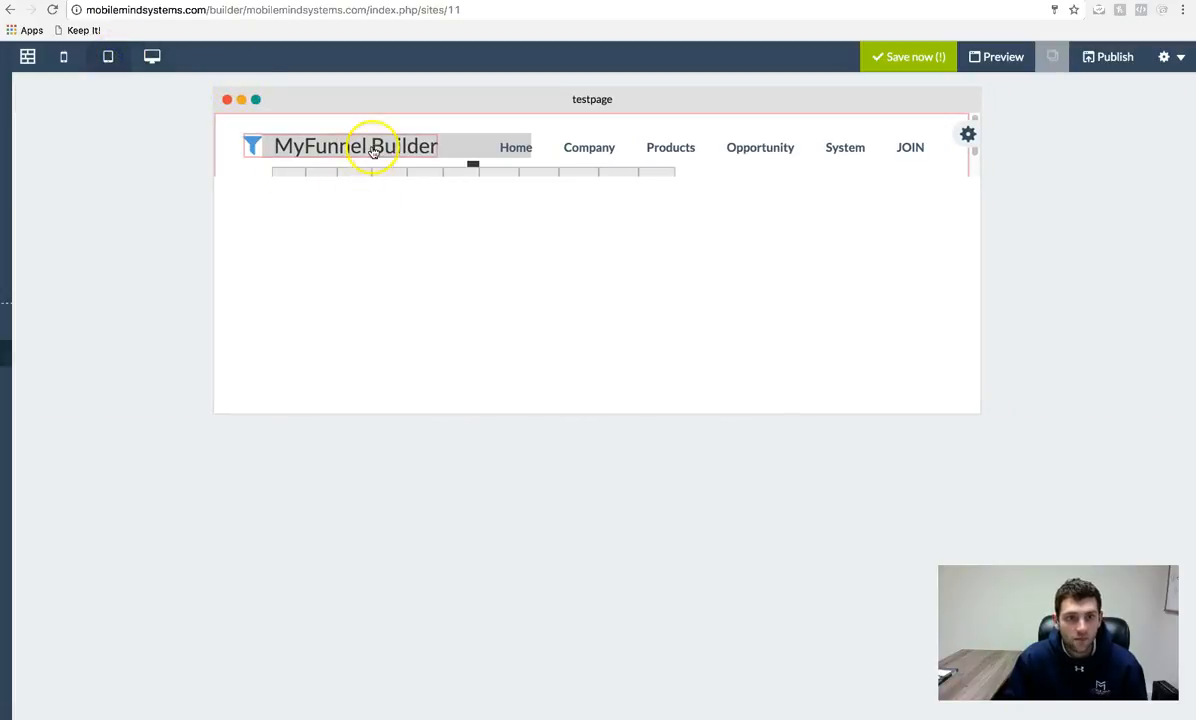
{"action": "left_click", "coordinate": [372, 150]}
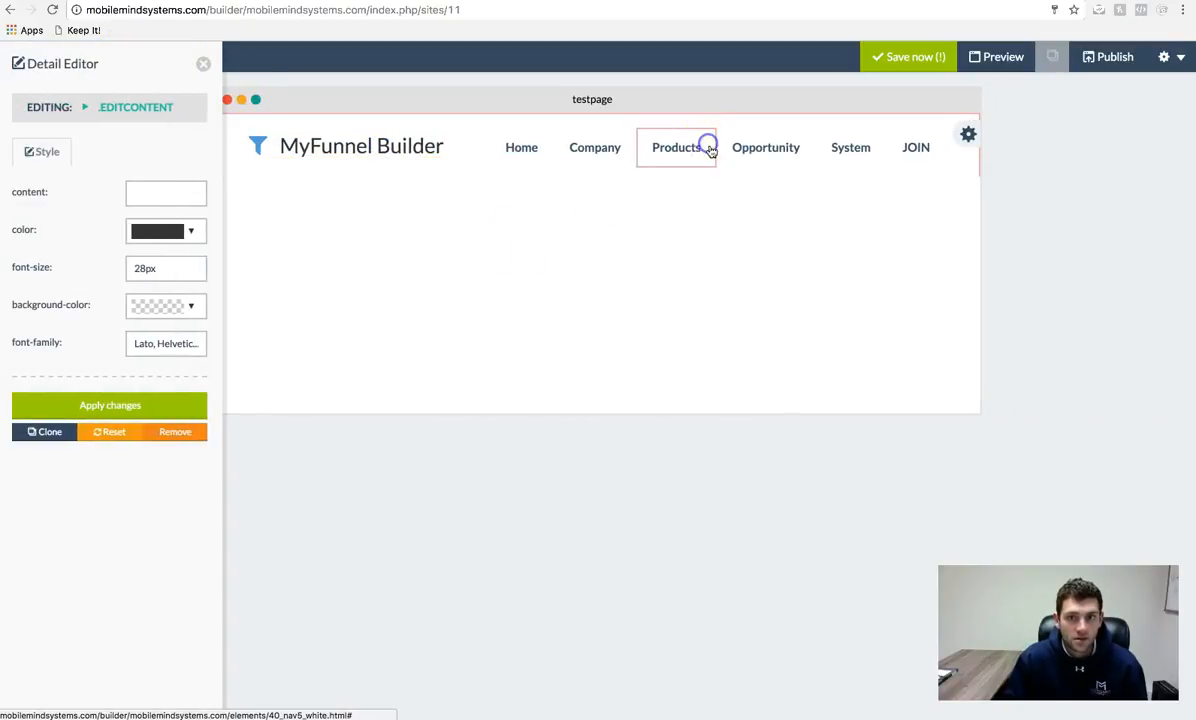
{"action": "left_click", "coordinate": [403, 147]}
{"action": "left_click", "coordinate": [430, 152]}
{"action": "left_click_drag", "start_coordinate": [443, 152], "coordinate": [265, 151]}
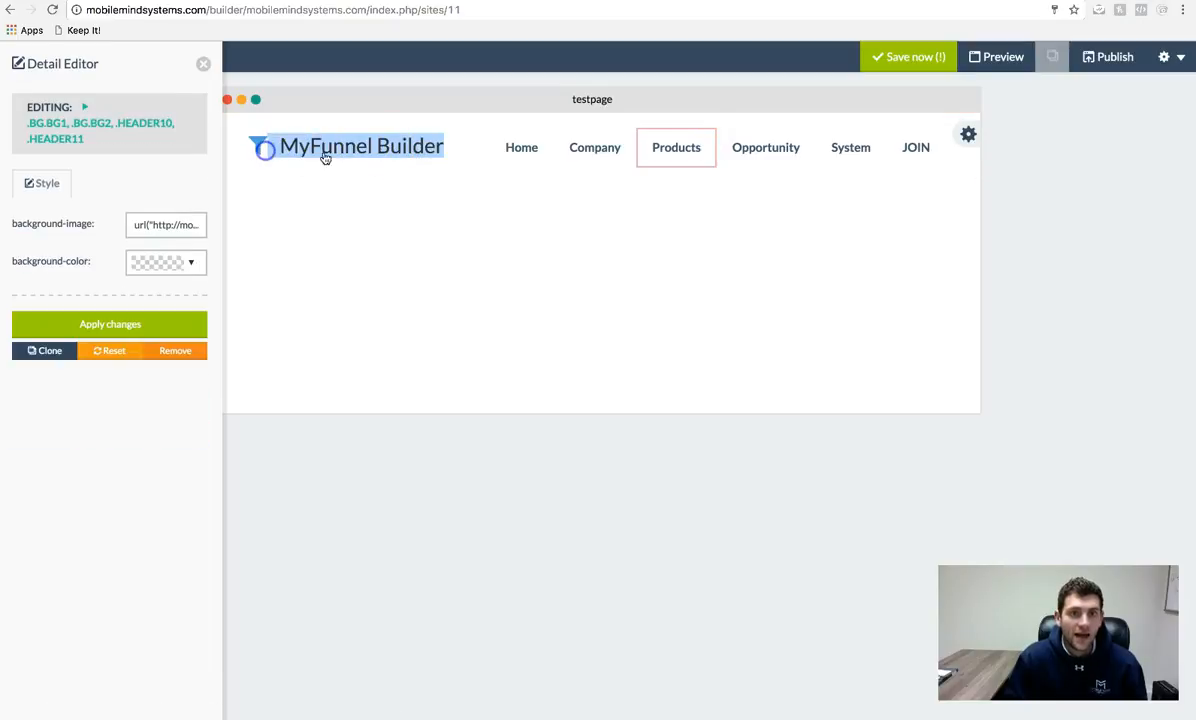
{"action": "left_click", "coordinate": [203, 65]}
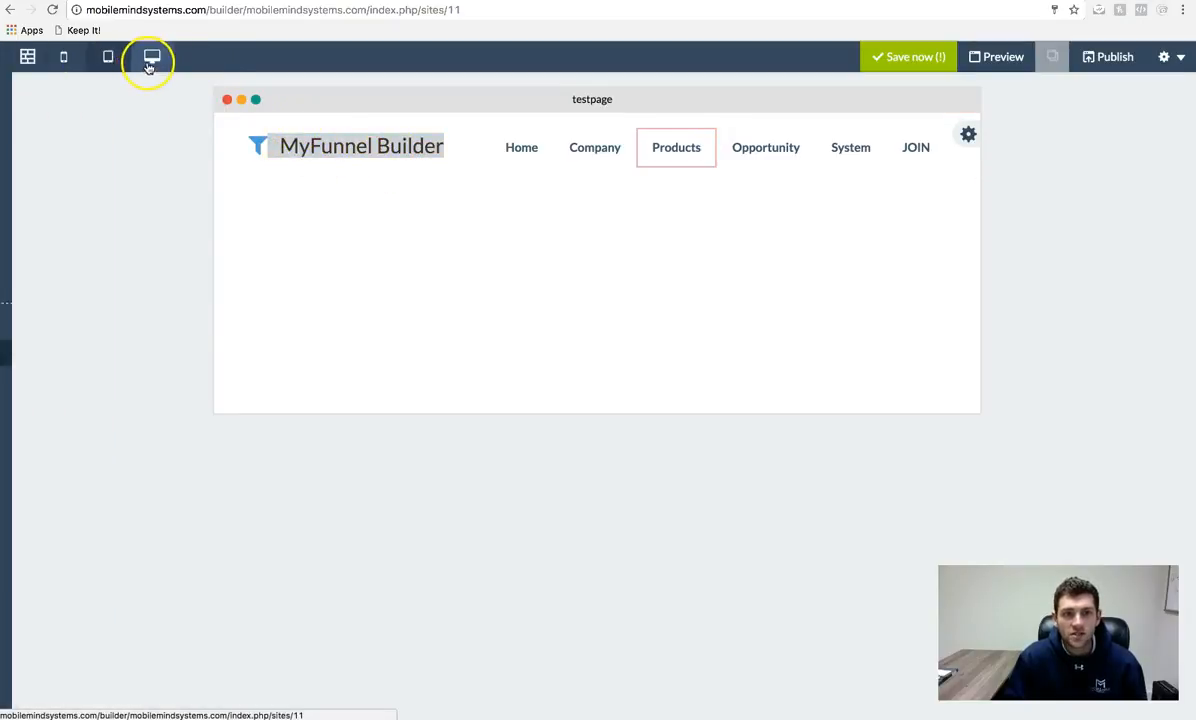
- Preview the page at mobile width, return to desktop, and check the logo text style
{"action": "left_click", "coordinate": [63, 58]}
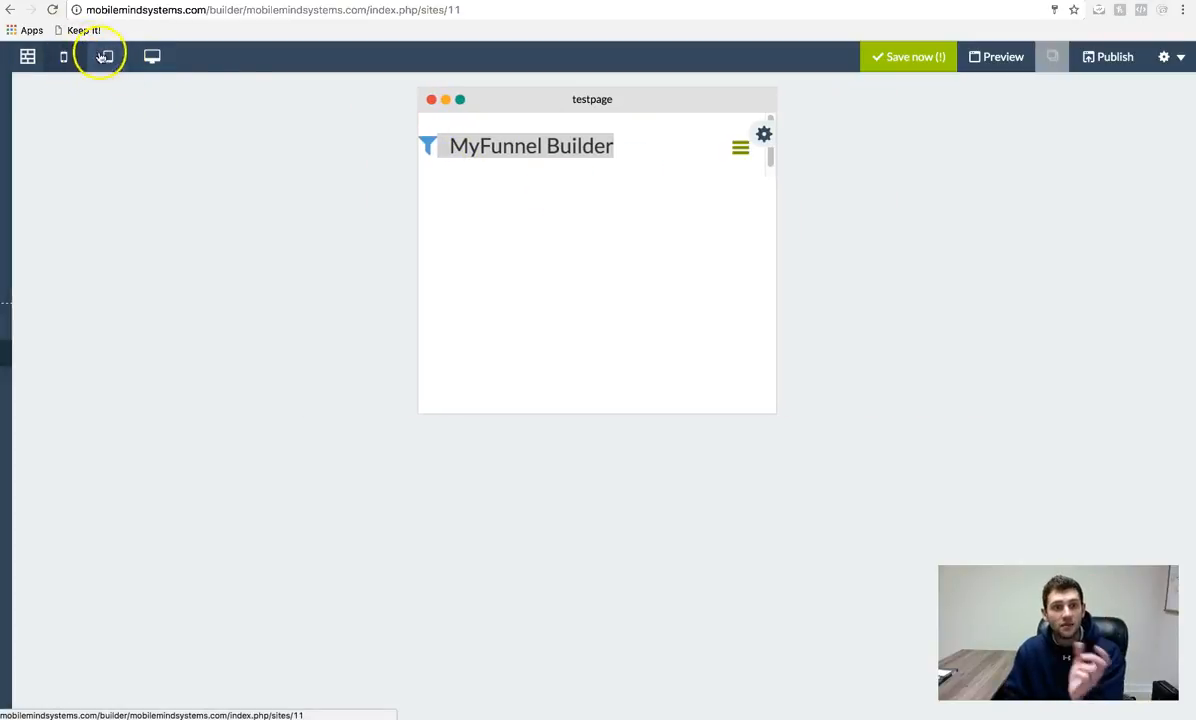
{"action": "left_click", "coordinate": [153, 58]}
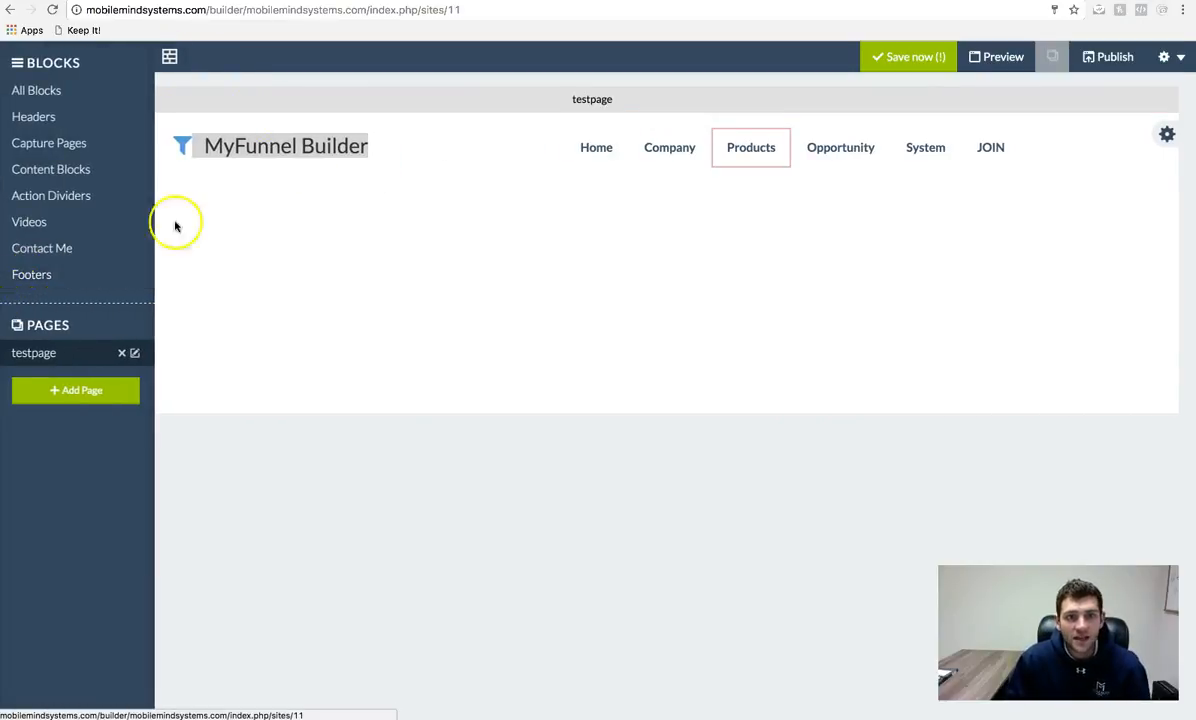
{"action": "left_click", "coordinate": [270, 150]}
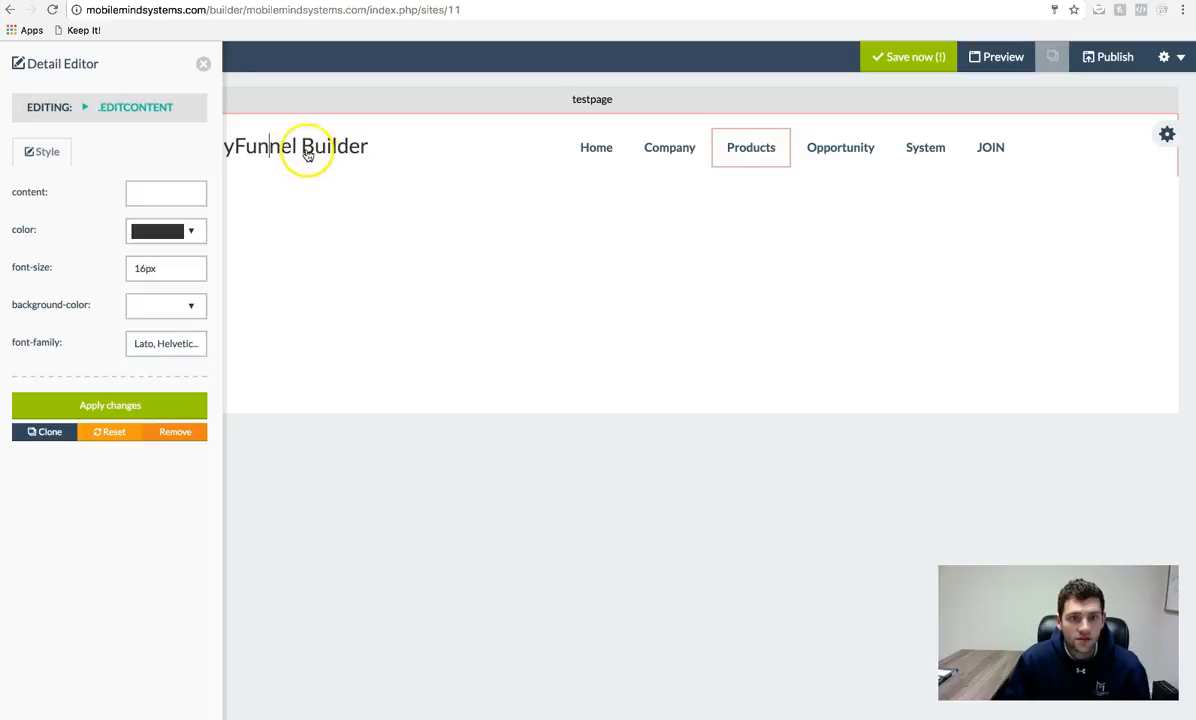
{"action": "left_click", "coordinate": [203, 64]}
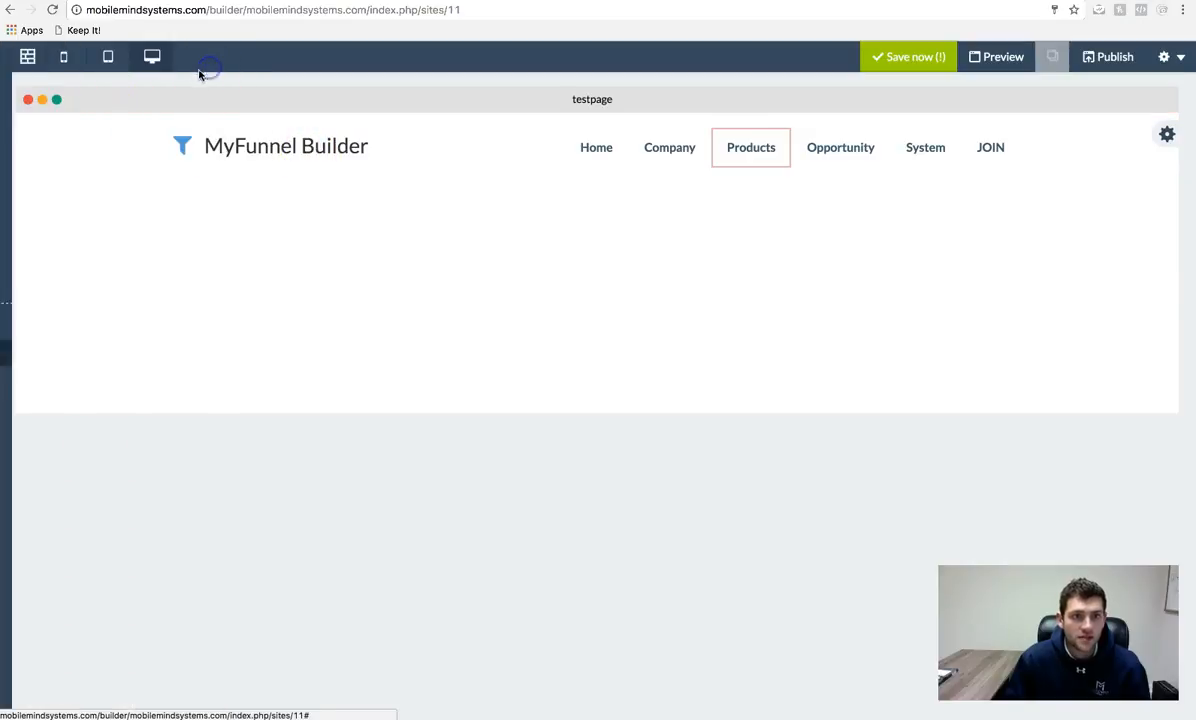
- Check the logo and header background styles at tablet width, then widen the canvas to desktop
{"action": "left_click", "coordinate": [108, 57]}
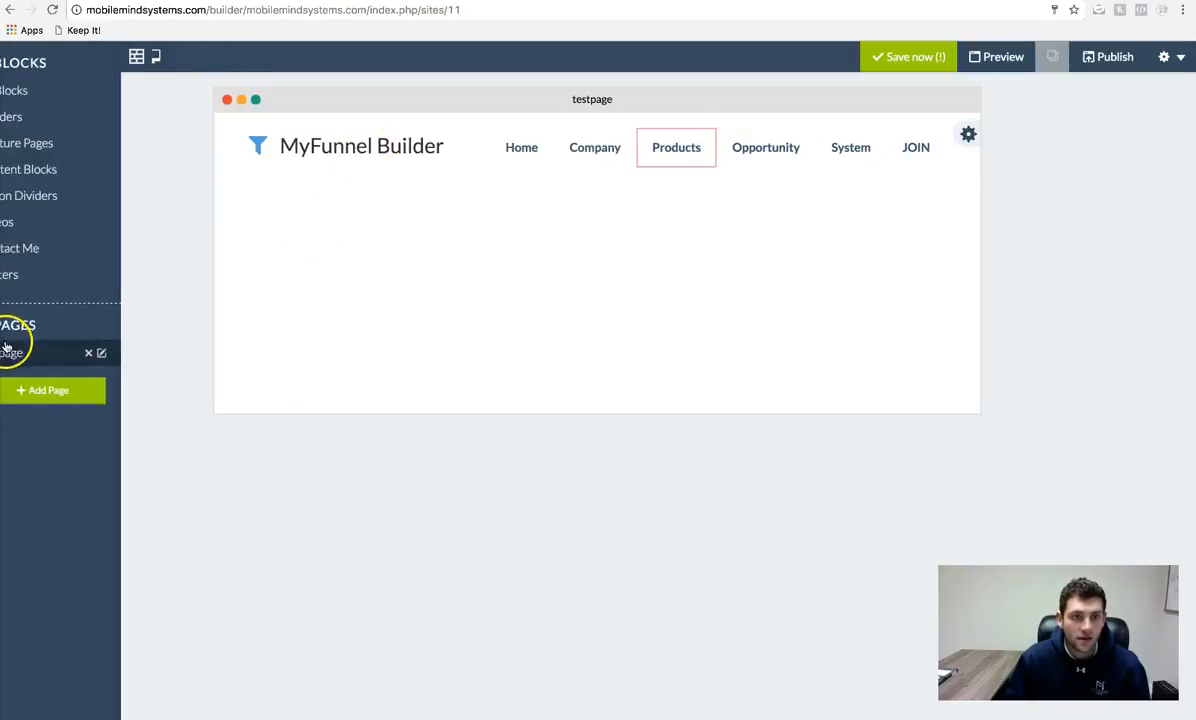
{"action": "left_click", "coordinate": [328, 148]}
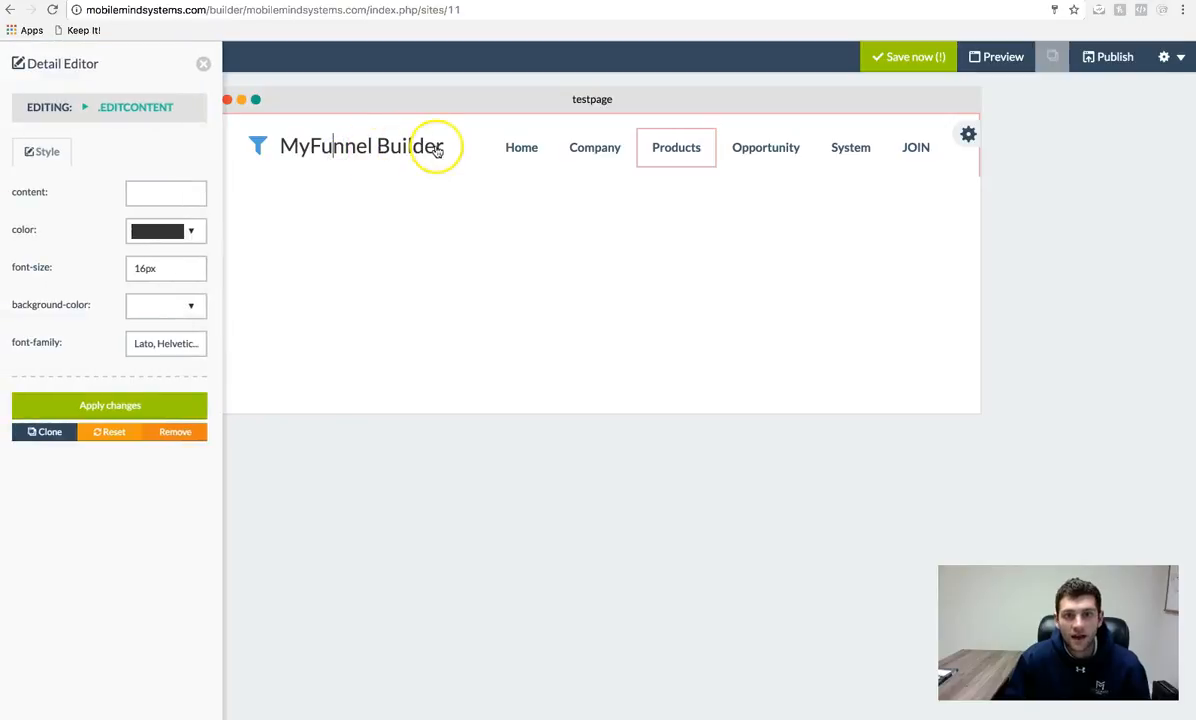
{"action": "left_click", "coordinate": [443, 148]}
{"action": "left_click", "coordinate": [203, 64]}
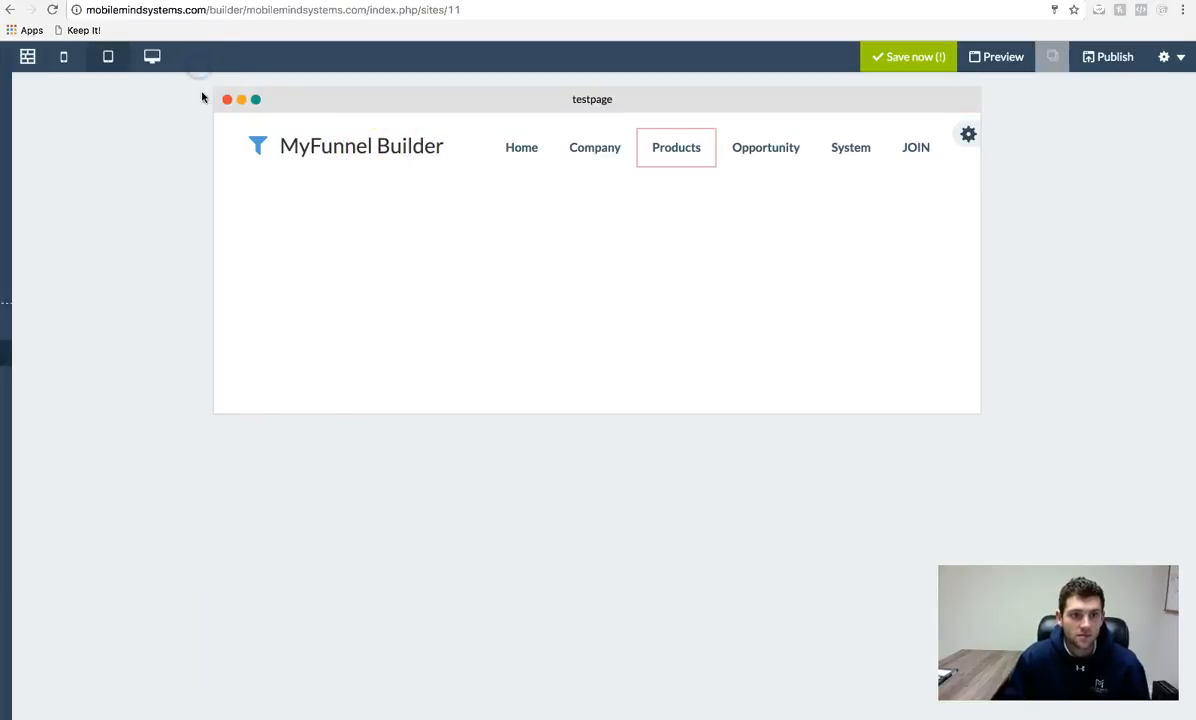
{"action": "left_click", "coordinate": [151, 57]}
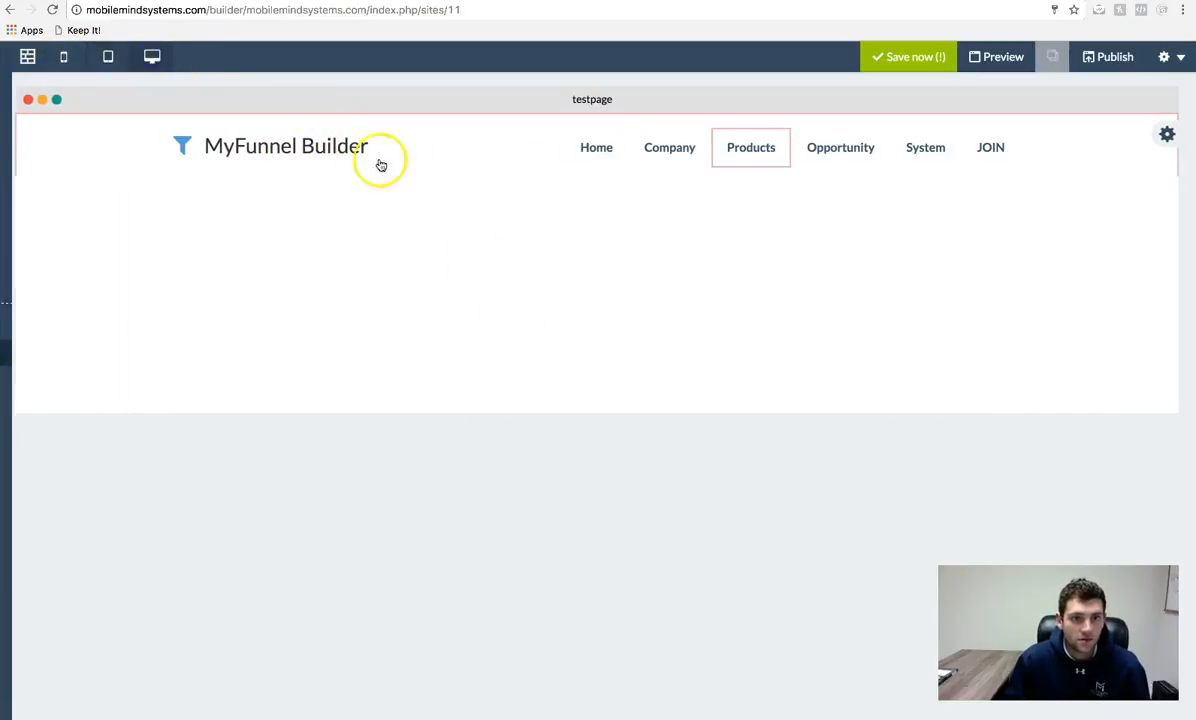
- Tick Global on the header block, then delete it and confirm, leaving an empty canvas
{"action": "mouse_move", "coordinate": [1176, 136]}
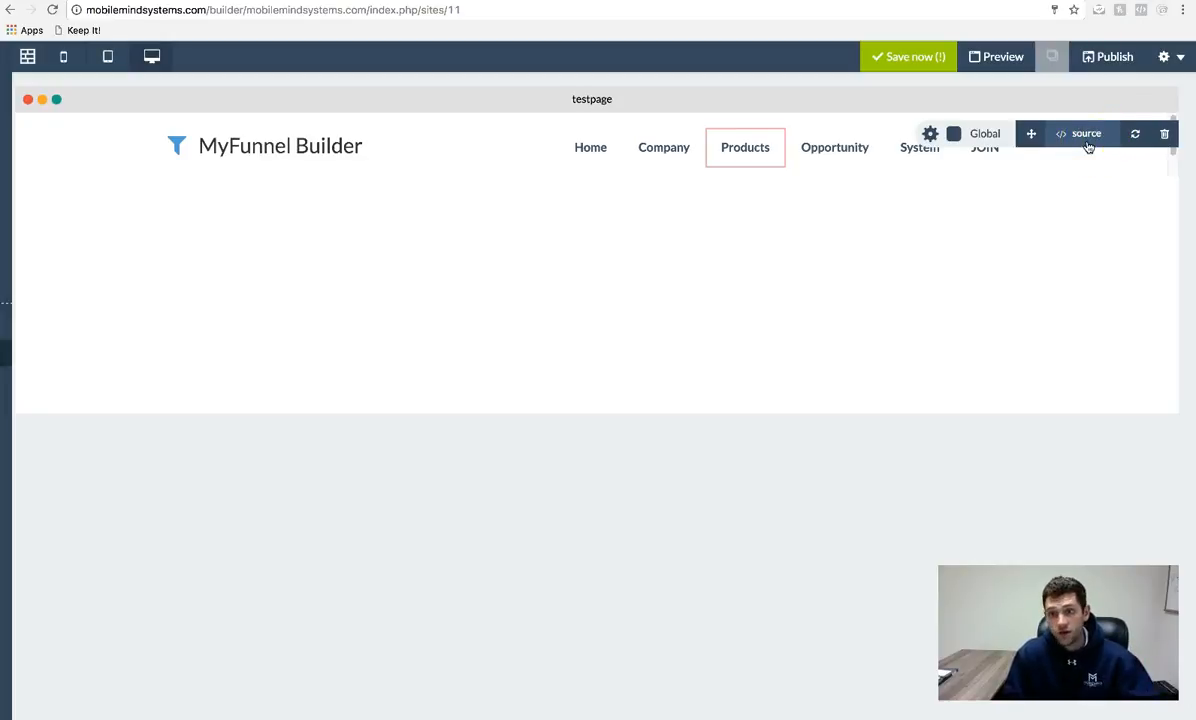
{"action": "left_click", "coordinate": [1027, 141]}
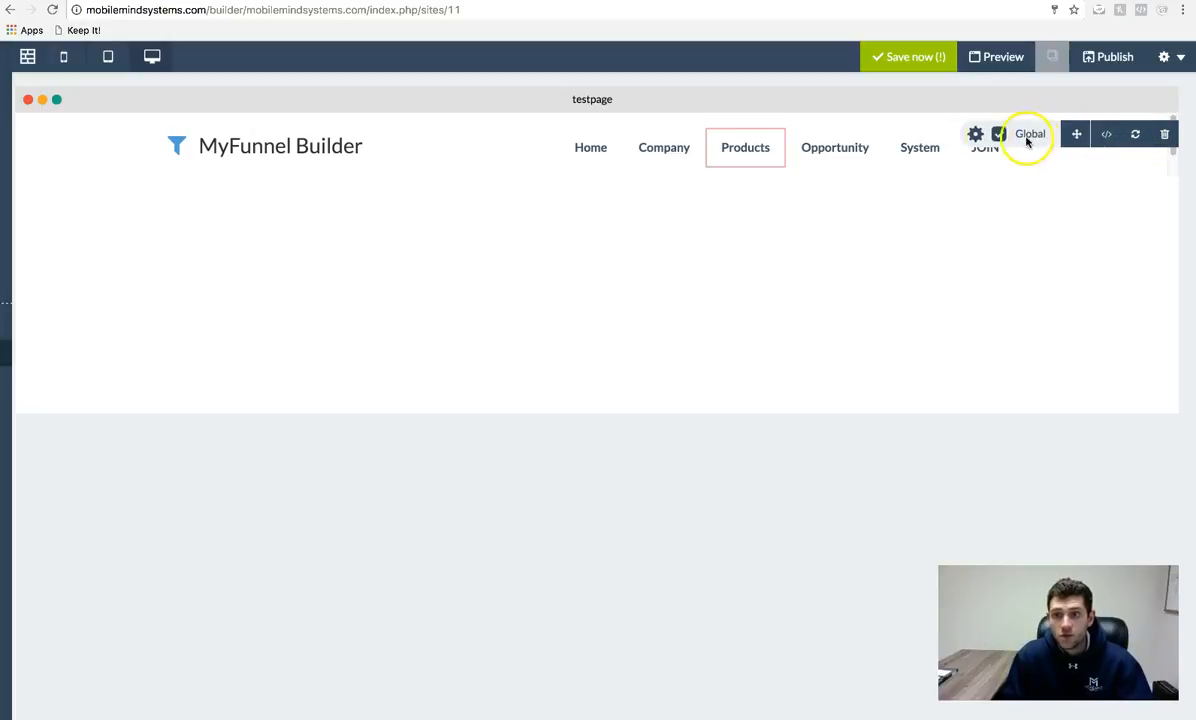
{"action": "left_click", "coordinate": [1165, 135]}
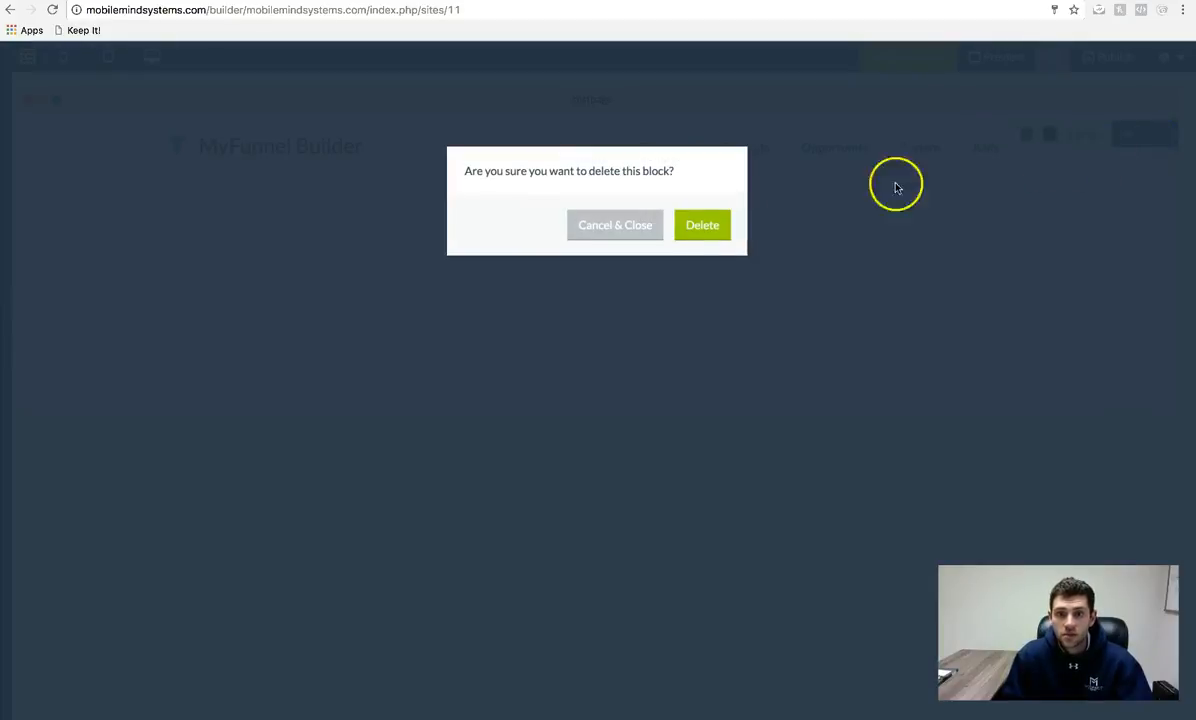
{"action": "left_click", "coordinate": [712, 230]}
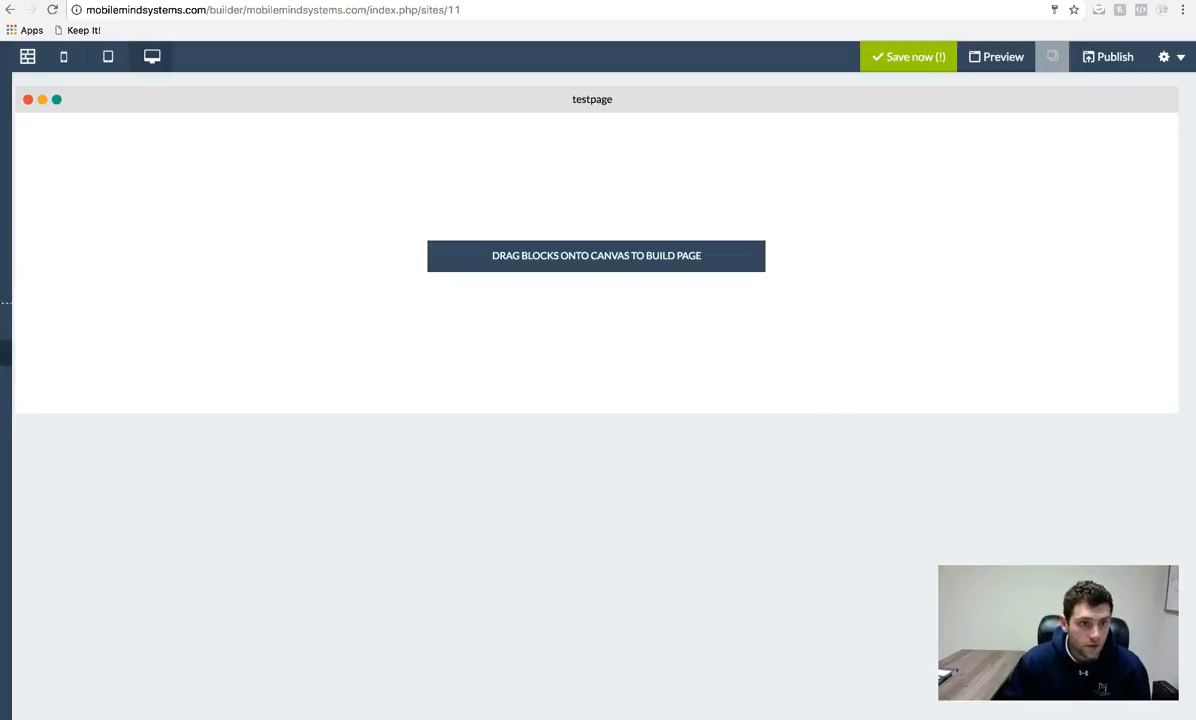
{"action": "mouse_move", "coordinate": [59, 358]}
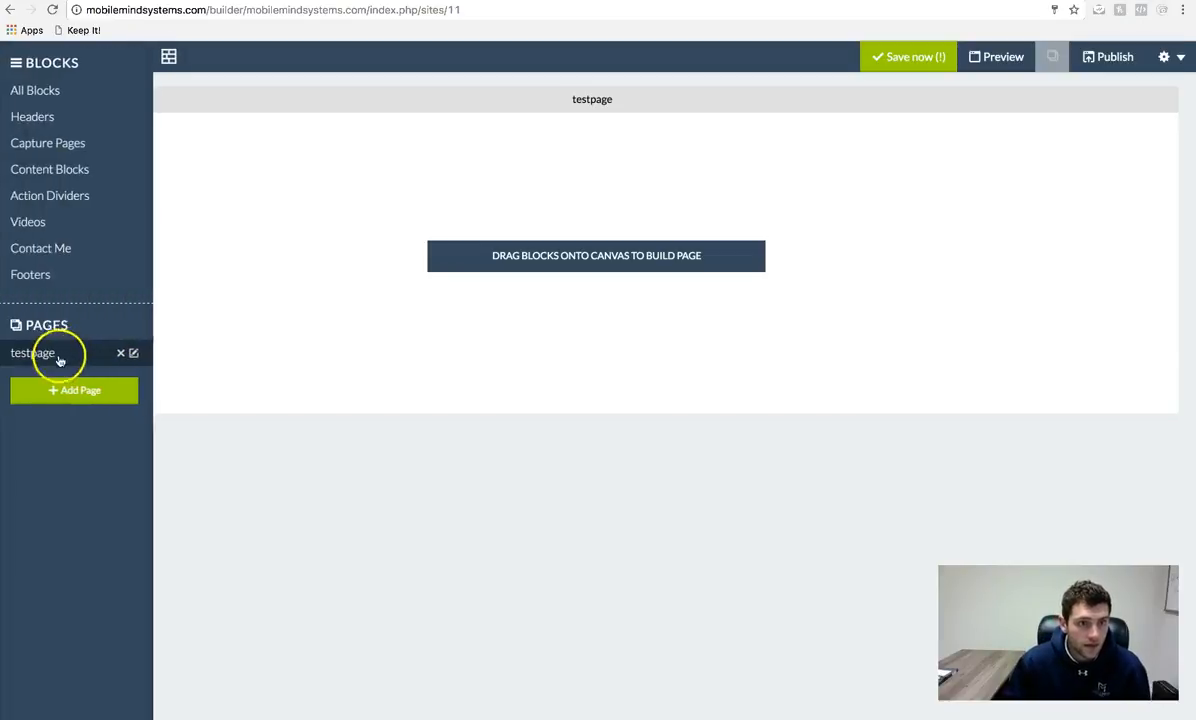
- Drag the headline, 850×300 image and text block from Content Blocks onto the canvas
{"action": "left_click", "coordinate": [83, 171]}
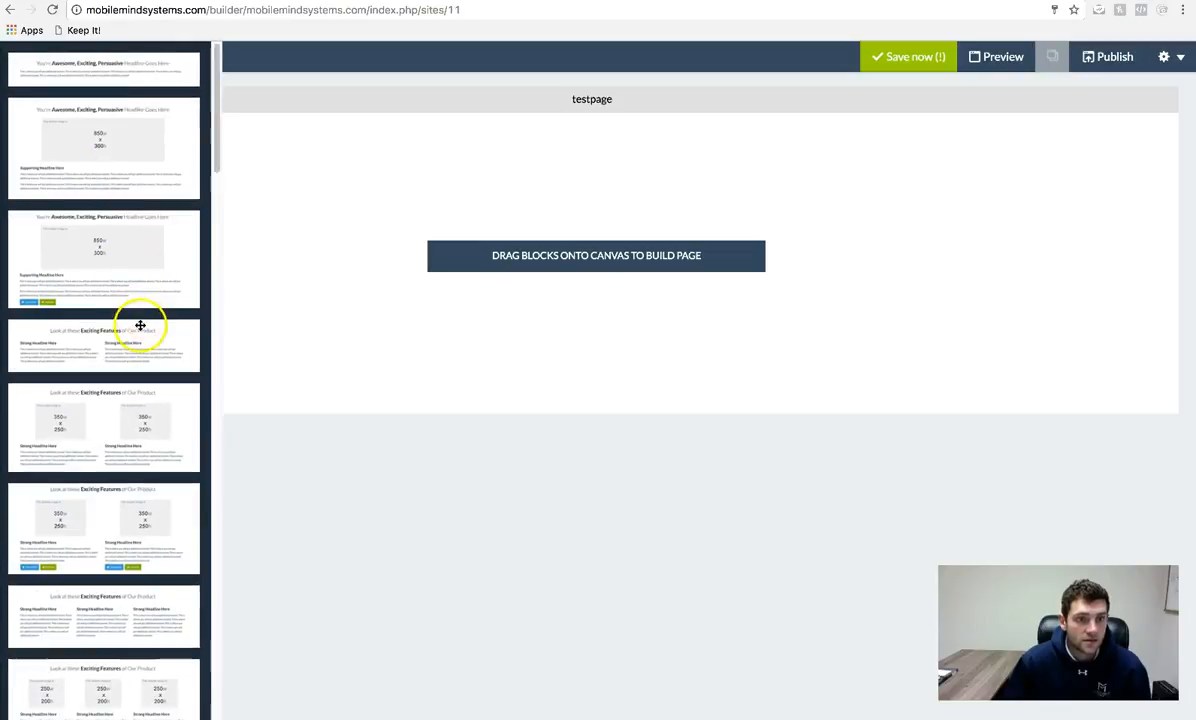
{"action": "scroll", "coordinate": [136, 334], "scroll_direction": "down", "scroll_amount": 1}
{"action": "scroll", "coordinate": [151, 349], "scroll_direction": "down", "scroll_amount": 2}
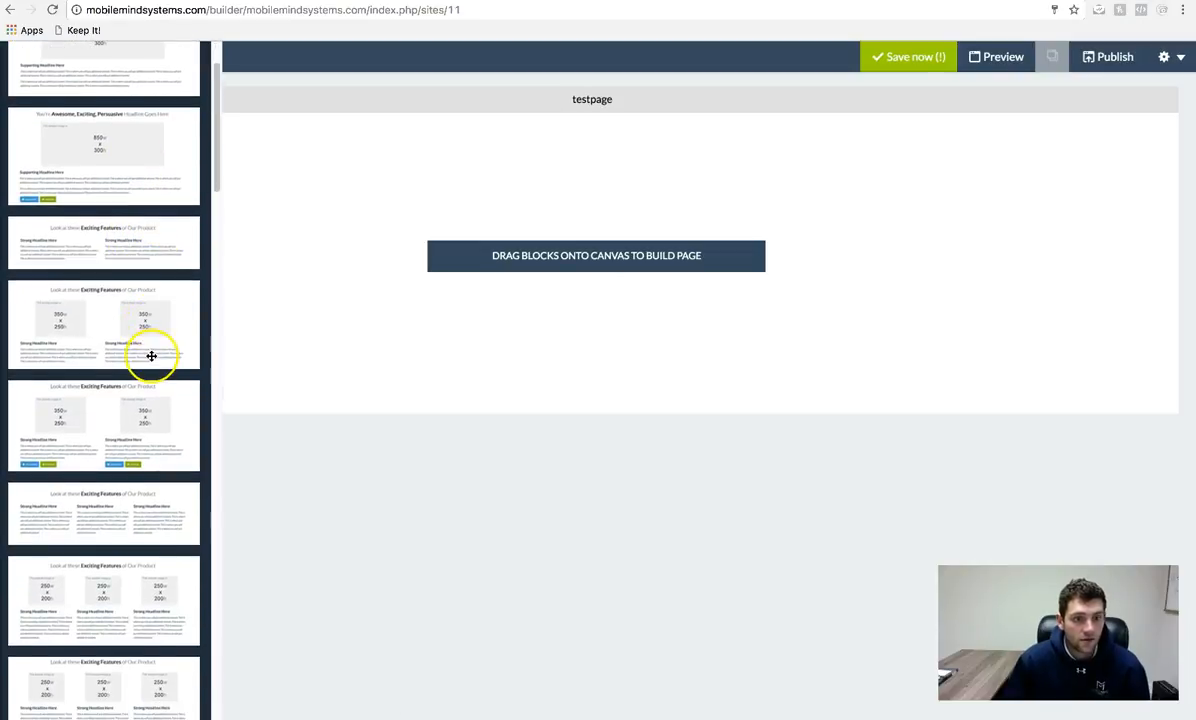
{"action": "scroll", "coordinate": [151, 358], "scroll_direction": "up", "scroll_amount": 2}
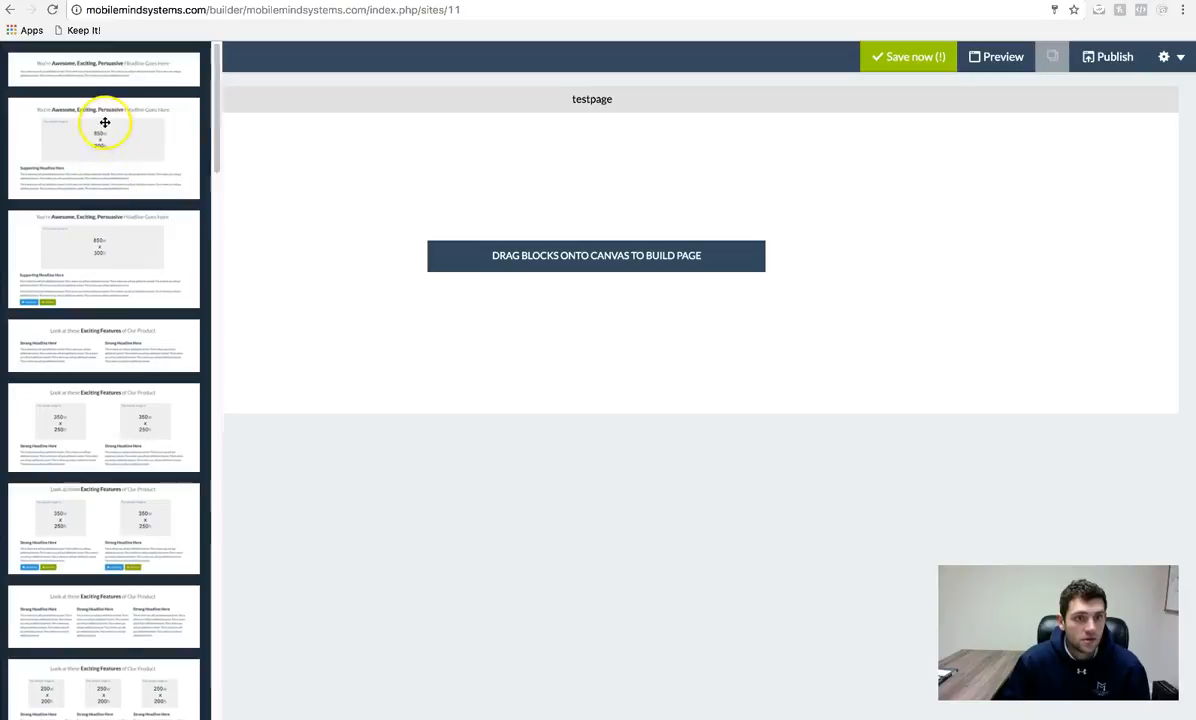
{"action": "left_click_drag", "start_coordinate": [103, 101], "coordinate": [670, 205]}
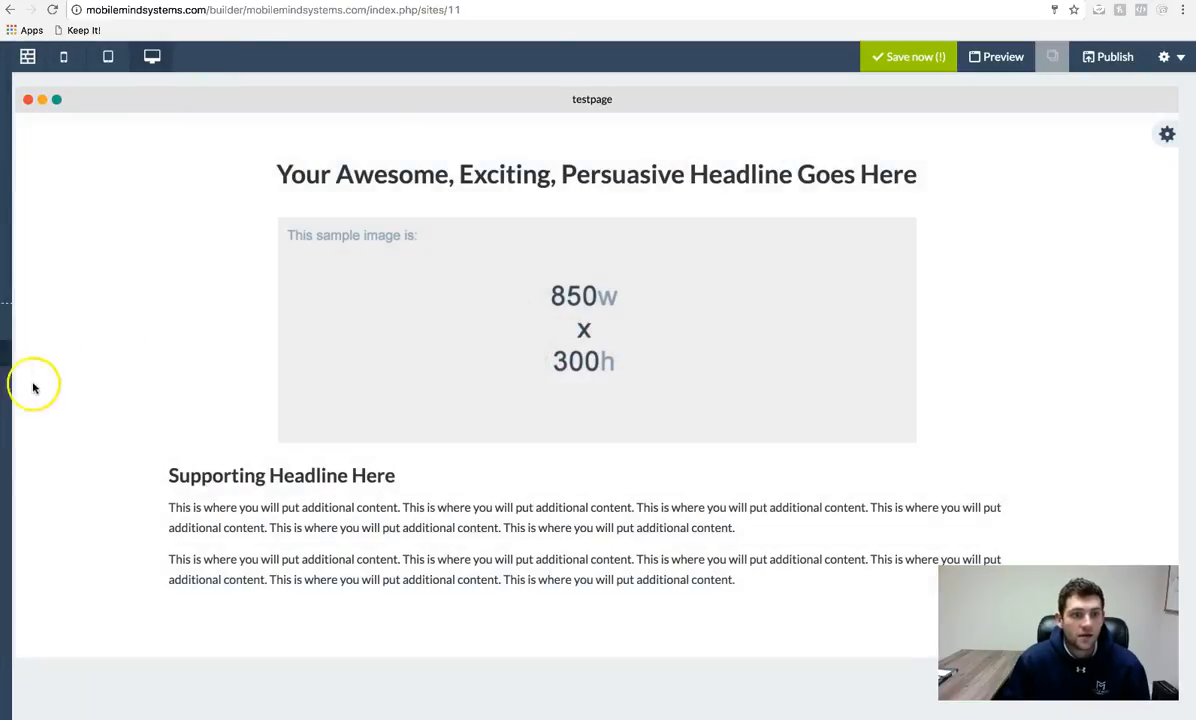
{"action": "mouse_move", "coordinate": [17, 371]}
{"action": "left_click", "coordinate": [67, 245]}
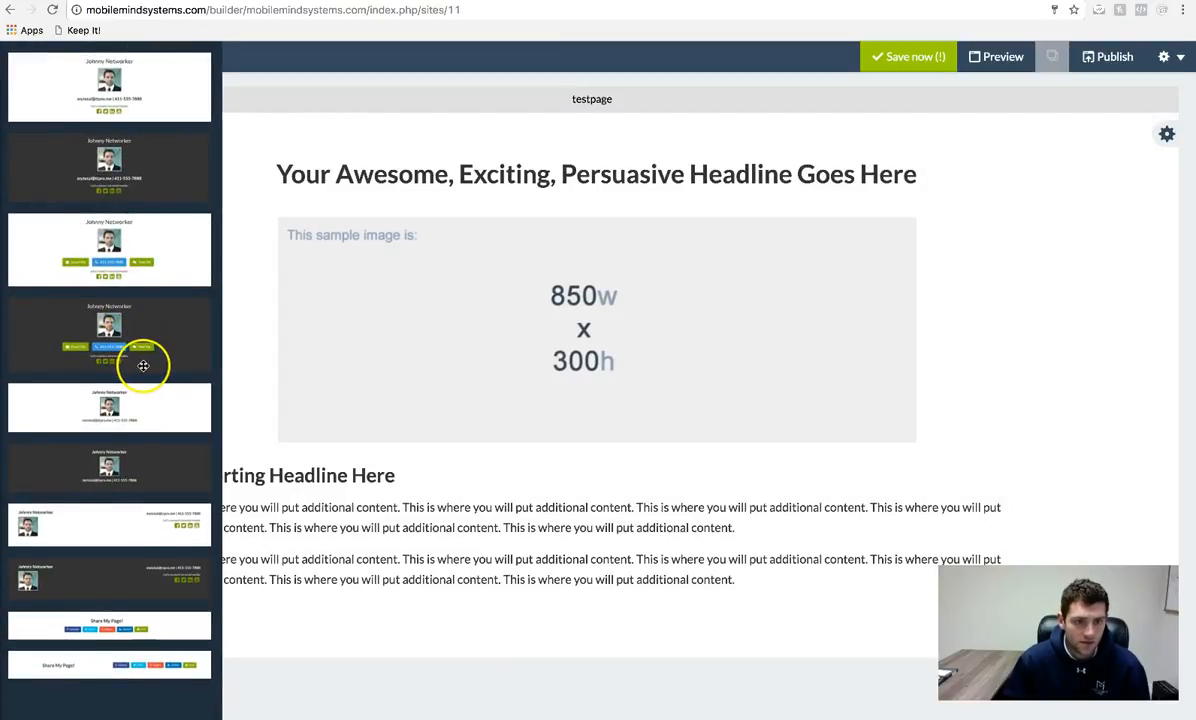
- Drag a Contact Me block to the bottom of the testpage and scroll down to it
{"action": "left_click_drag", "start_coordinate": [150, 585], "coordinate": [679, 681]}
{"action": "scroll", "coordinate": [621, 519], "scroll_direction": "down", "scroll_amount": 2}
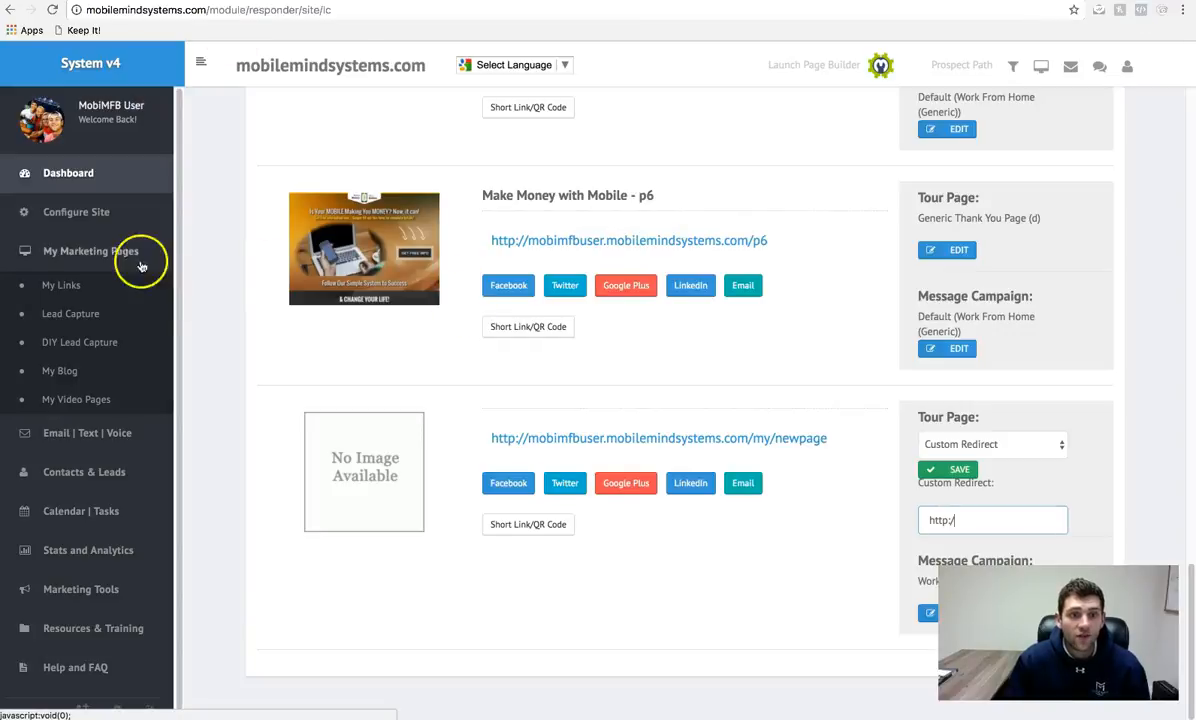
- In System v4's Configure Site, open Basic Set-up, then review the My Social Links settings
{"action": "left_click", "coordinate": [60, 210]}
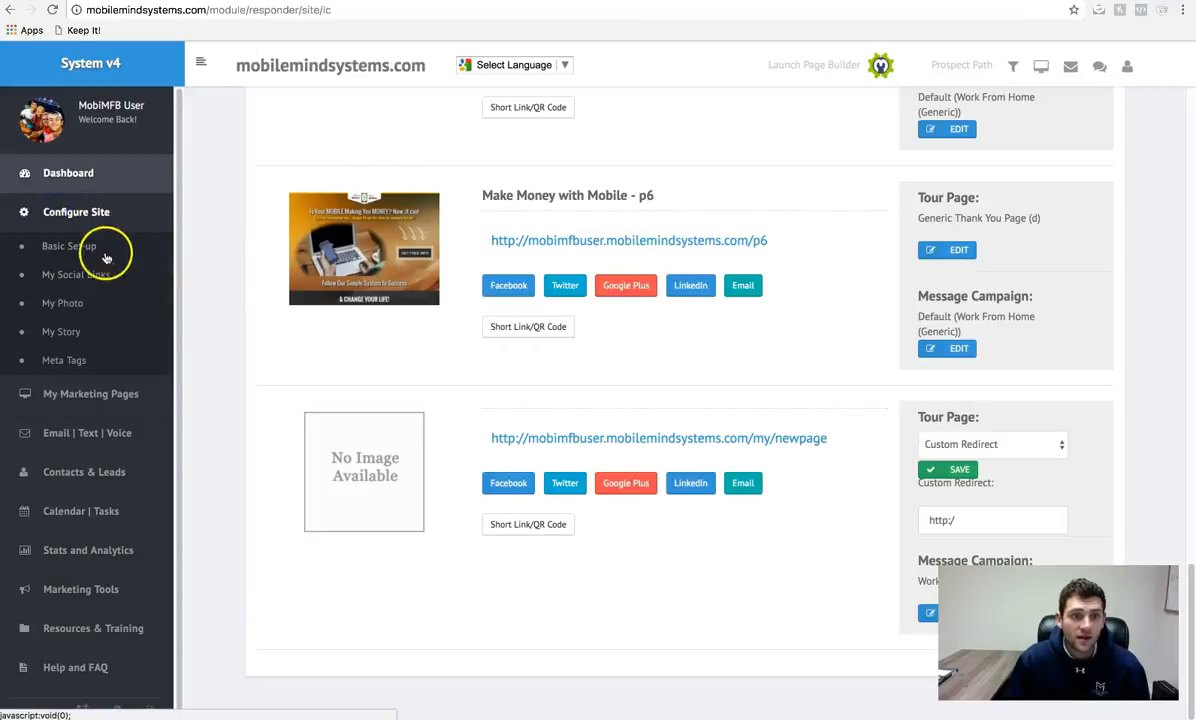
{"action": "left_click", "coordinate": [70, 246]}
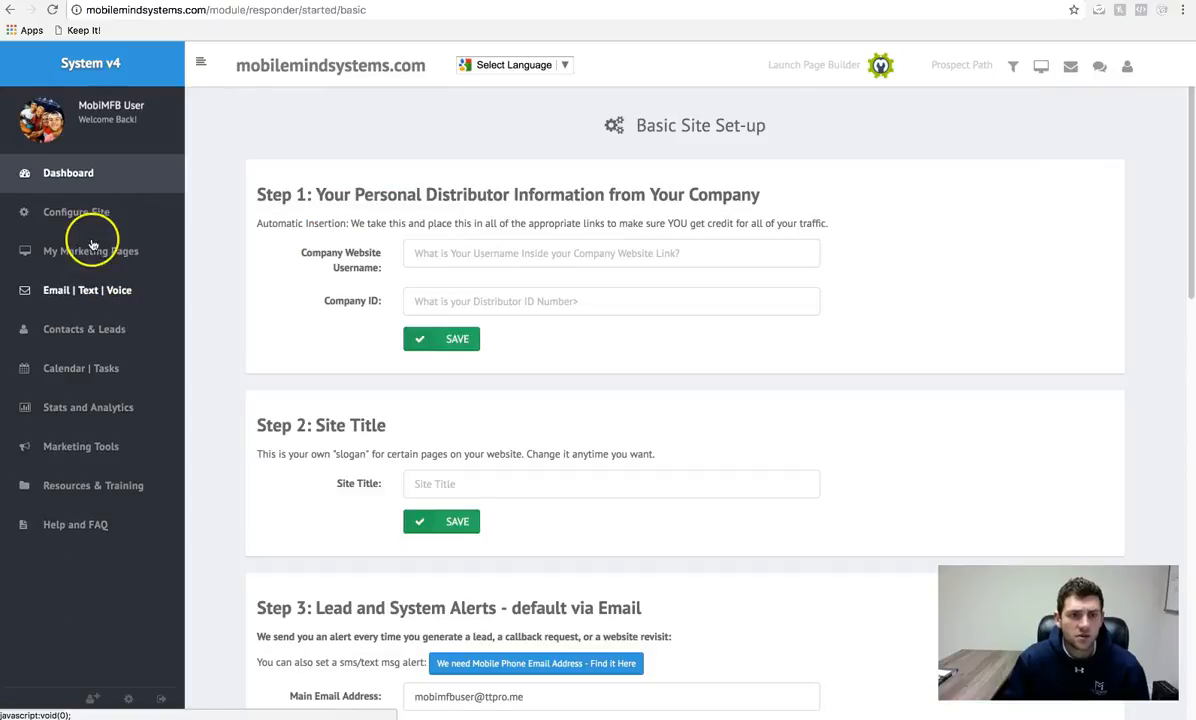
{"action": "left_click", "coordinate": [80, 230]}
{"action": "left_click", "coordinate": [107, 243]}
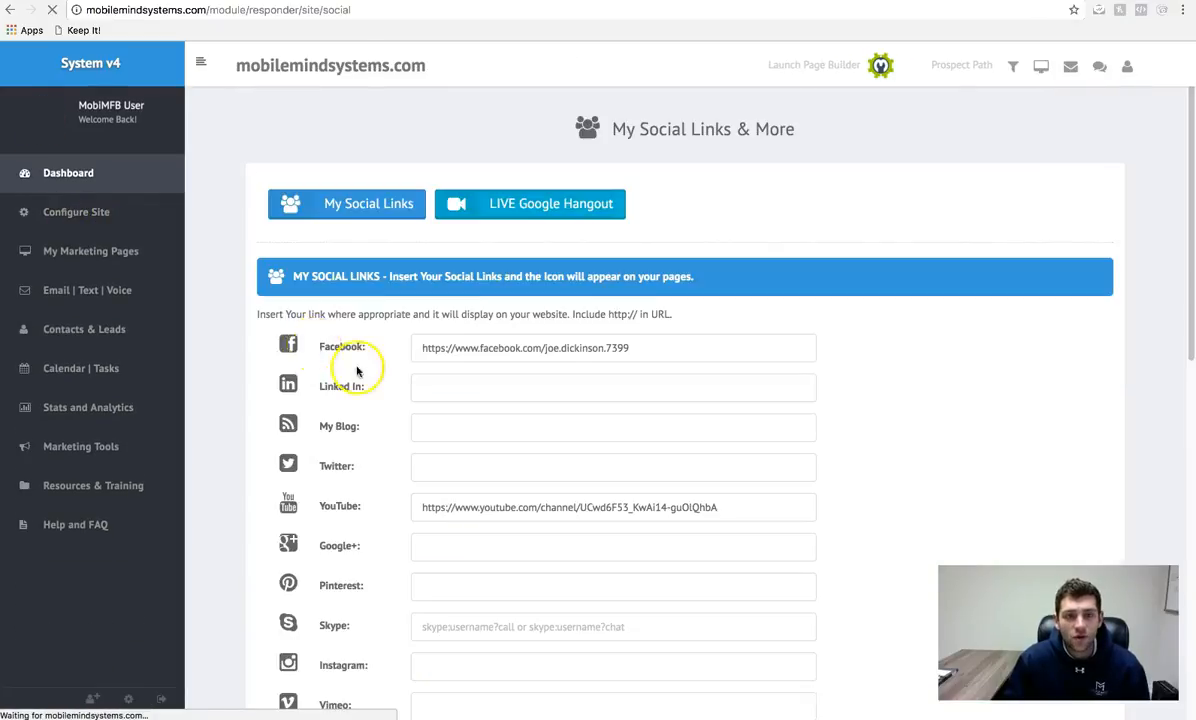
{"action": "scroll", "coordinate": [609, 390], "scroll_direction": "down", "scroll_amount": 4}
{"action": "scroll", "coordinate": [560, 430], "scroll_direction": "down", "scroll_amount": 3}
{"action": "scroll", "coordinate": [615, 440], "scroll_direction": "up", "scroll_amount": 7}
- Switch between the social links page and the builder, finishing on the testpage
{"action": "left_click", "coordinate": [690, 283]}
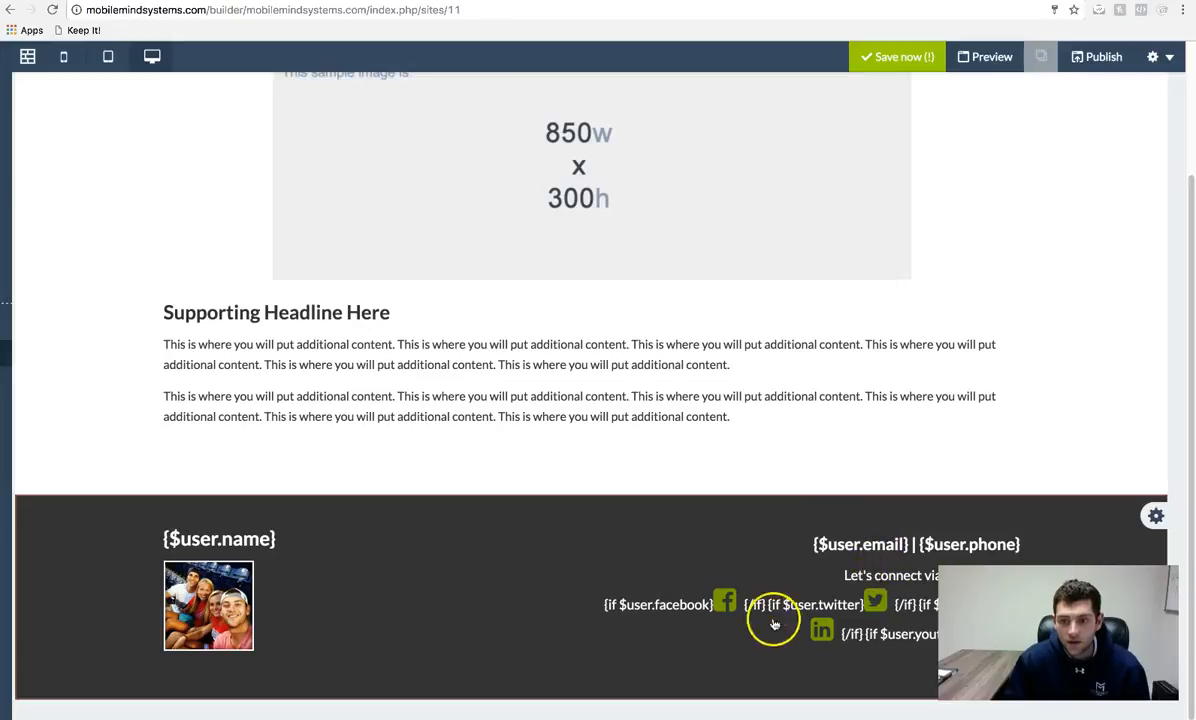
{"action": "left_click", "coordinate": [80, 1]}
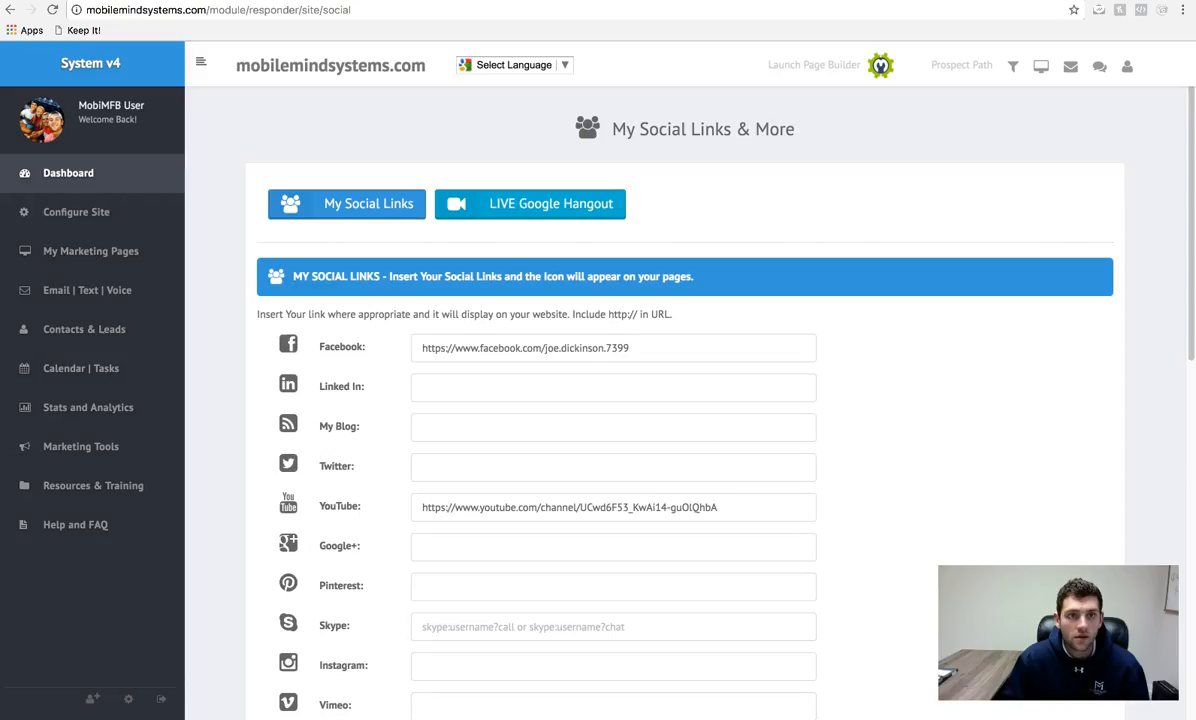
{"action": "left_click", "coordinate": [105, 125]}
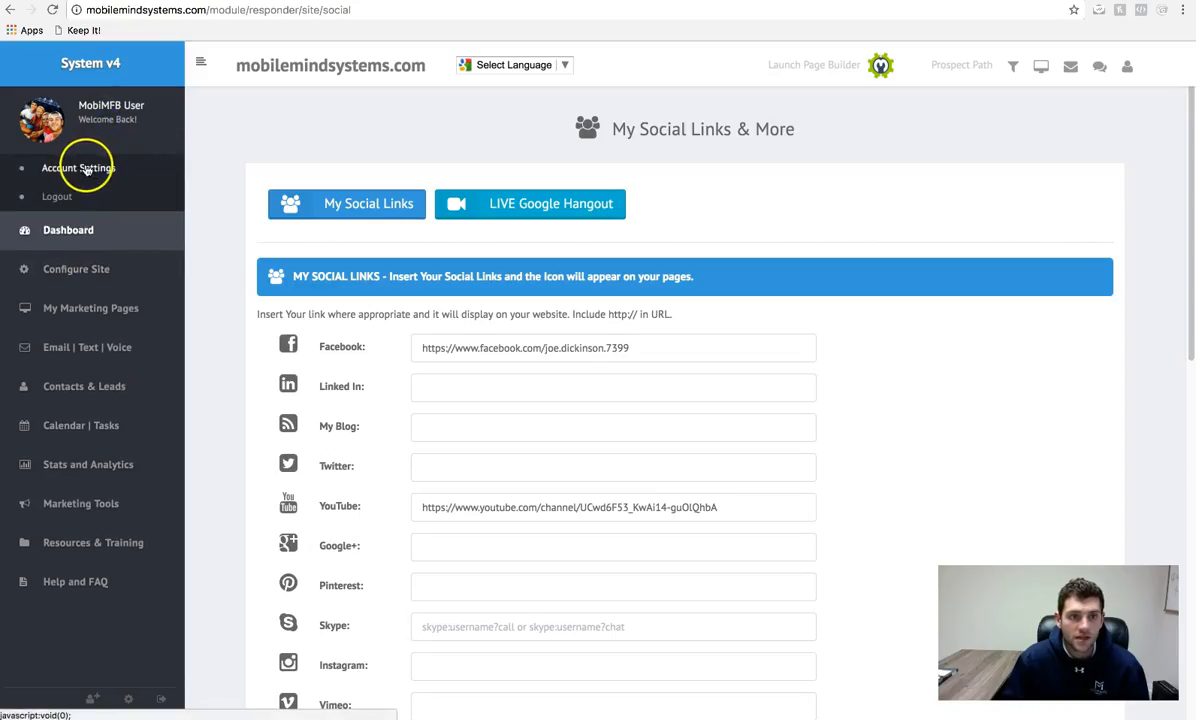
{"action": "left_click", "coordinate": [64, 127]}
{"action": "left_click", "coordinate": [400, 1]}
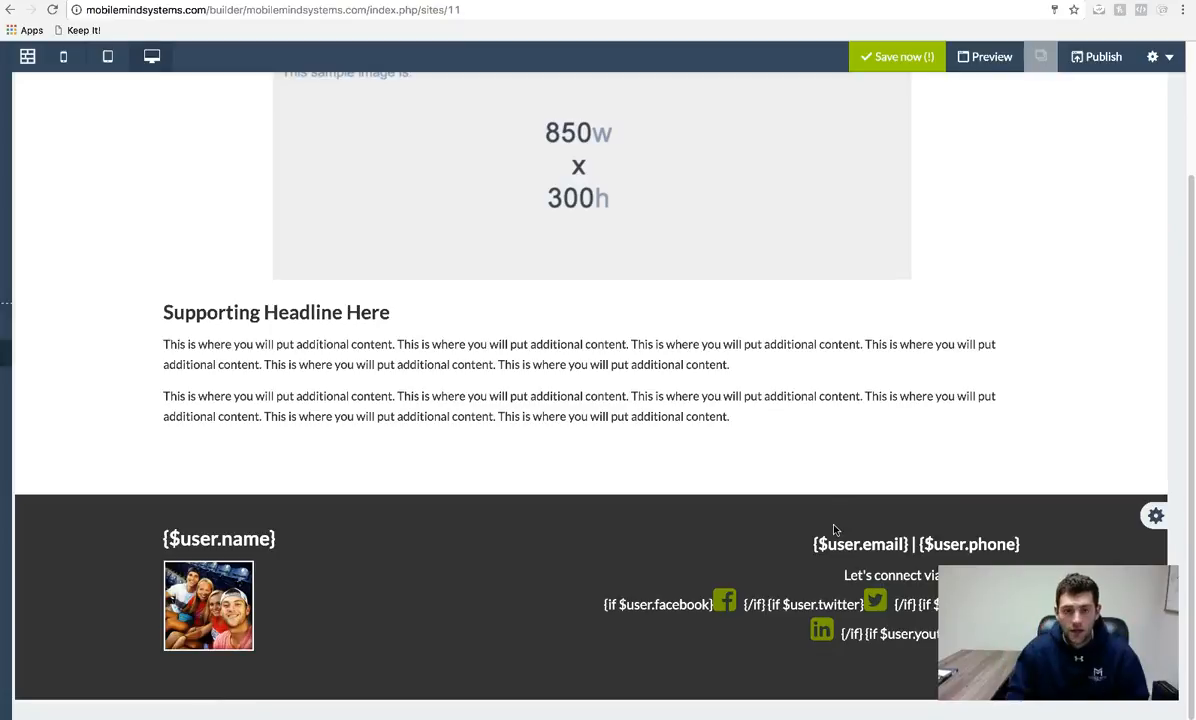
{"action": "scroll", "coordinate": [833, 529], "scroll_direction": "up", "scroll_amount": 3}
- From the sample image's Image tab, upload a JPG photo from Downloads to the image library
{"action": "left_click", "coordinate": [783, 355]}
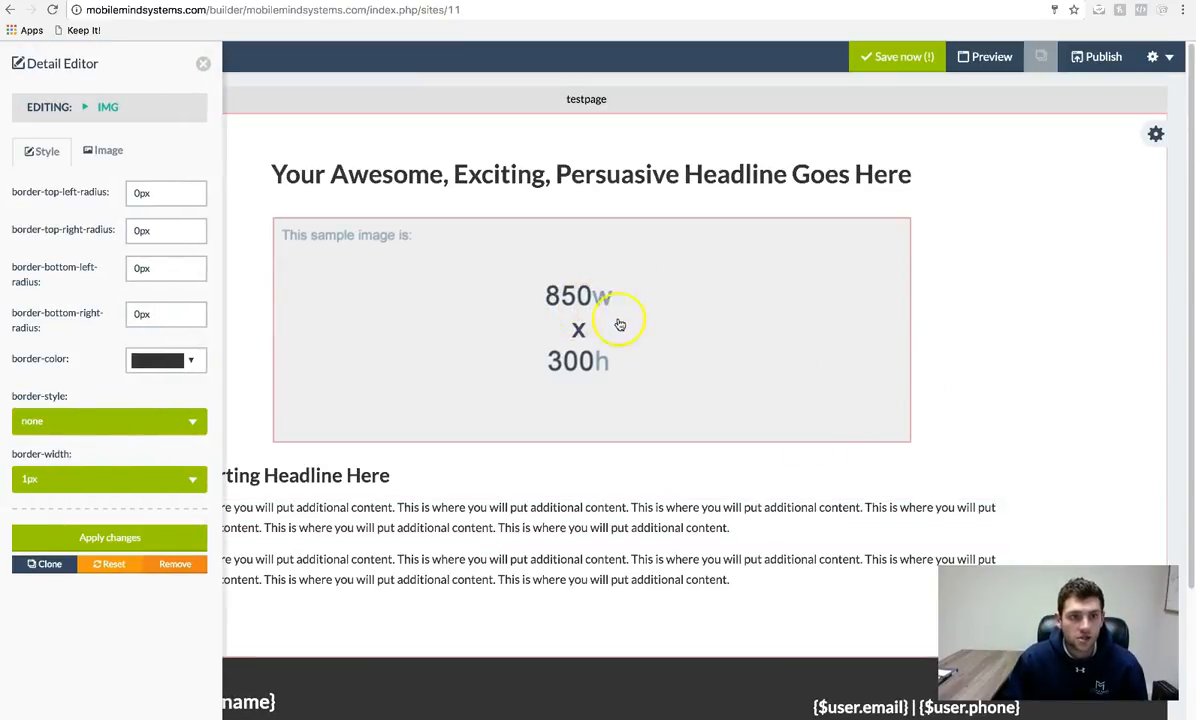
{"action": "left_click", "coordinate": [88, 195]}
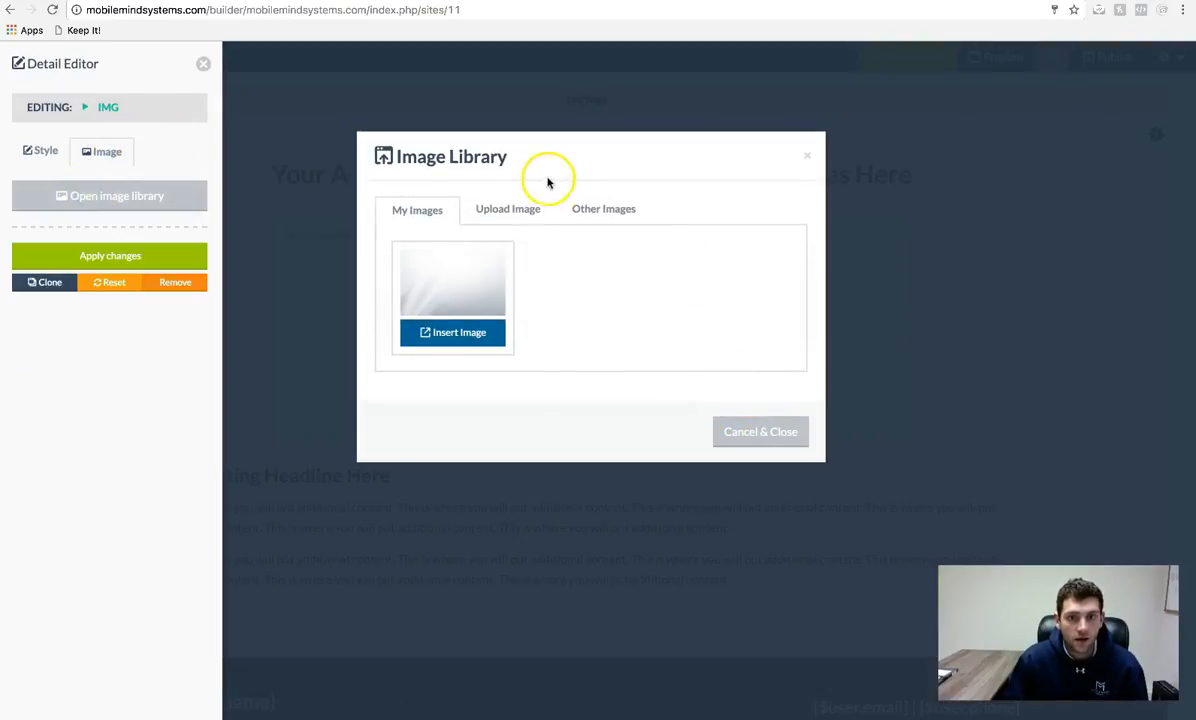
{"action": "left_click", "coordinate": [501, 212]}
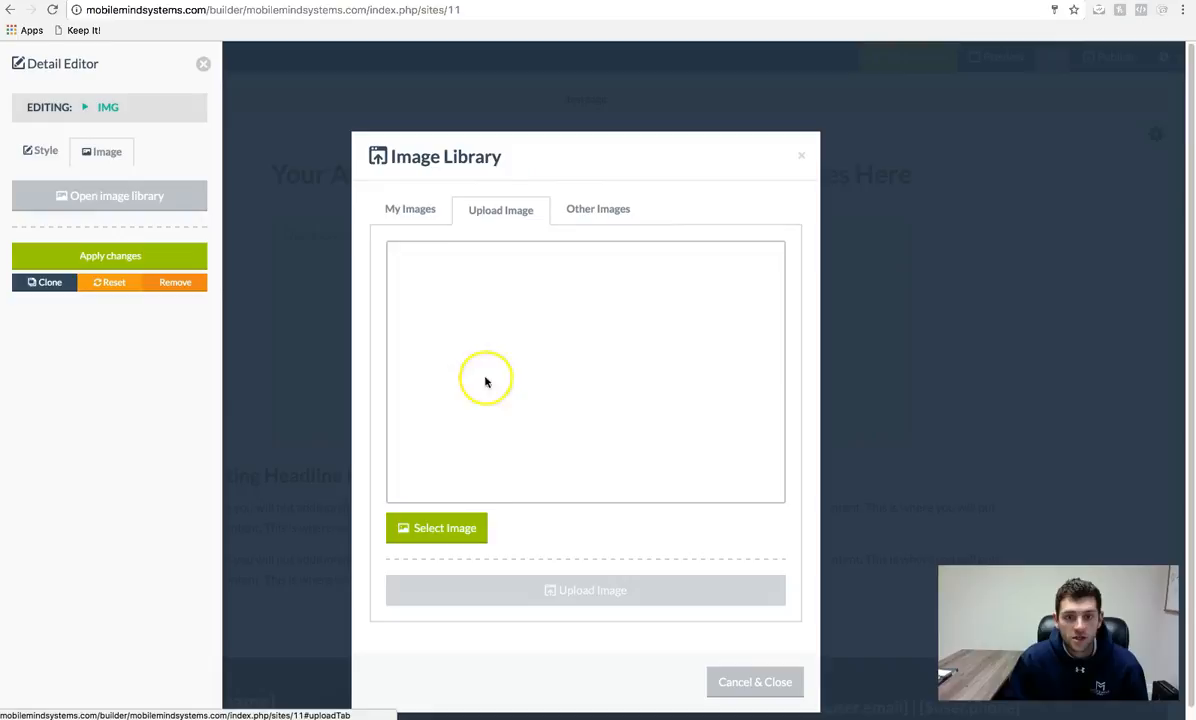
{"action": "left_click", "coordinate": [420, 209]}
{"action": "left_click", "coordinate": [486, 210]}
{"action": "left_click", "coordinate": [454, 528]}
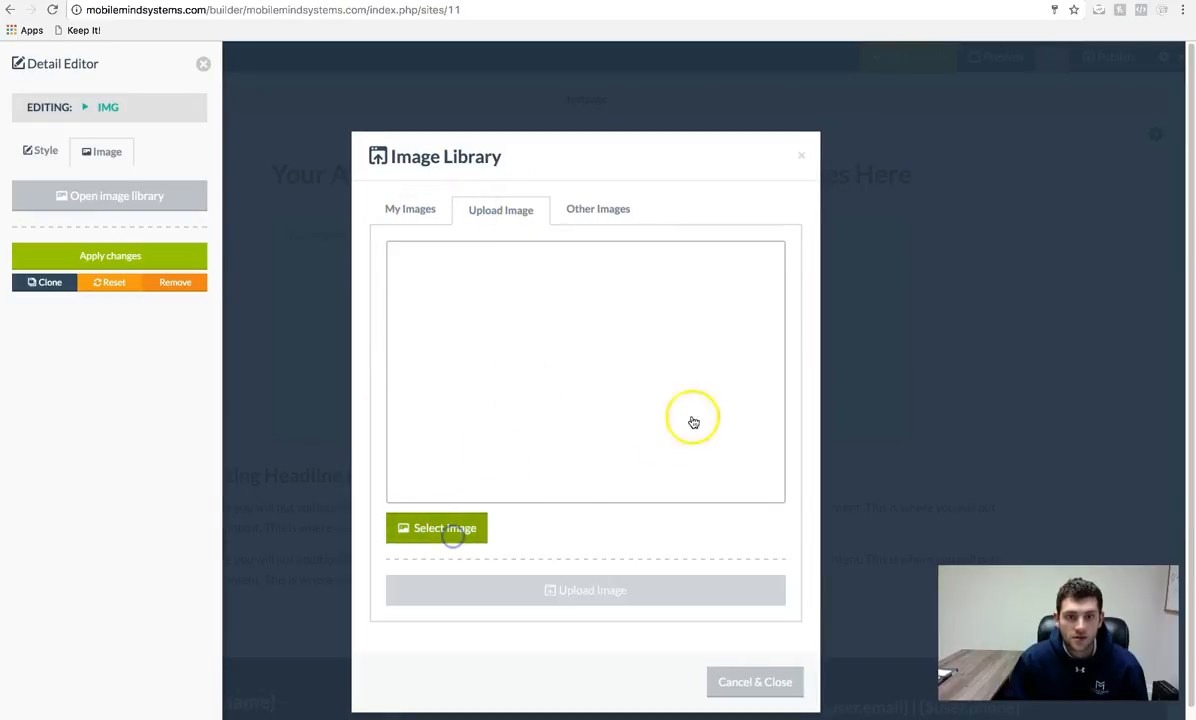
{"action": "double_click", "coordinate": [606, 105]}
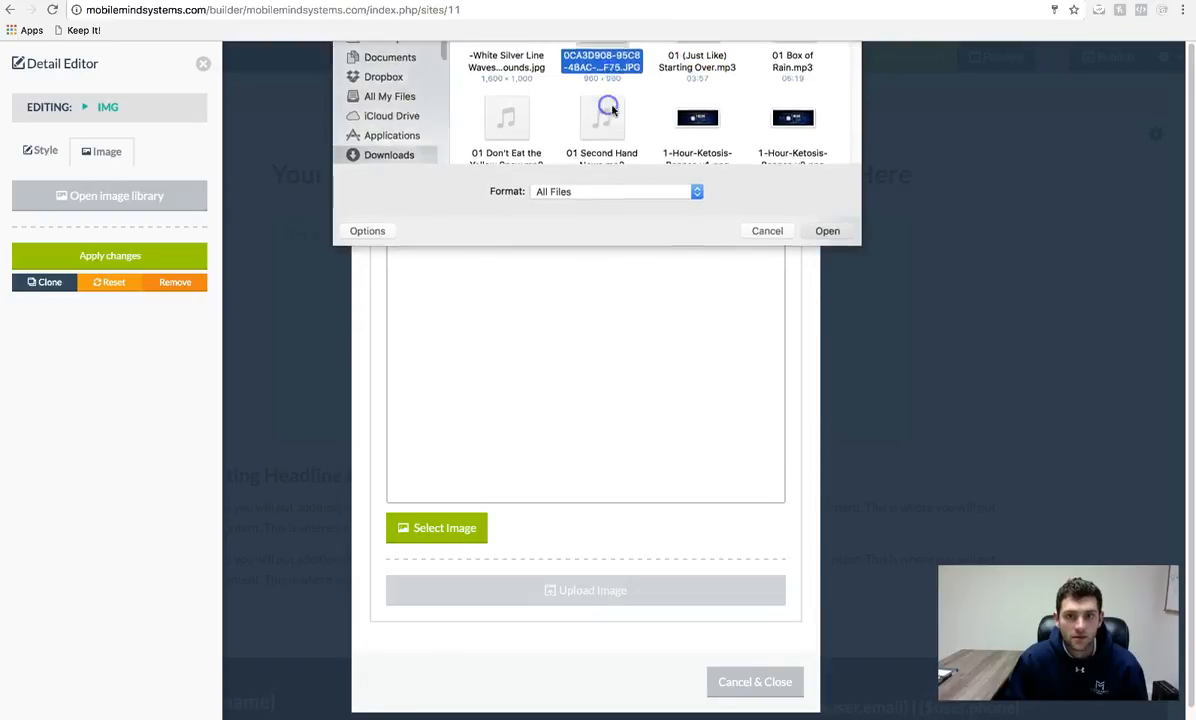
{"action": "left_click", "coordinate": [586, 580]}
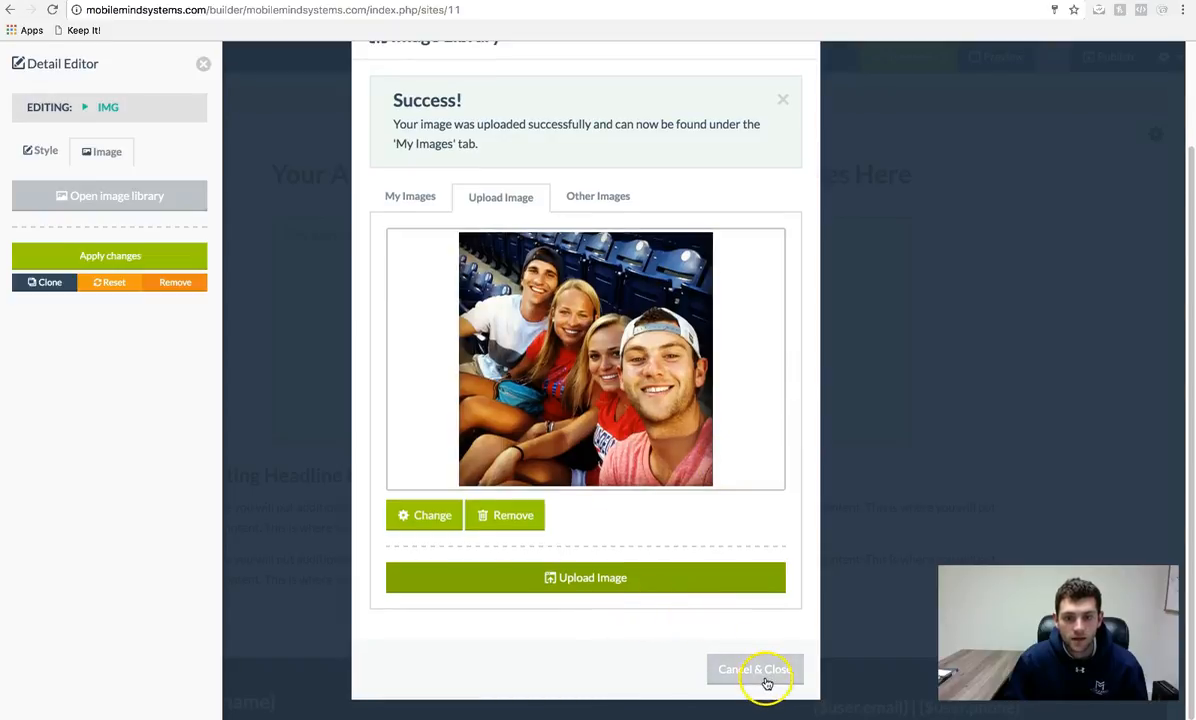
{"action": "left_click", "coordinate": [411, 206]}
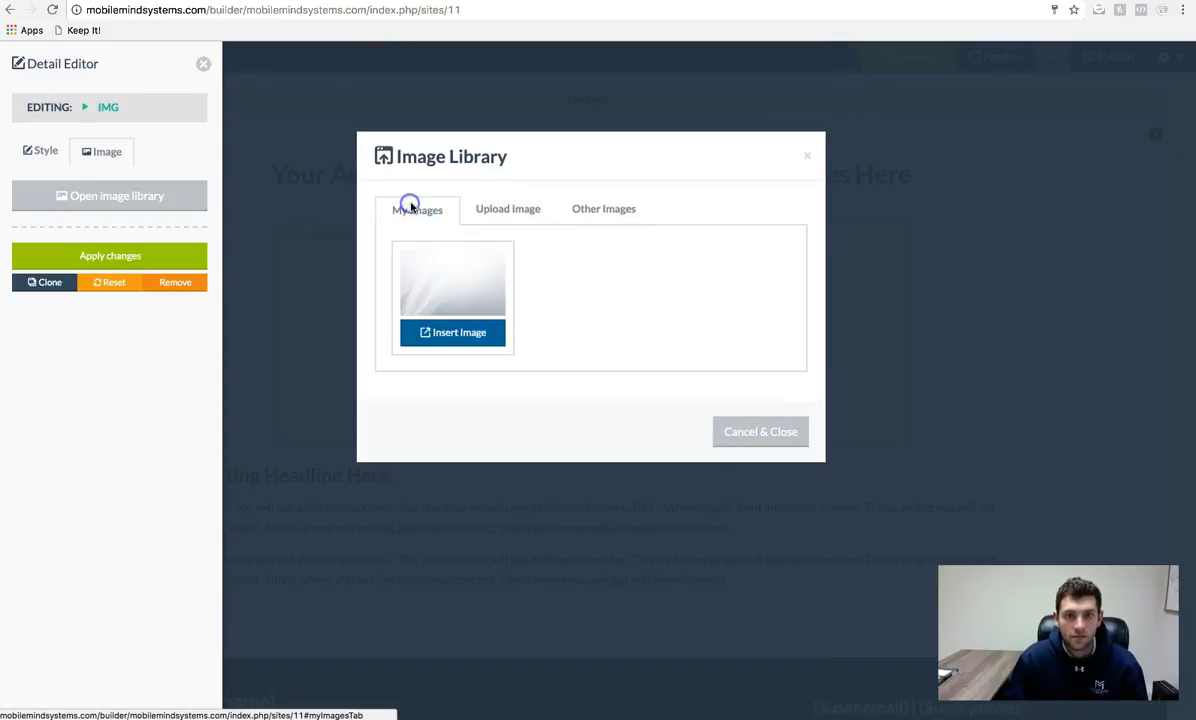
{"action": "left_click", "coordinate": [541, 209]}
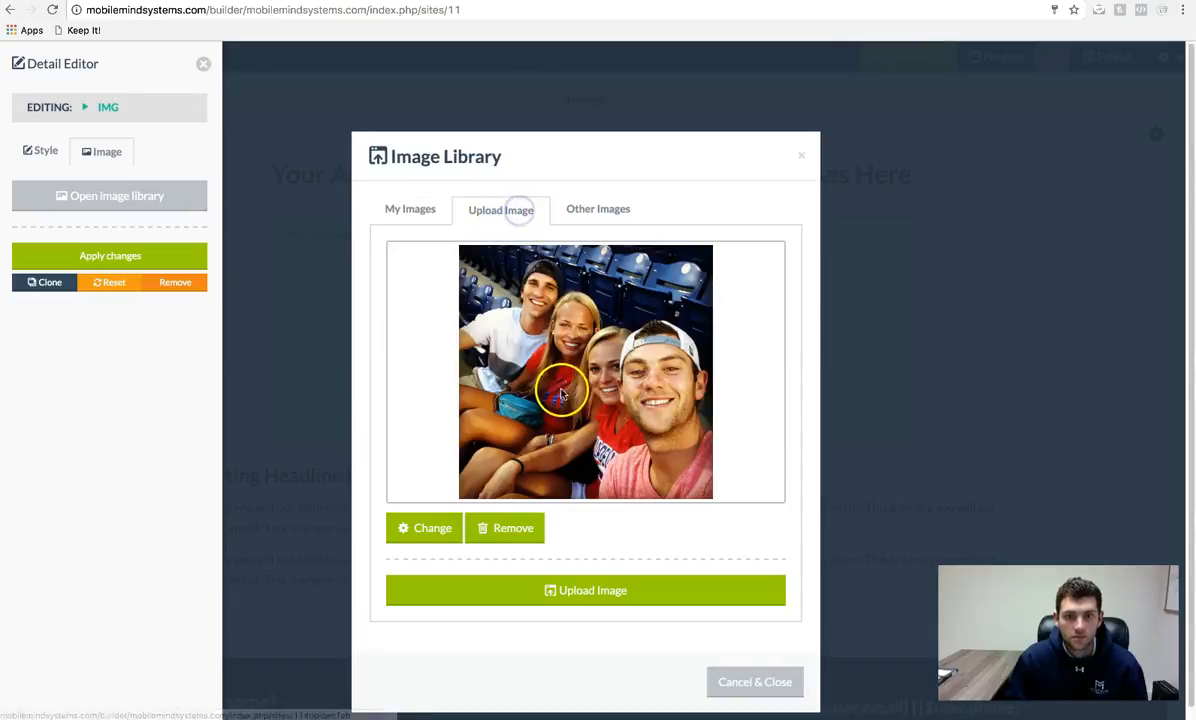
{"action": "left_click", "coordinate": [630, 600]}
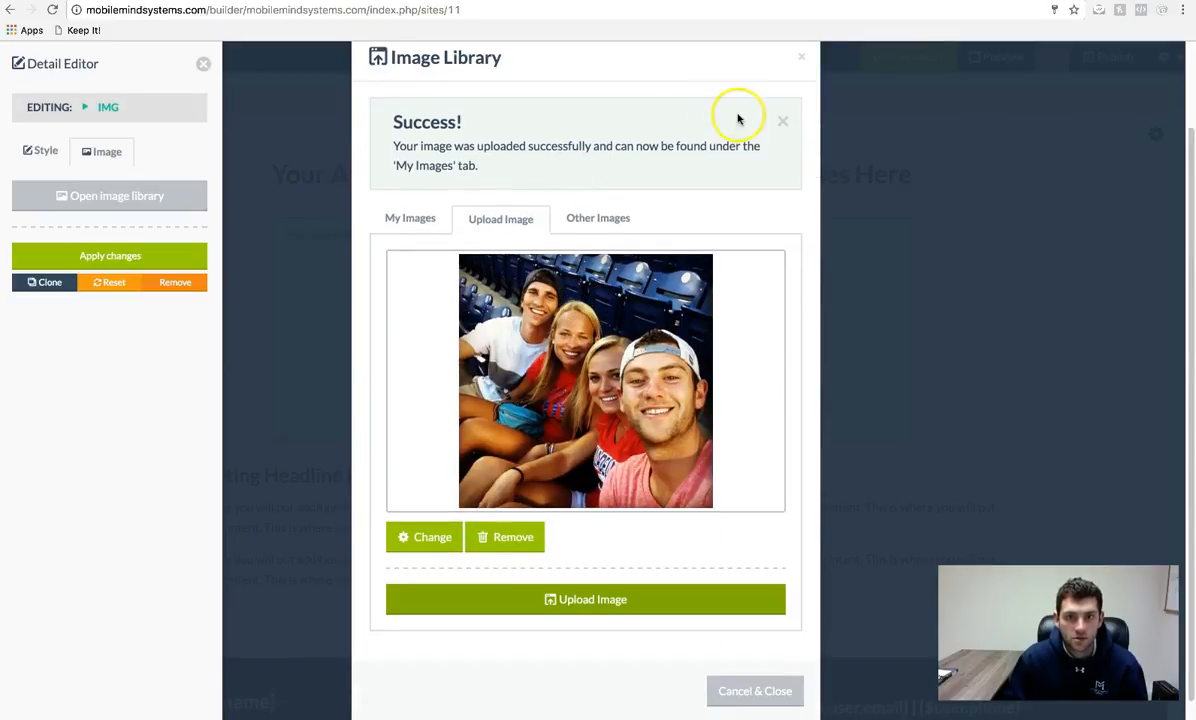
{"action": "left_click", "coordinate": [412, 219]}
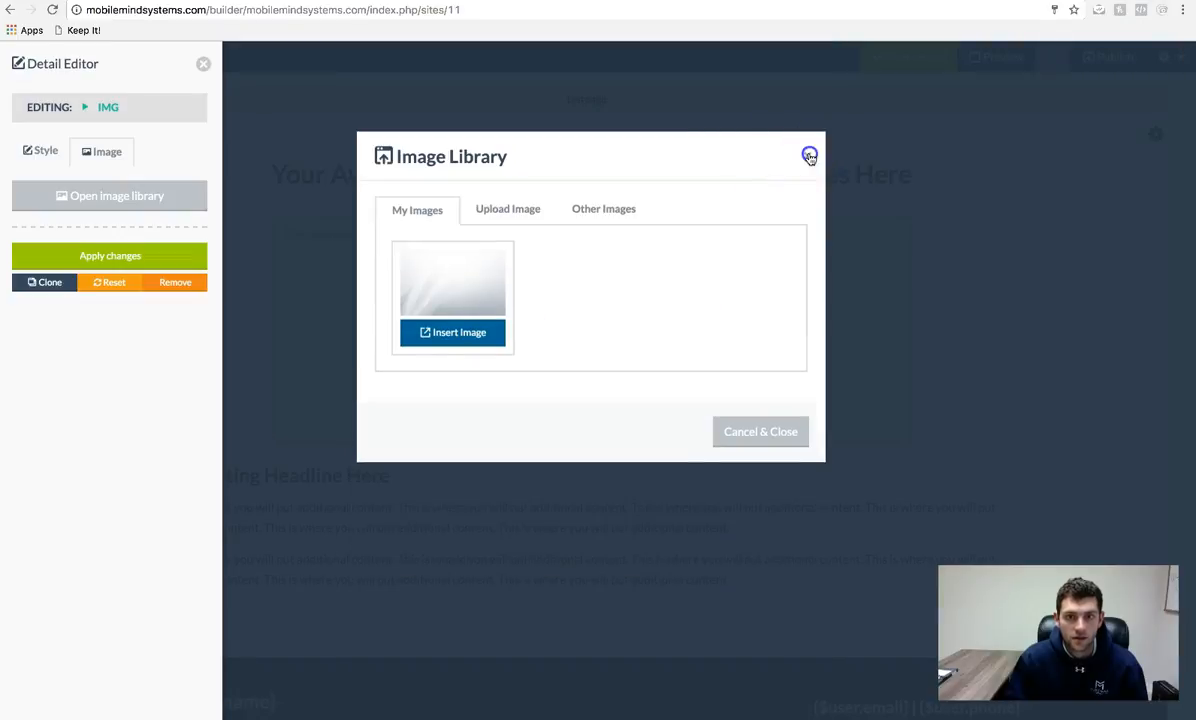
{"action": "left_click", "coordinate": [809, 155]}
- Reselect the sample image and reopen the image library's upload view, clearing the previously chosen photo
{"action": "left_click", "coordinate": [630, 331]}
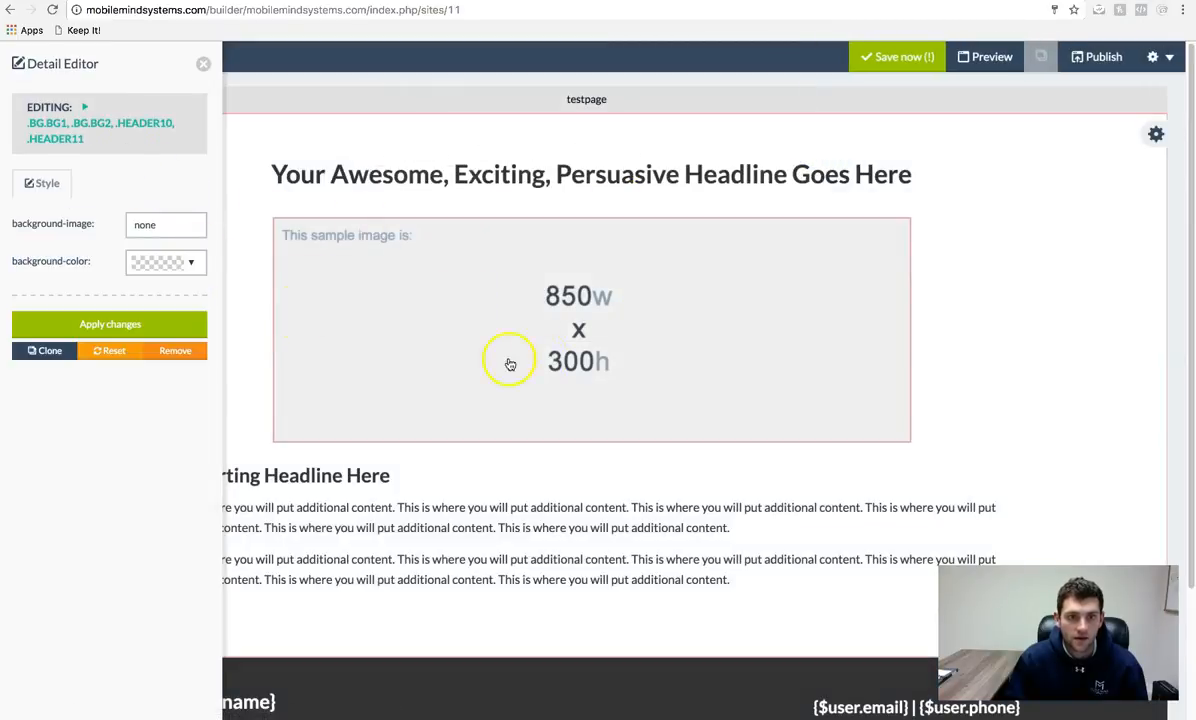
{"action": "left_click", "coordinate": [550, 353]}
{"action": "left_click", "coordinate": [106, 150]}
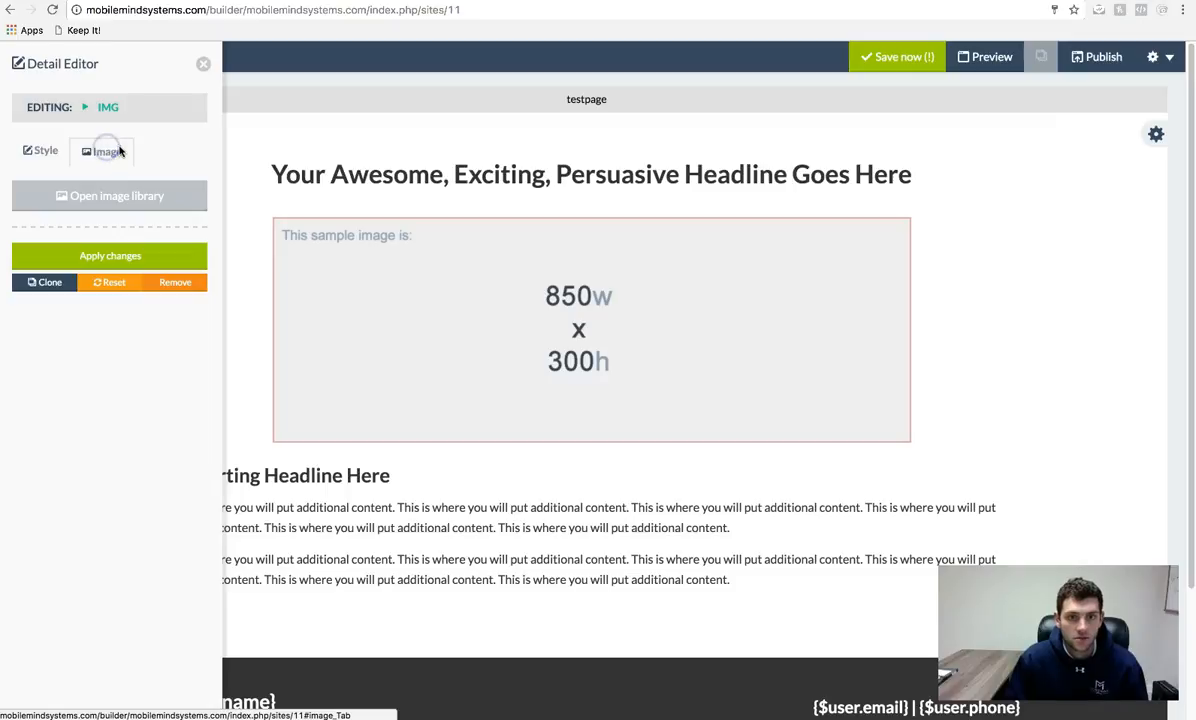
{"action": "left_click", "coordinate": [105, 199]}
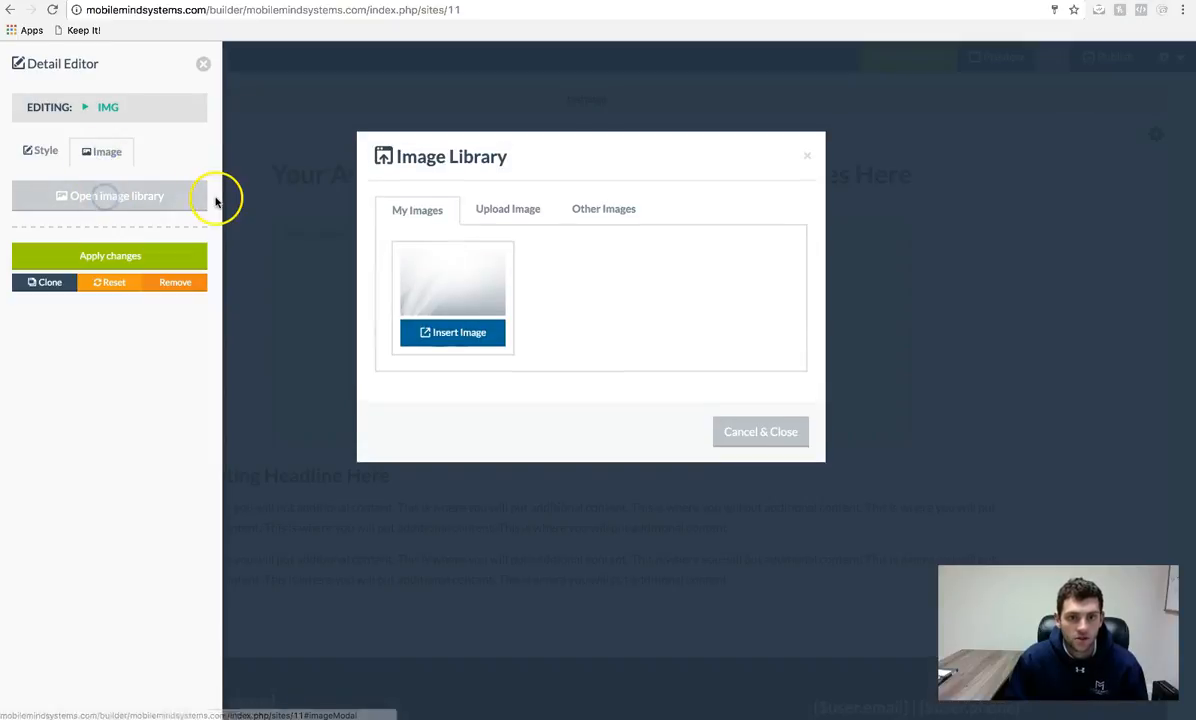
{"action": "left_click", "coordinate": [522, 210]}
{"action": "left_click", "coordinate": [596, 210]}
{"action": "left_click", "coordinate": [503, 213]}
{"action": "left_click", "coordinate": [594, 208]}
{"action": "left_click", "coordinate": [490, 207]}
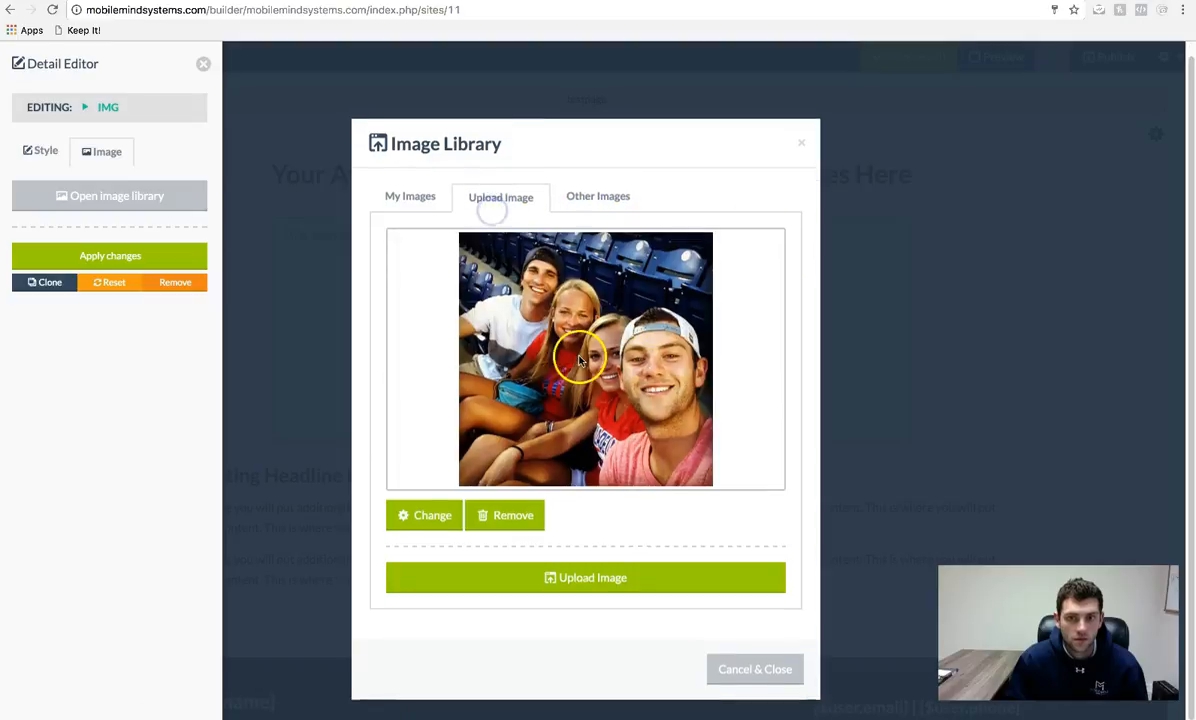
{"action": "left_click", "coordinate": [579, 360]}
{"action": "left_click", "coordinate": [764, 310]}
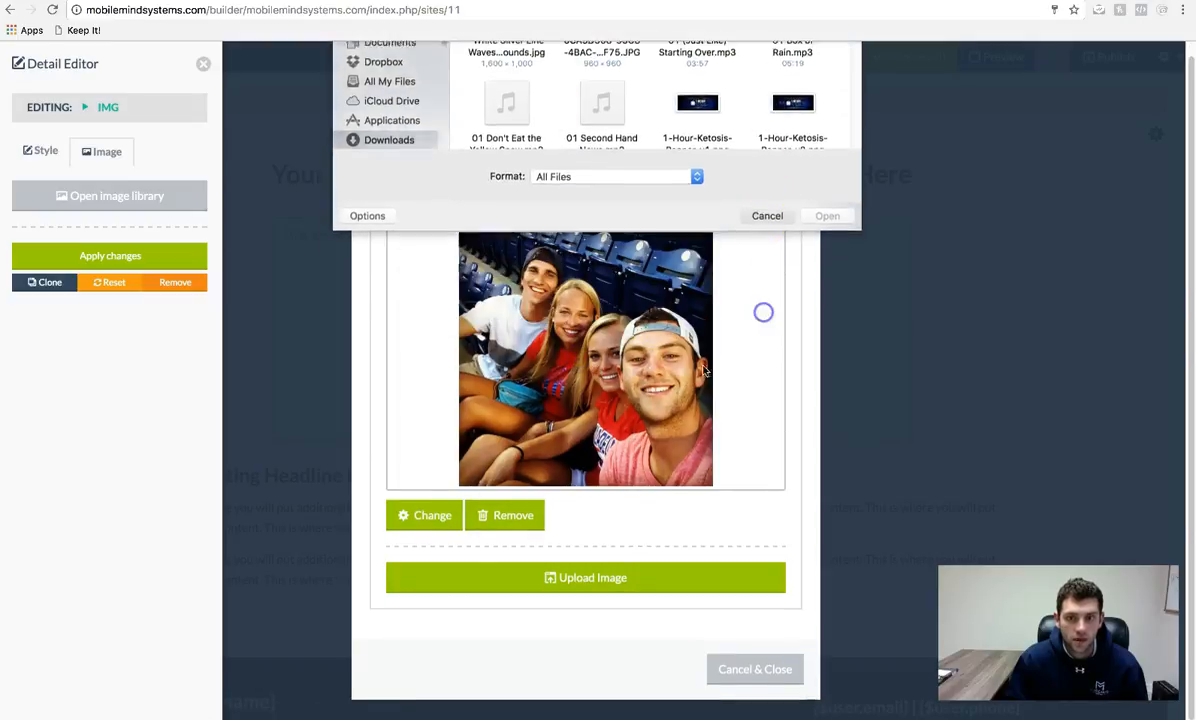
{"action": "left_click", "coordinate": [420, 516]}
- Search files for 'rsz', upload the 2014 group photo, and view it in My Images
{"action": "left_click", "coordinate": [388, 196]}
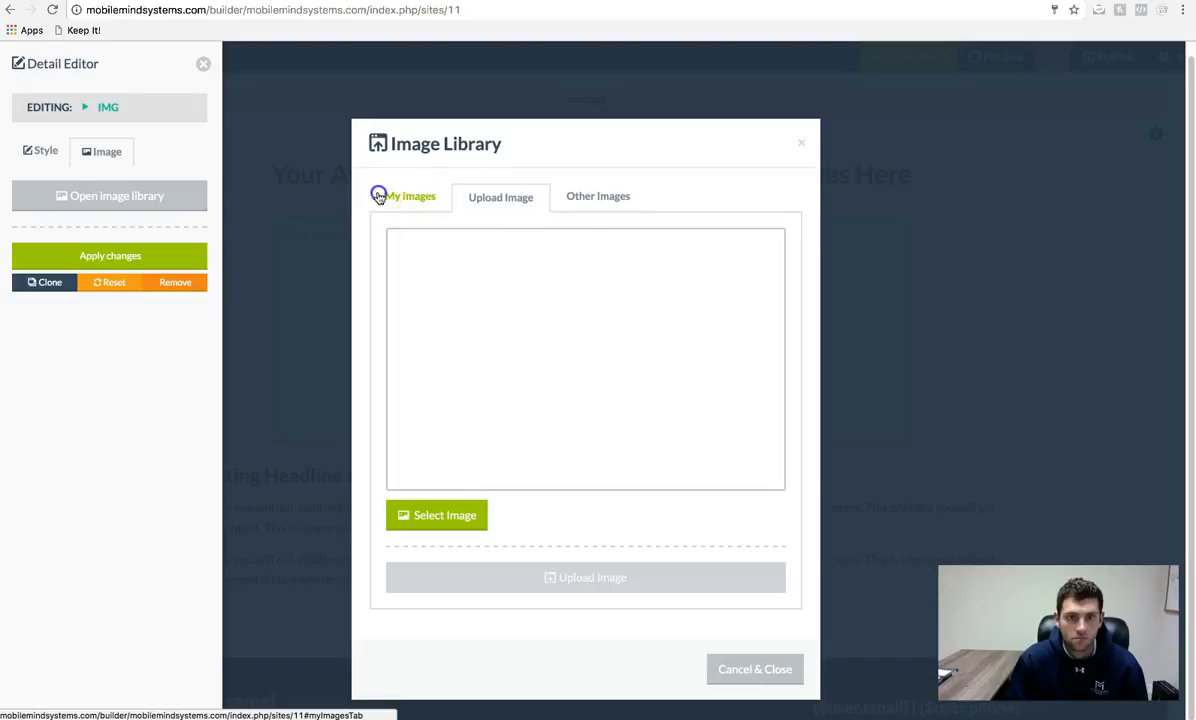
{"action": "left_click", "coordinate": [493, 212]}
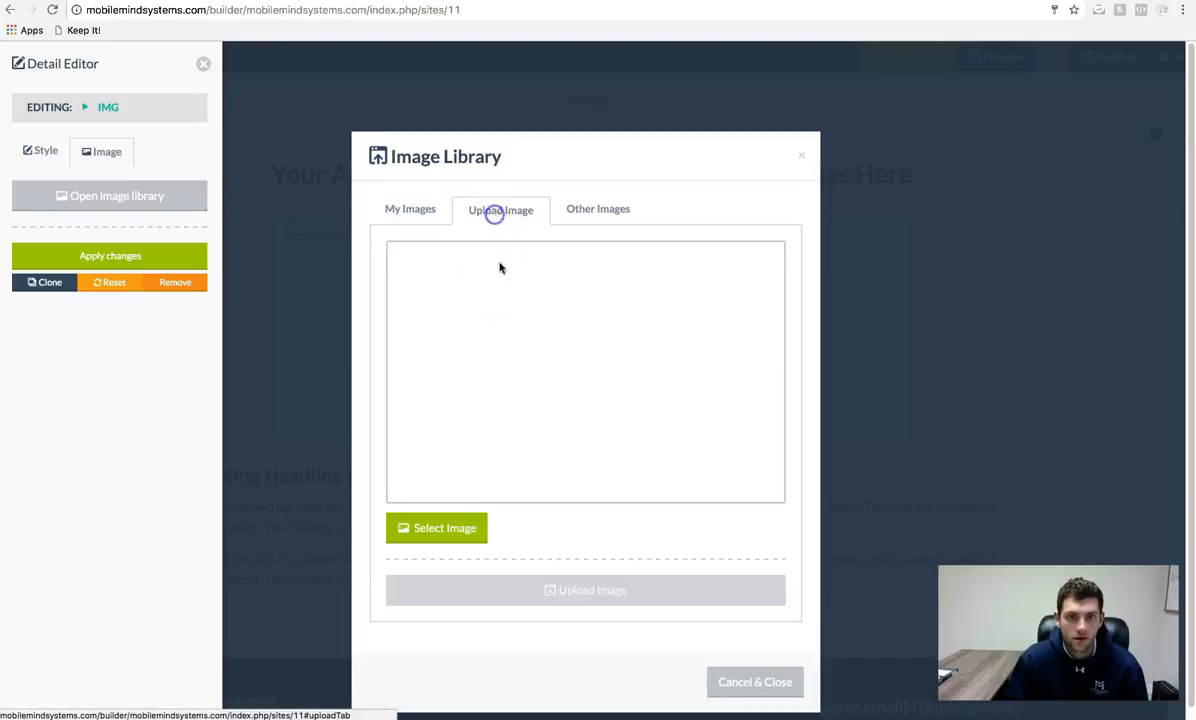
{"action": "left_click", "coordinate": [448, 528]}
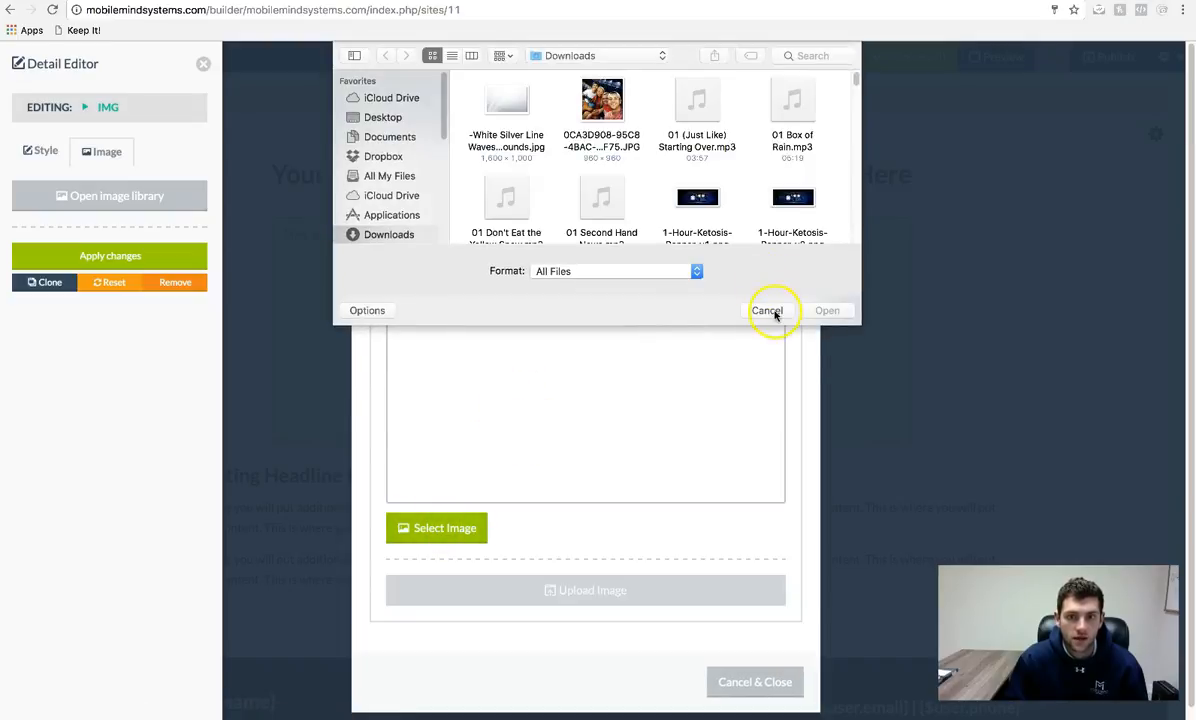
{"action": "left_click", "coordinate": [802, 56]}
{"action": "type", "text": "rsz"}
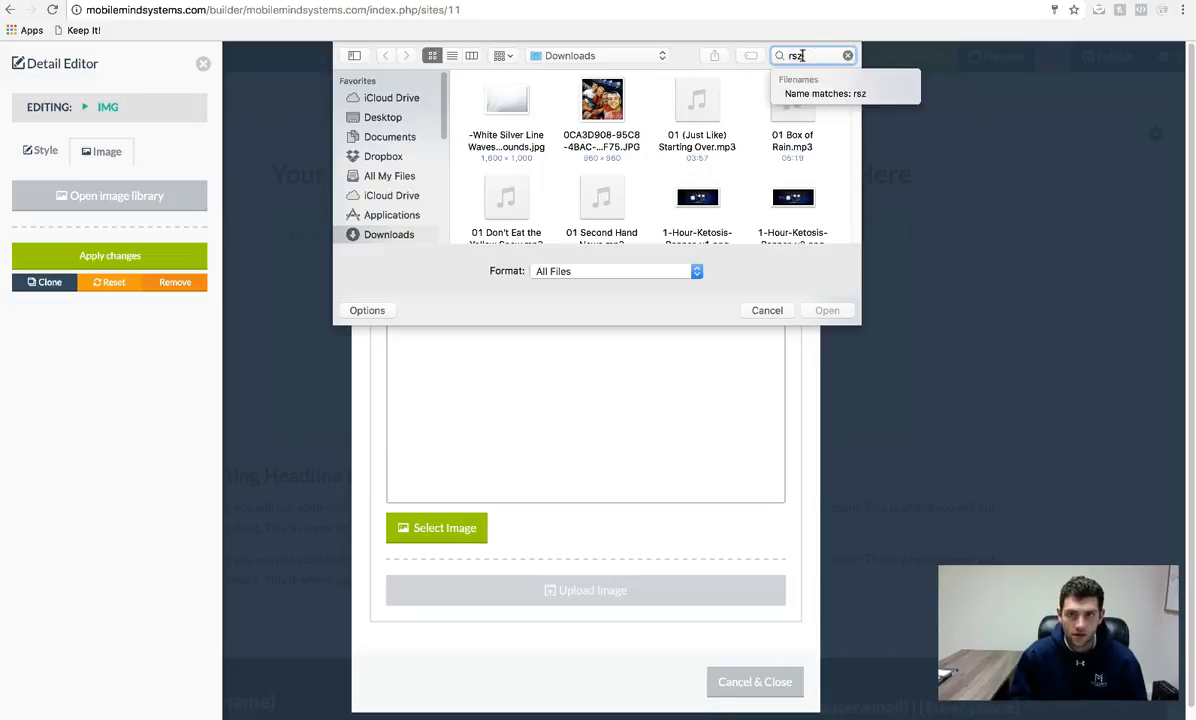
{"action": "key", "text": "Return"}
{"action": "scroll", "coordinate": [587, 165], "scroll_direction": "down", "scroll_amount": 2}
{"action": "scroll", "coordinate": [587, 165], "scroll_direction": "down", "scroll_amount": 6}
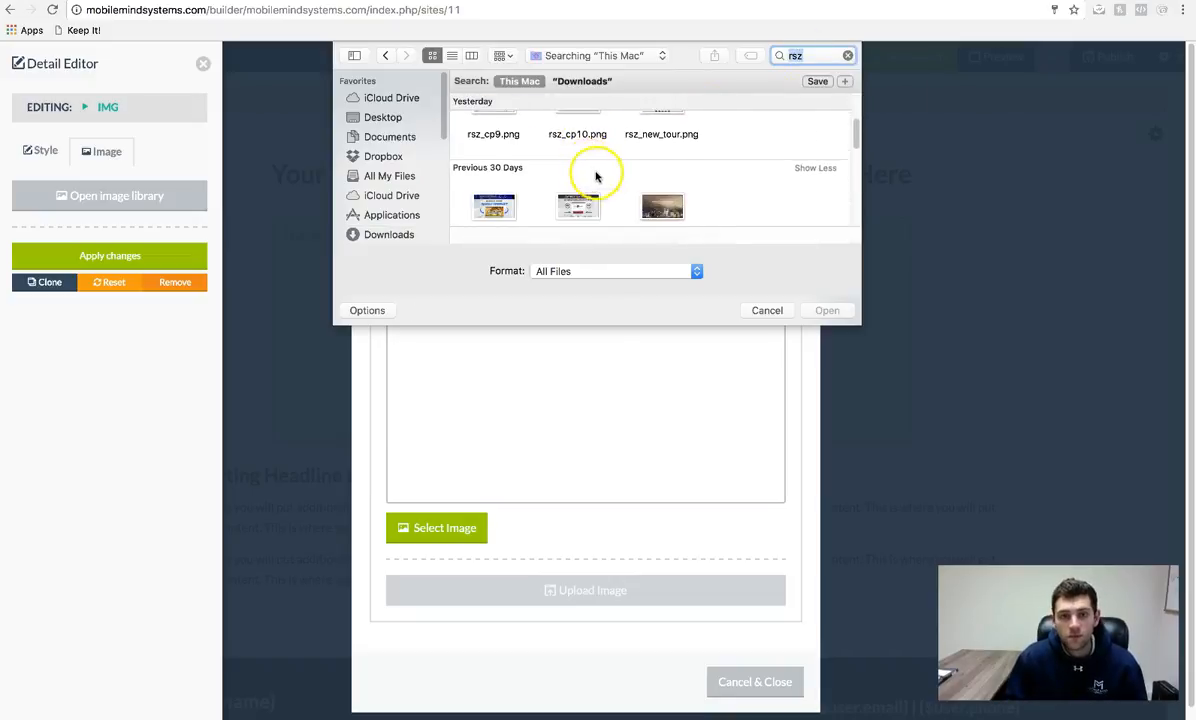
{"action": "scroll", "coordinate": [650, 200], "scroll_direction": "down", "scroll_amount": 2}
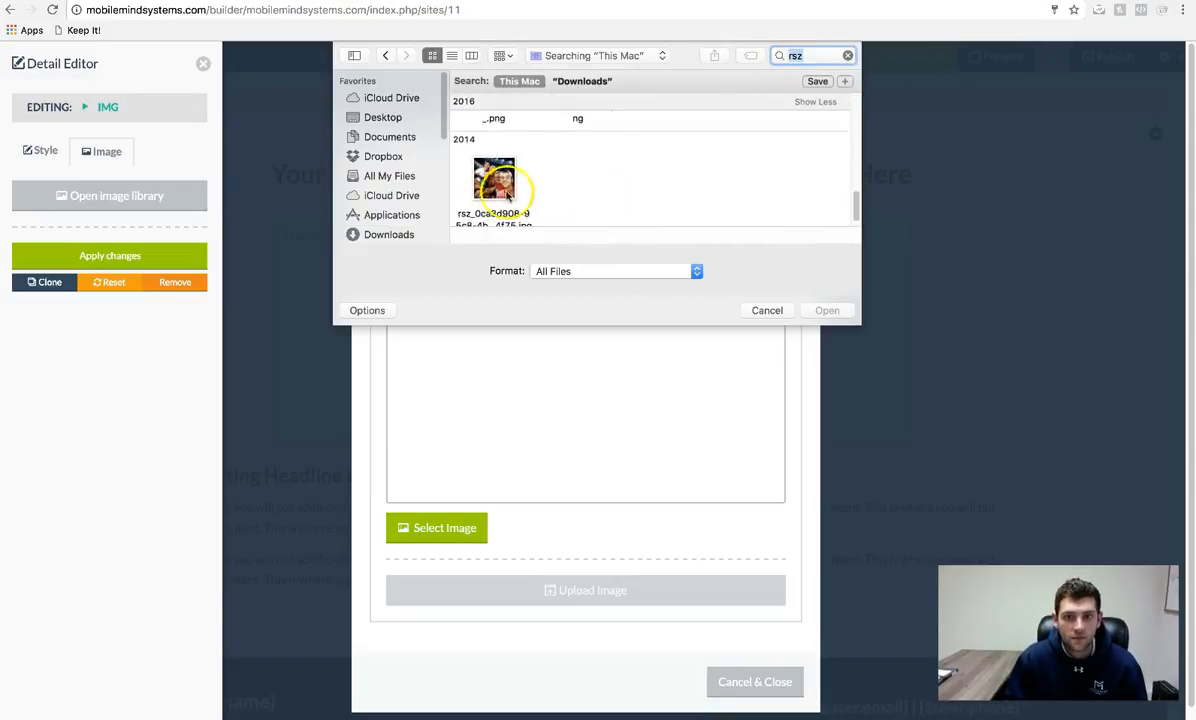
{"action": "double_click", "coordinate": [494, 200]}
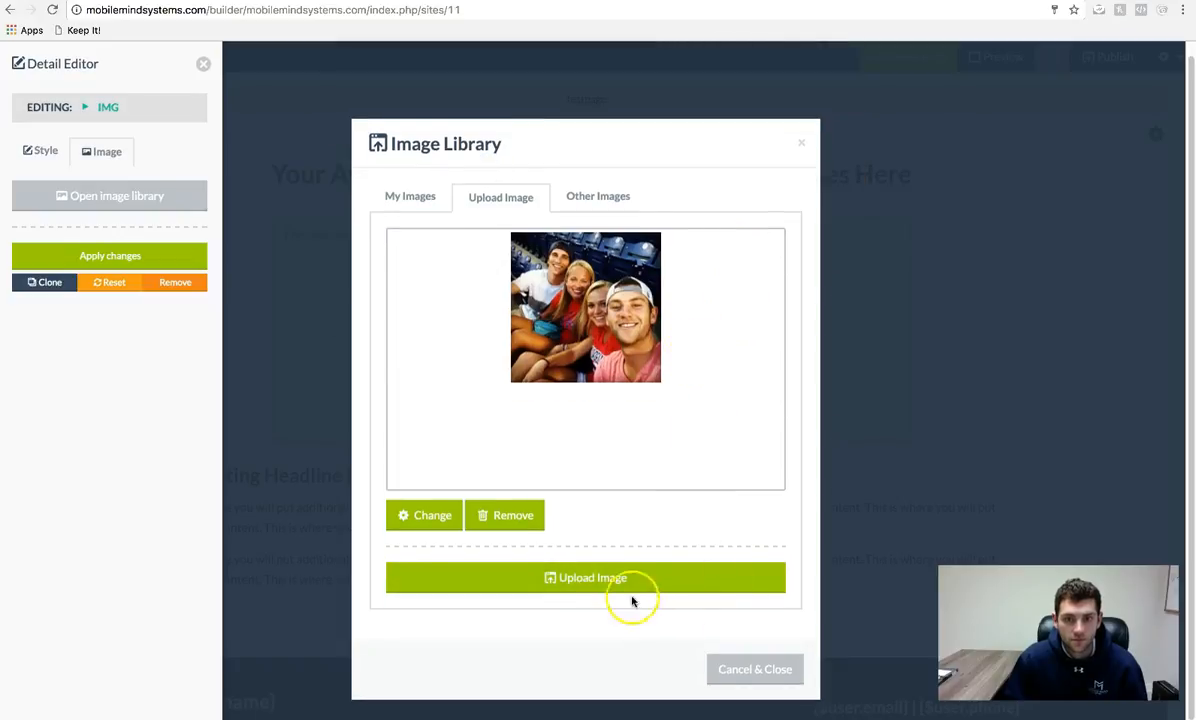
{"action": "left_click", "coordinate": [628, 586]}
{"action": "scroll", "coordinate": [658, 430], "scroll_direction": "down", "scroll_amount": 2}
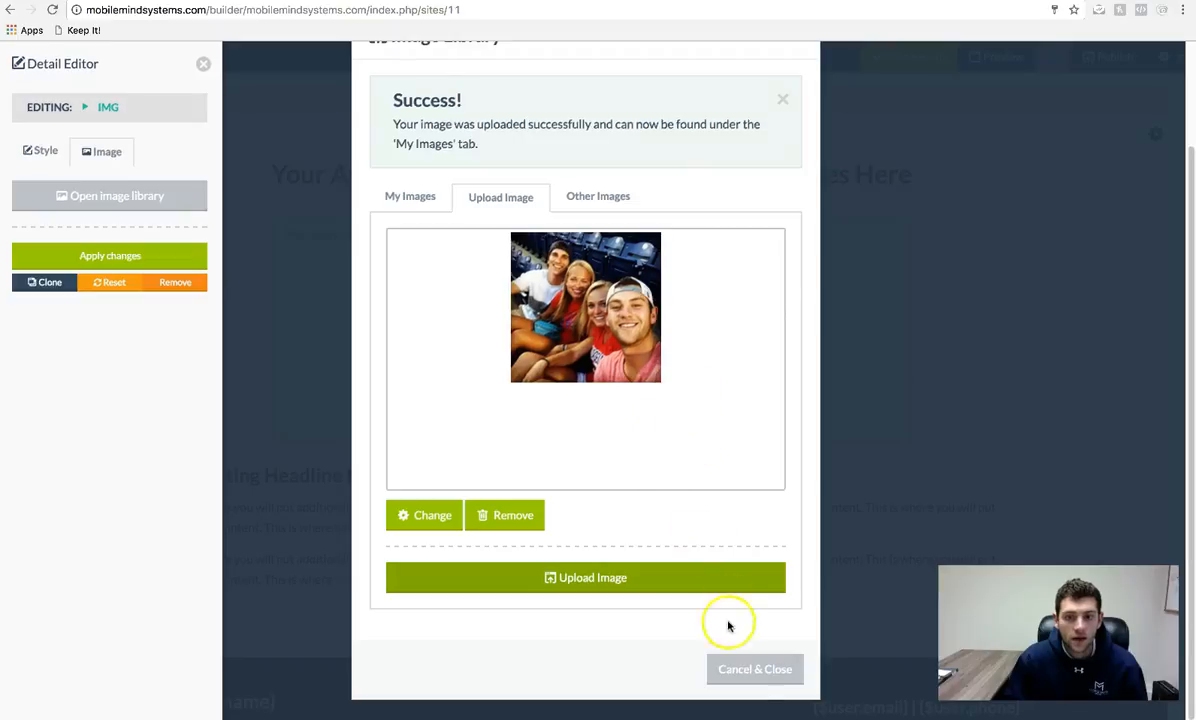
{"action": "left_click", "coordinate": [412, 197]}
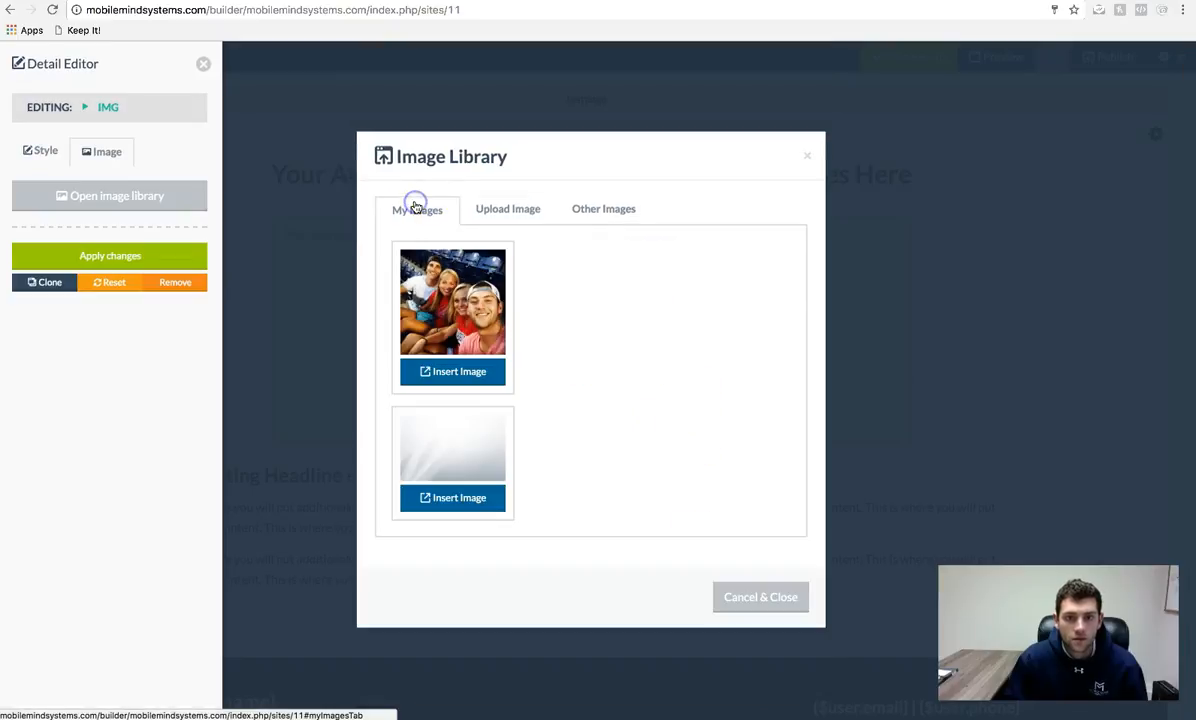
- Insert the group photo in place of the sample and change the headline to 'Headline here!'
{"action": "left_click", "coordinate": [466, 373]}
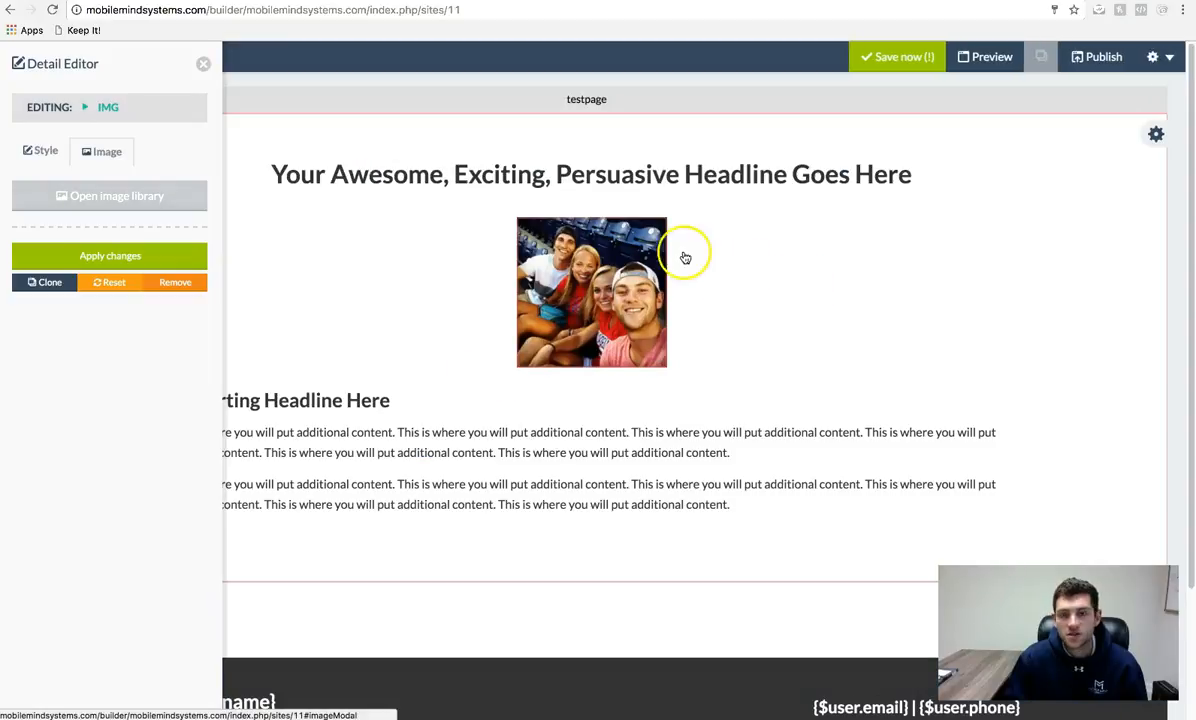
{"action": "left_click", "coordinate": [733, 178]}
{"action": "type", "text": "Headline here!"}
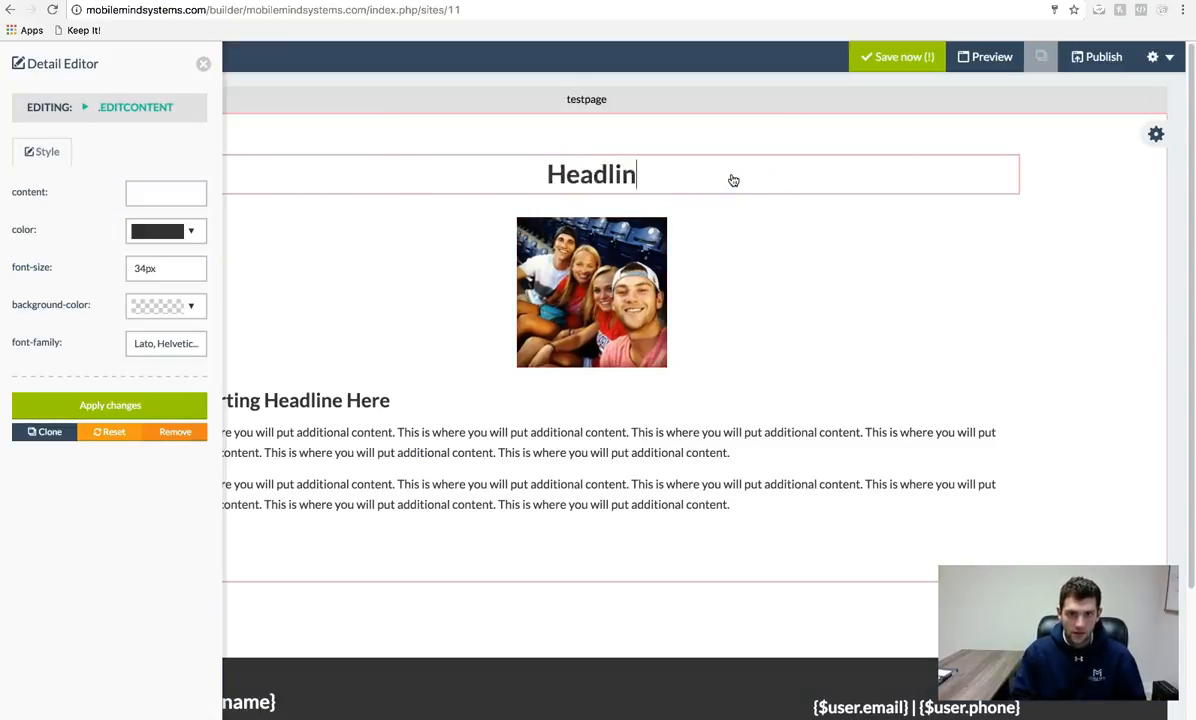
{"action": "left_click", "coordinate": [467, 452]}
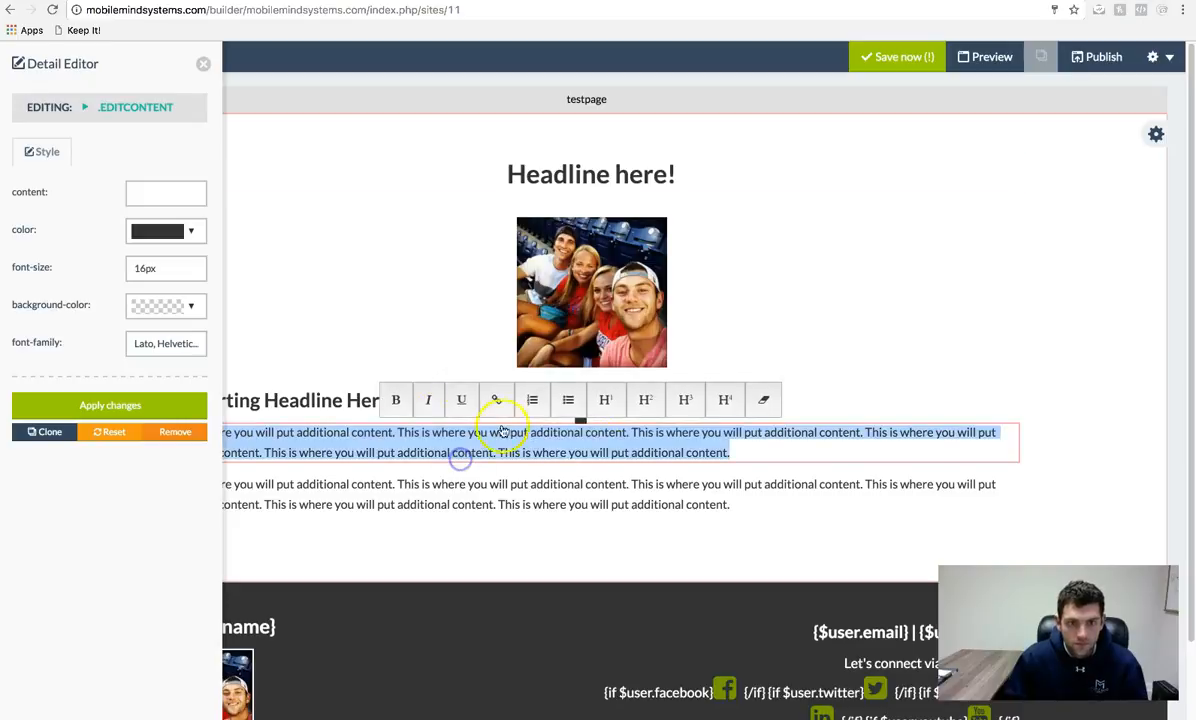
{"action": "left_click", "coordinate": [265, 400]}
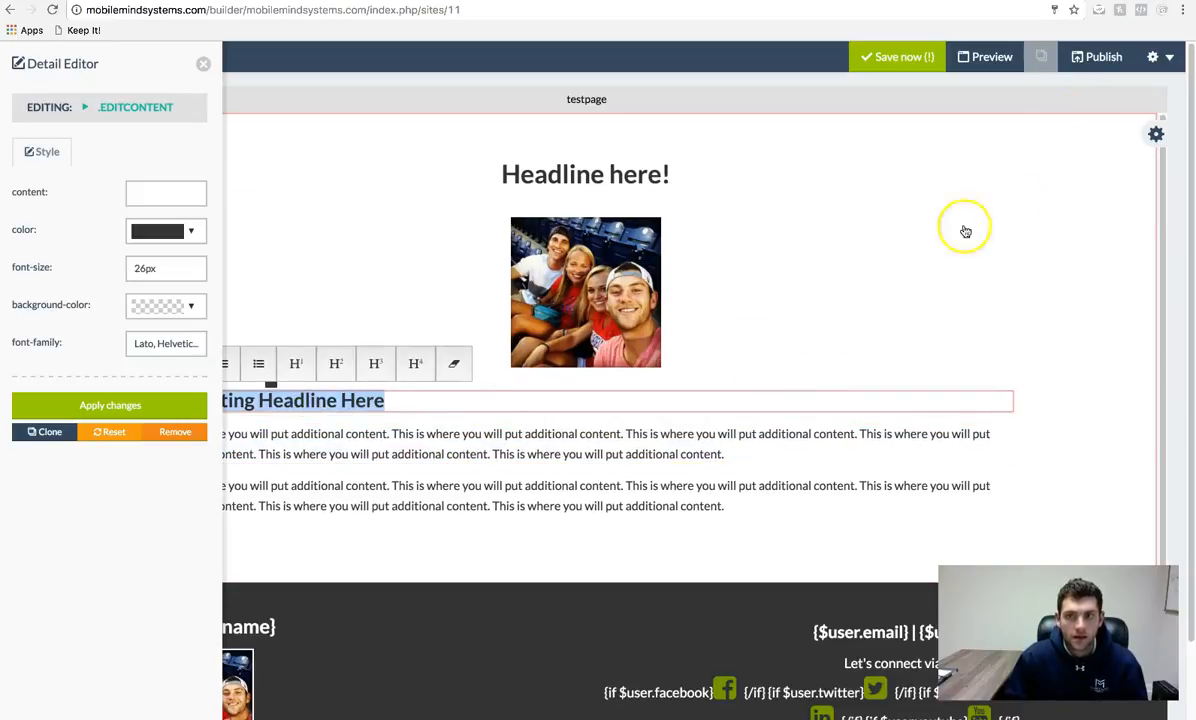
- Save the funnel and close the success dialog
{"action": "left_click", "coordinate": [905, 56]}
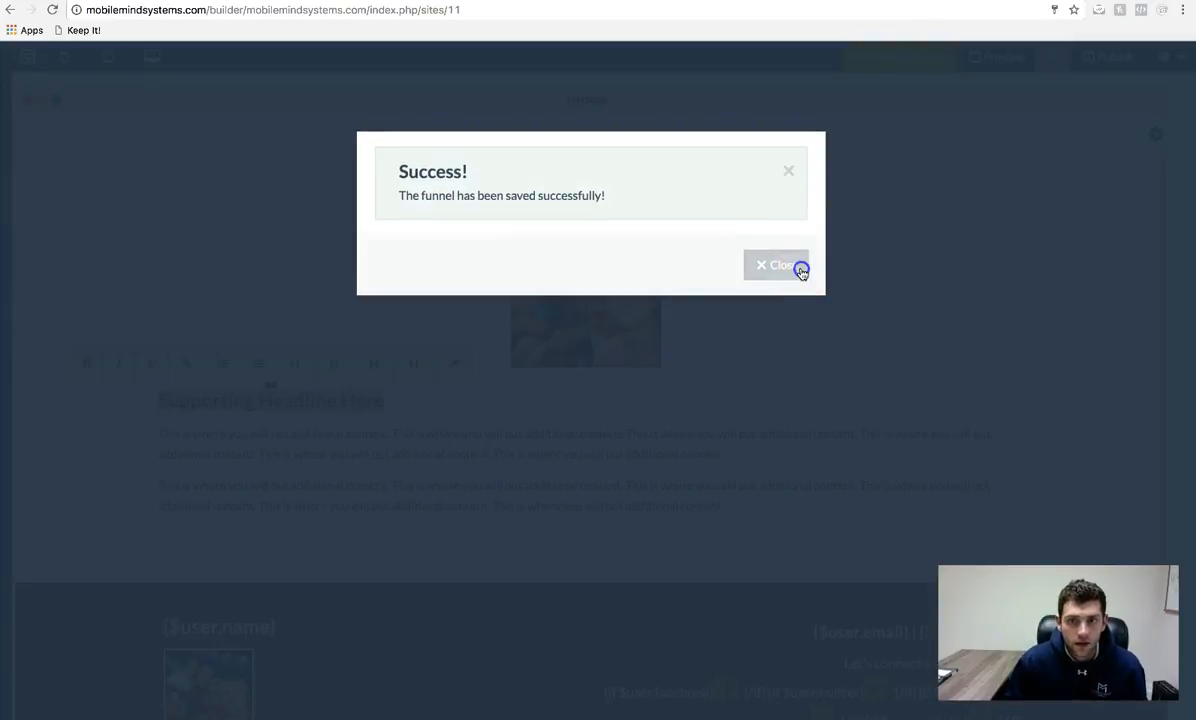
{"action": "left_click", "coordinate": [779, 265]}
{"action": "mouse_move", "coordinate": [21, 339]}
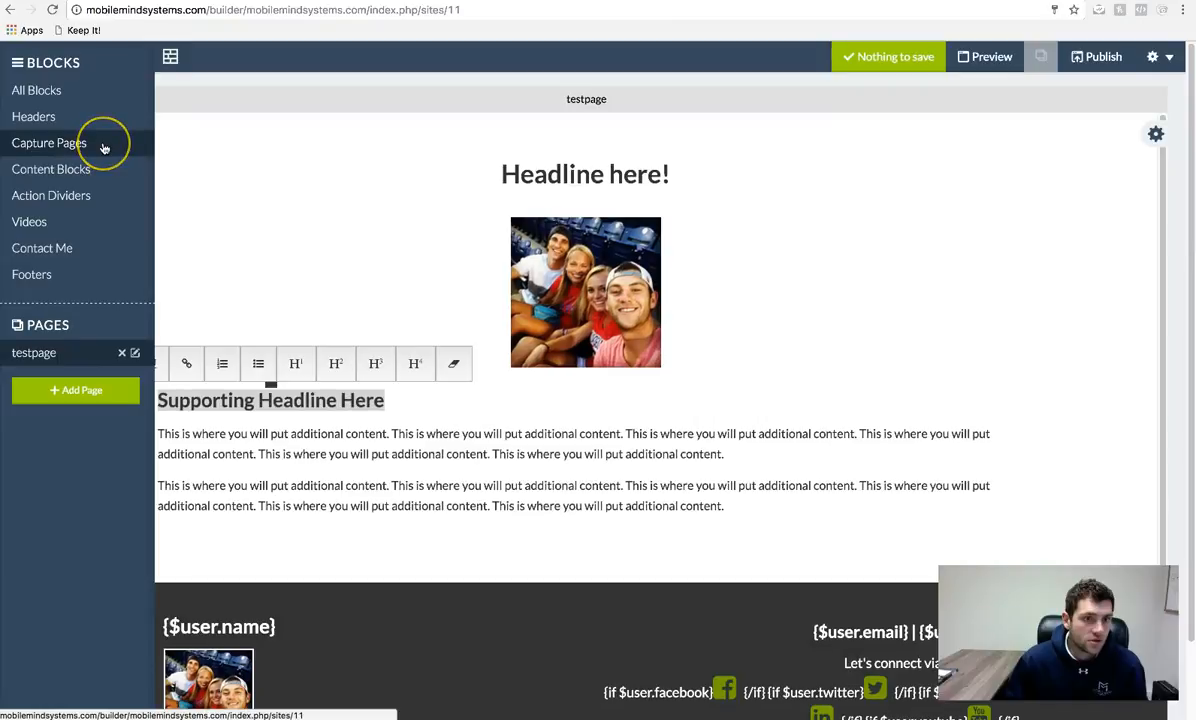
- Add a video opt-in template from Capture Pages at the top of the testpage
{"action": "left_click", "coordinate": [93, 149]}
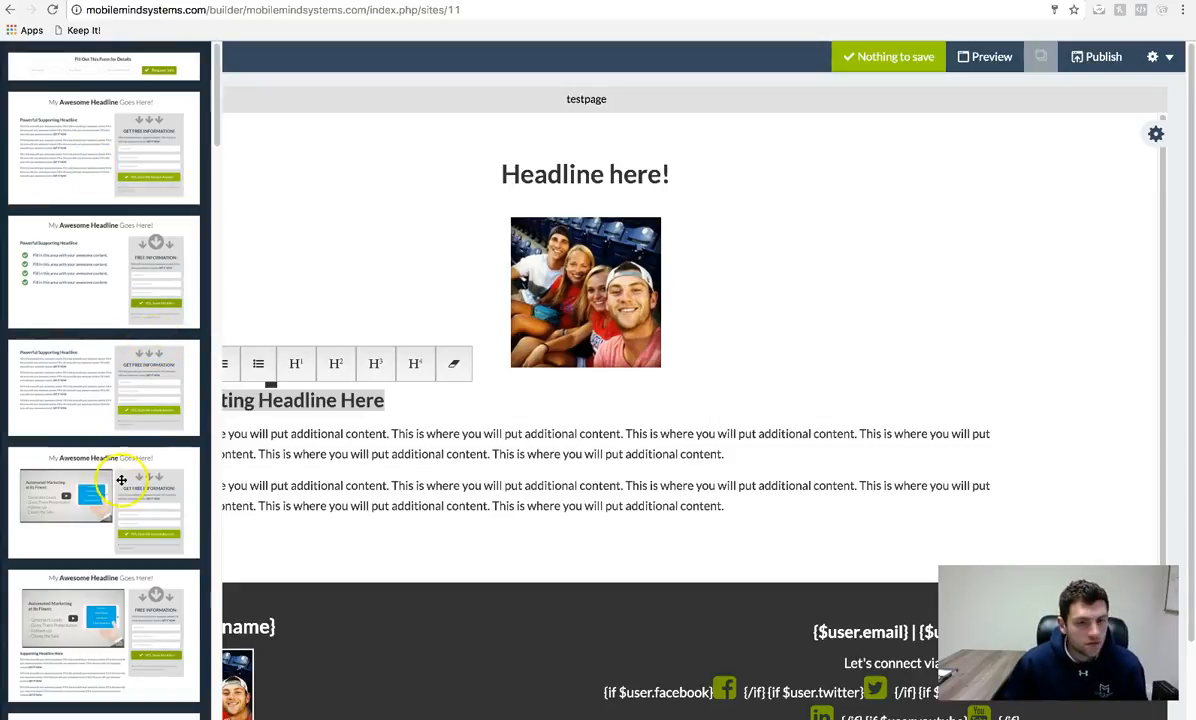
{"action": "scroll", "coordinate": [141, 349], "scroll_direction": "down", "scroll_amount": 5}
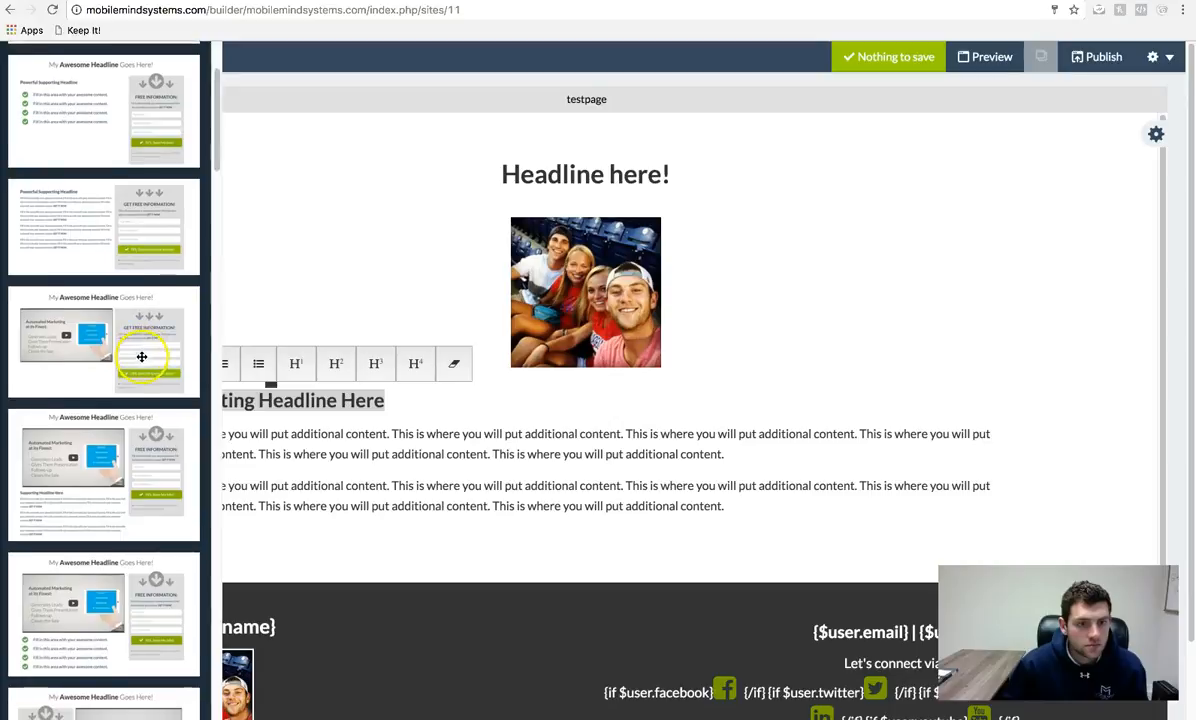
{"action": "scroll", "coordinate": [141, 357], "scroll_direction": "down", "scroll_amount": 5}
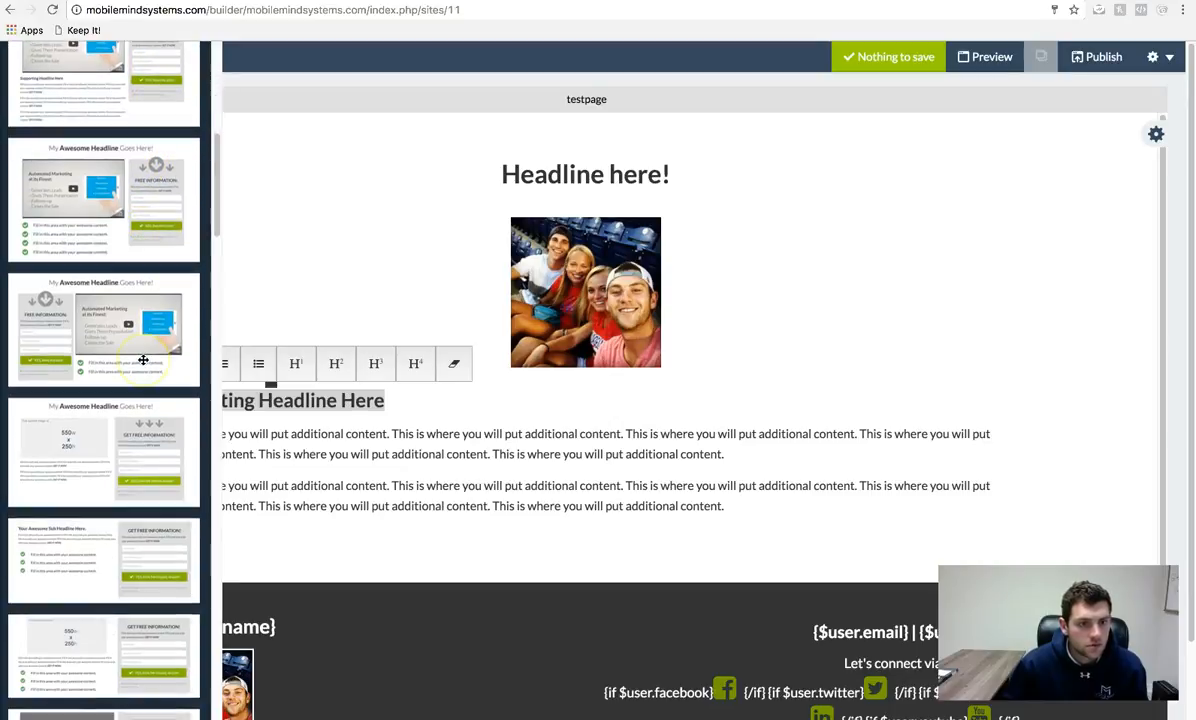
{"action": "left_click_drag", "start_coordinate": [187, 334], "coordinate": [633, 224]}
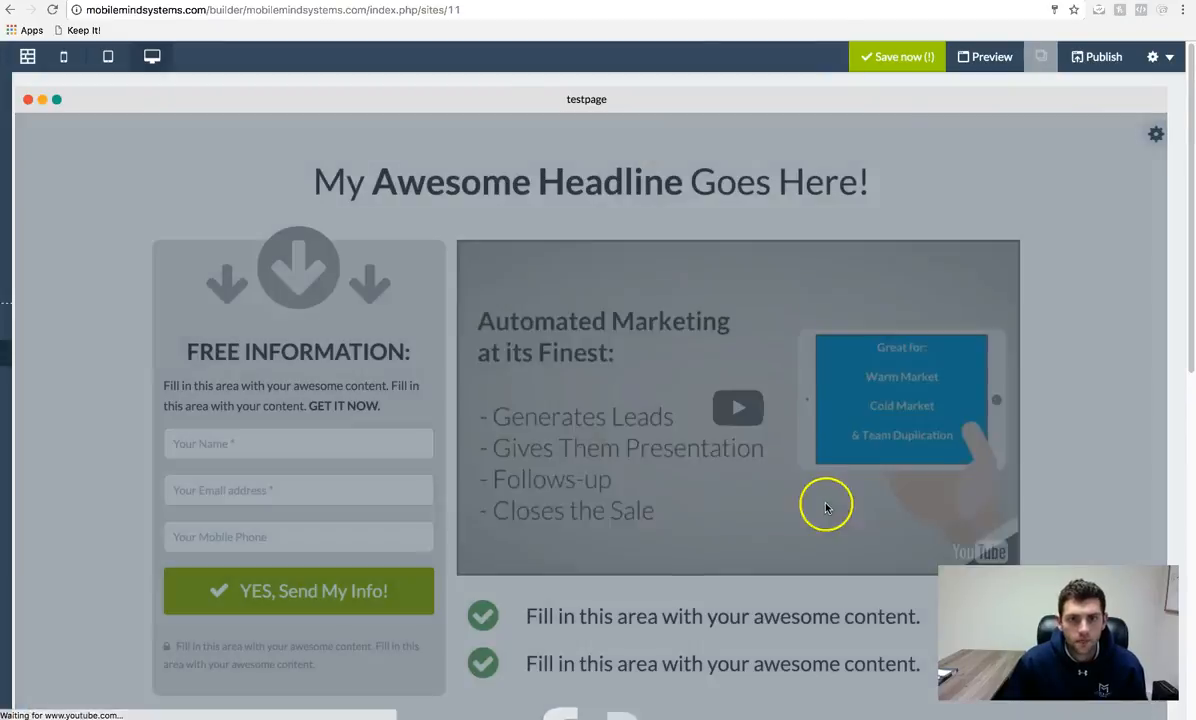
- Delete the old 'Headline here!' photo block and save the funnel
{"action": "scroll", "coordinate": [826, 507], "scroll_direction": "down", "scroll_amount": 8}
{"action": "mouse_move", "coordinate": [1161, 187]}
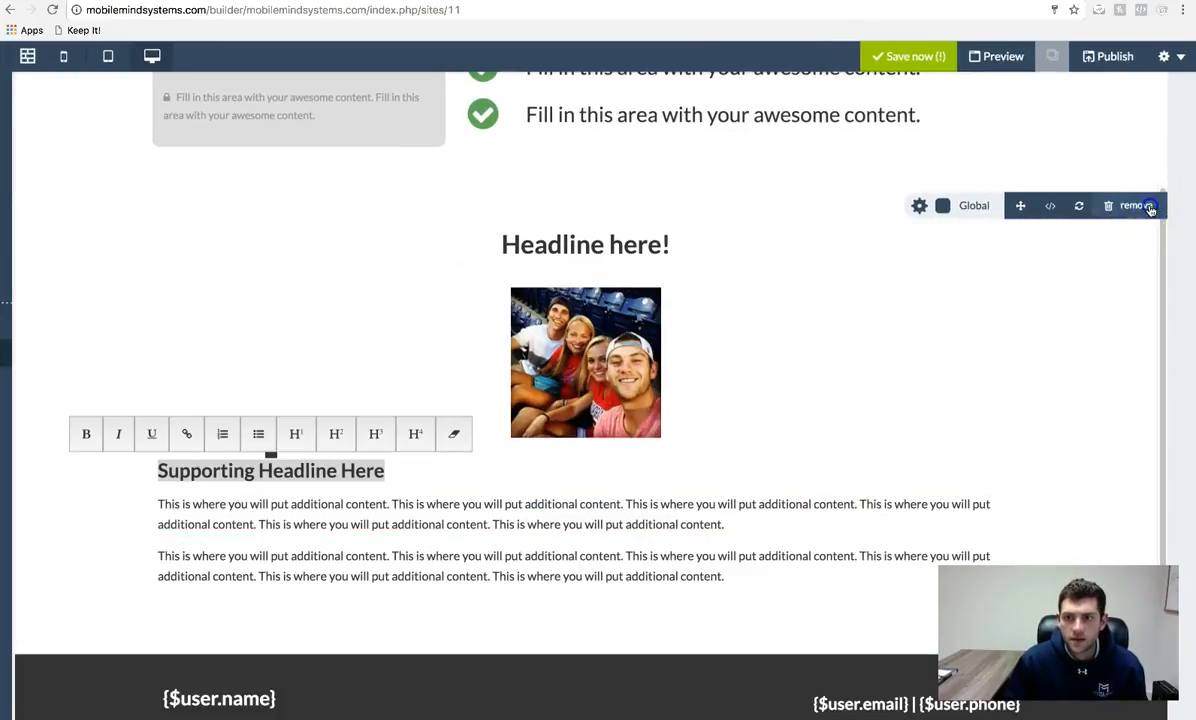
{"action": "left_click", "coordinate": [1143, 205]}
{"action": "left_click", "coordinate": [697, 225]}
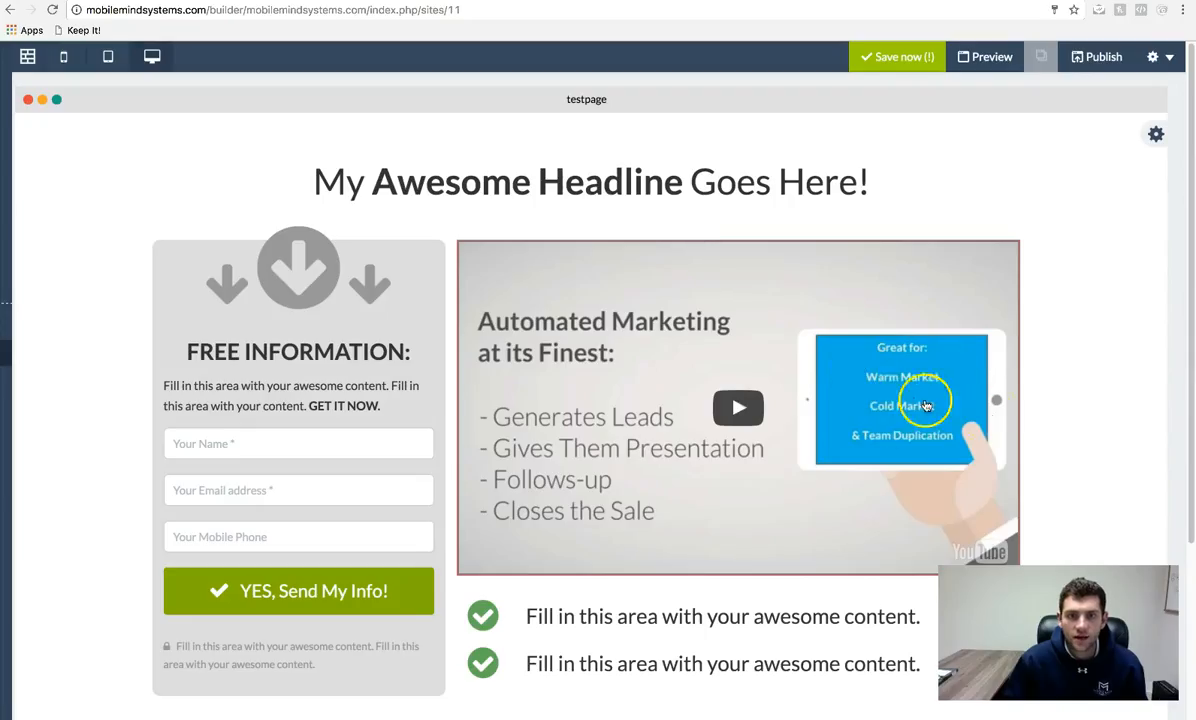
{"action": "scroll", "coordinate": [860, 390], "scroll_direction": "down", "scroll_amount": 3}
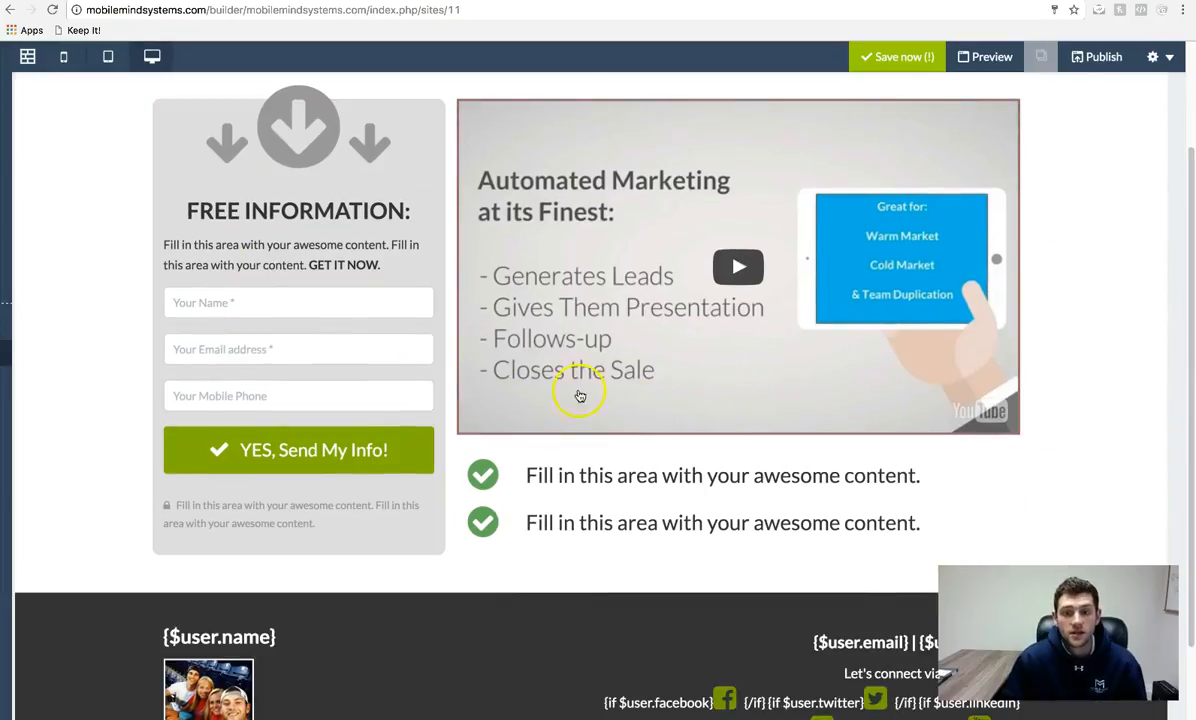
{"action": "scroll", "coordinate": [761, 454], "scroll_direction": "up", "scroll_amount": 3}
{"action": "left_click", "coordinate": [905, 56]}
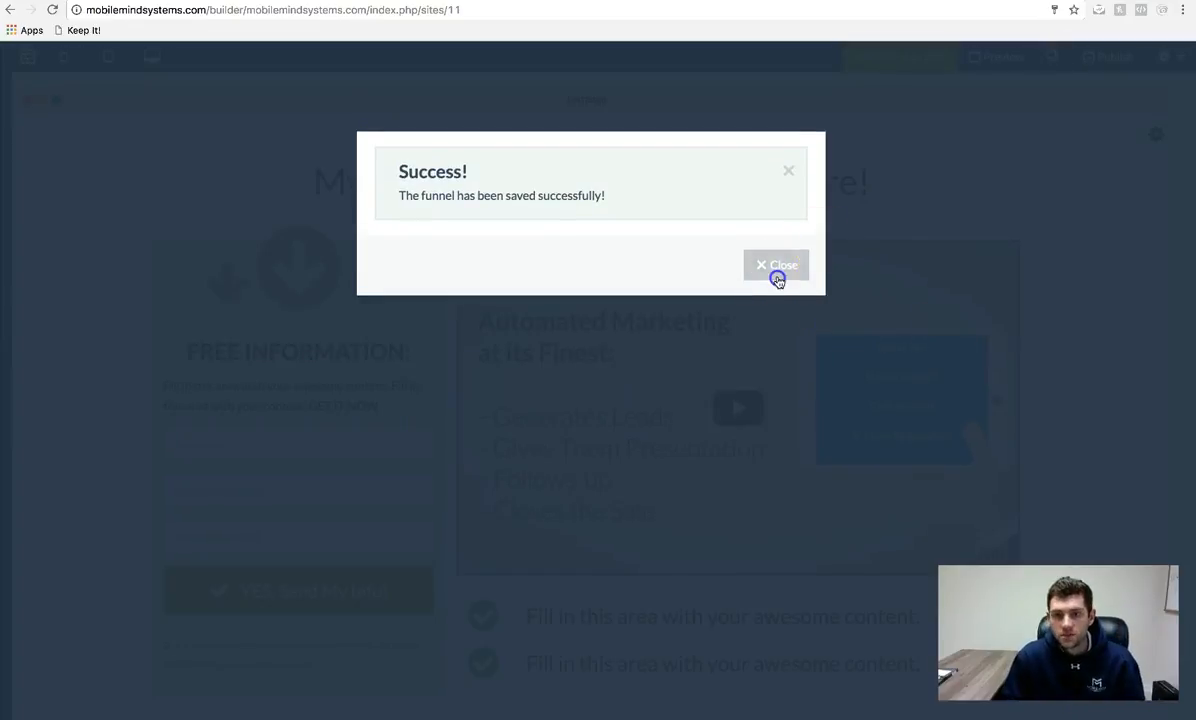
{"action": "left_click", "coordinate": [777, 266]}
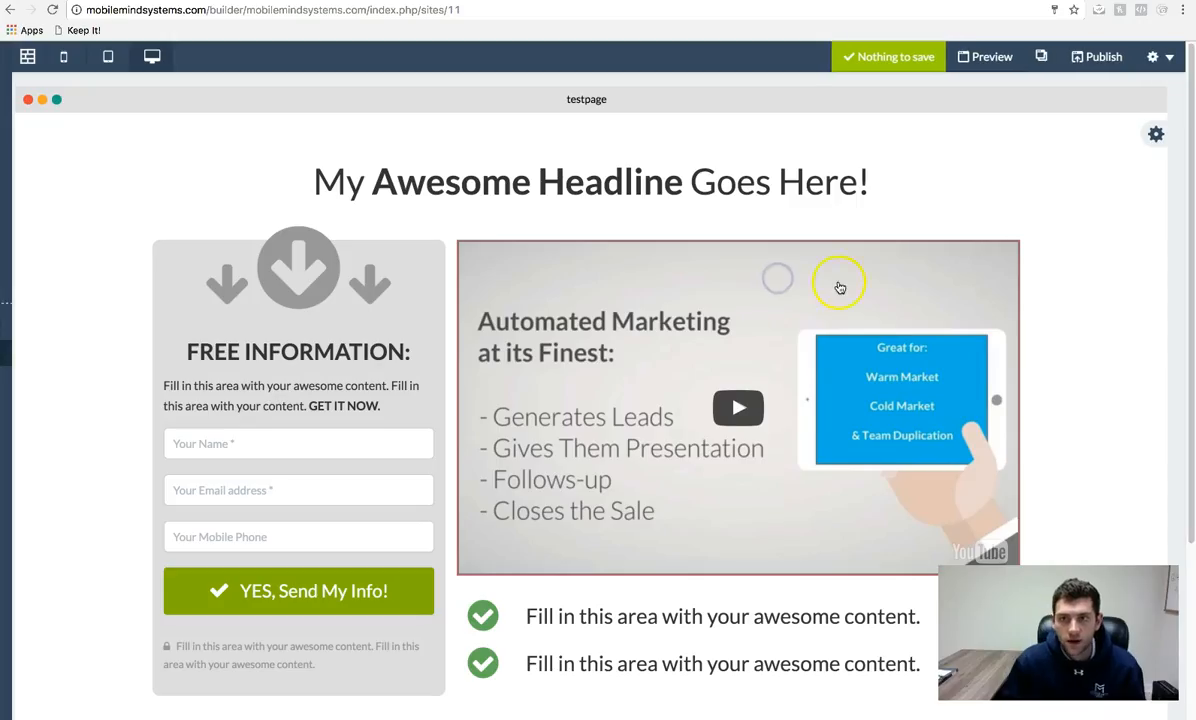
- Open the testpage's Page Settings and scroll down to the classification field
{"action": "left_click", "coordinate": [1165, 60]}
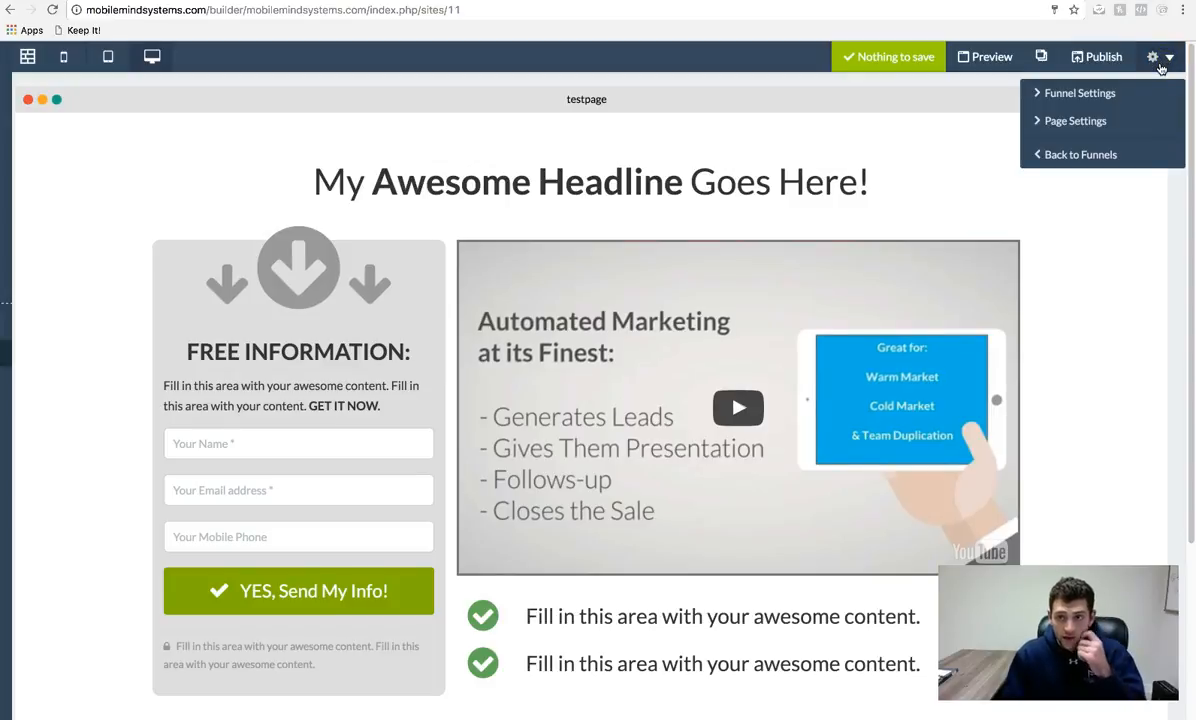
{"action": "left_click", "coordinate": [1100, 128]}
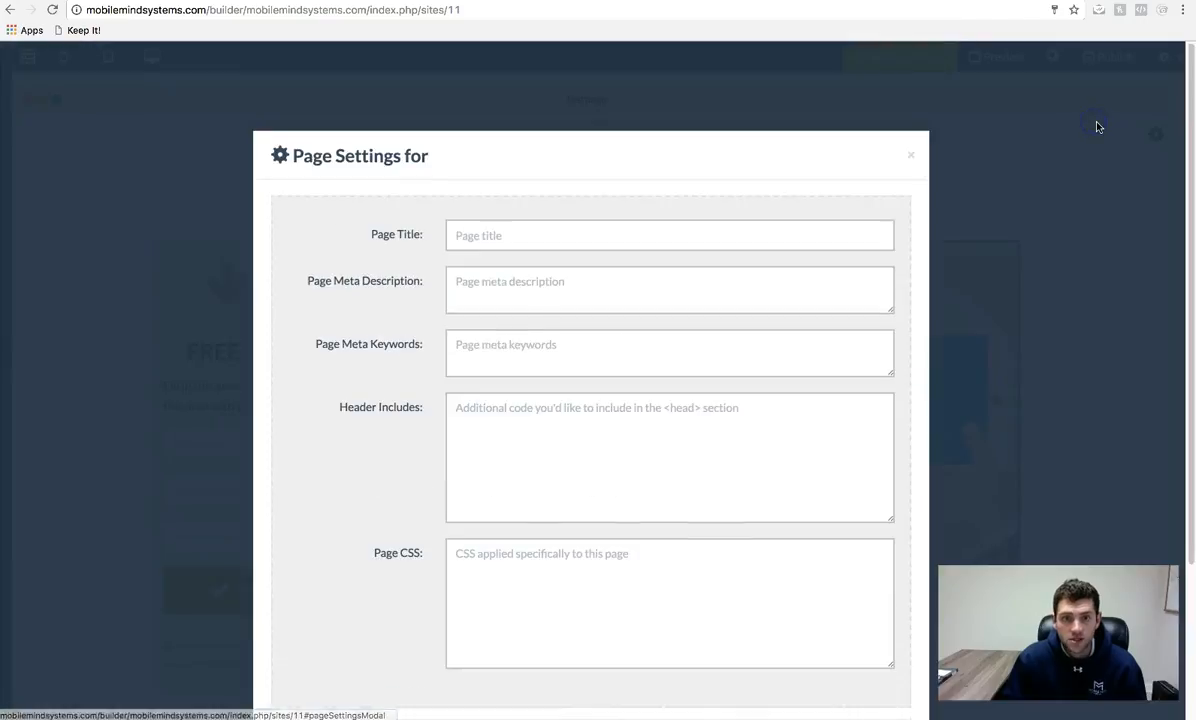
{"action": "left_click", "coordinate": [531, 282]}
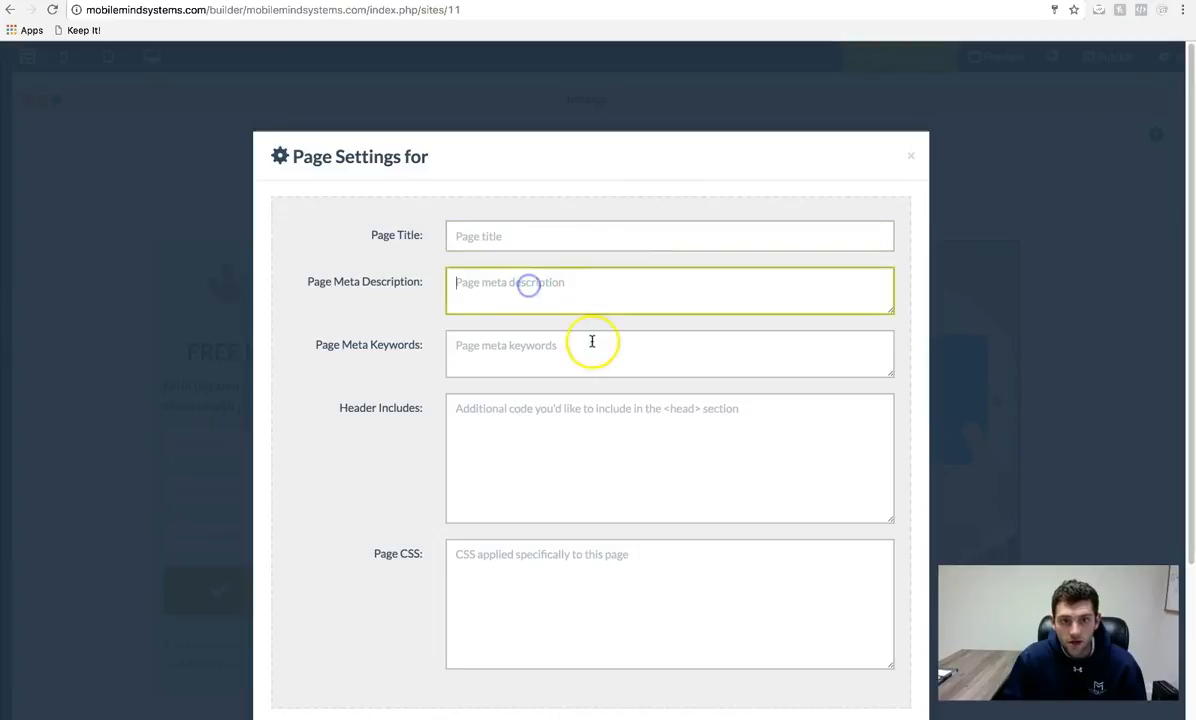
{"action": "scroll", "coordinate": [563, 360], "scroll_direction": "down", "scroll_amount": 3}
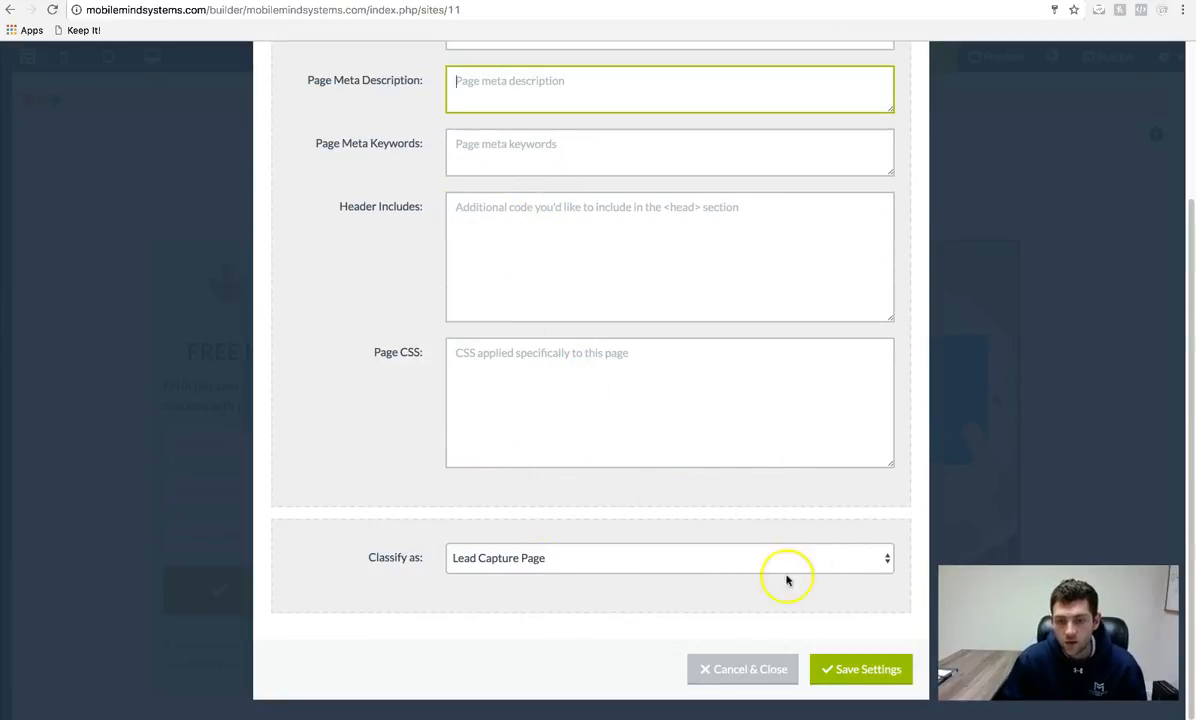
- Try Tour Page as the page classification, then set it back to Lead Capture Page
{"action": "left_click", "coordinate": [600, 550]}
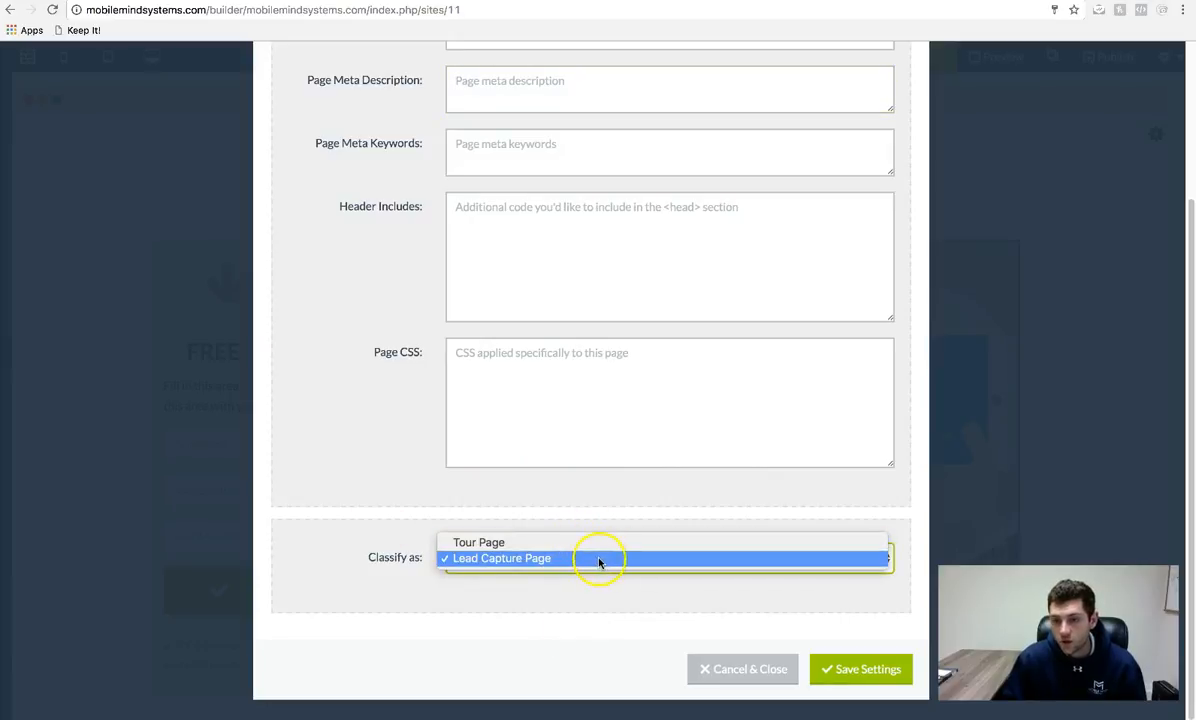
{"action": "left_click", "coordinate": [572, 559]}
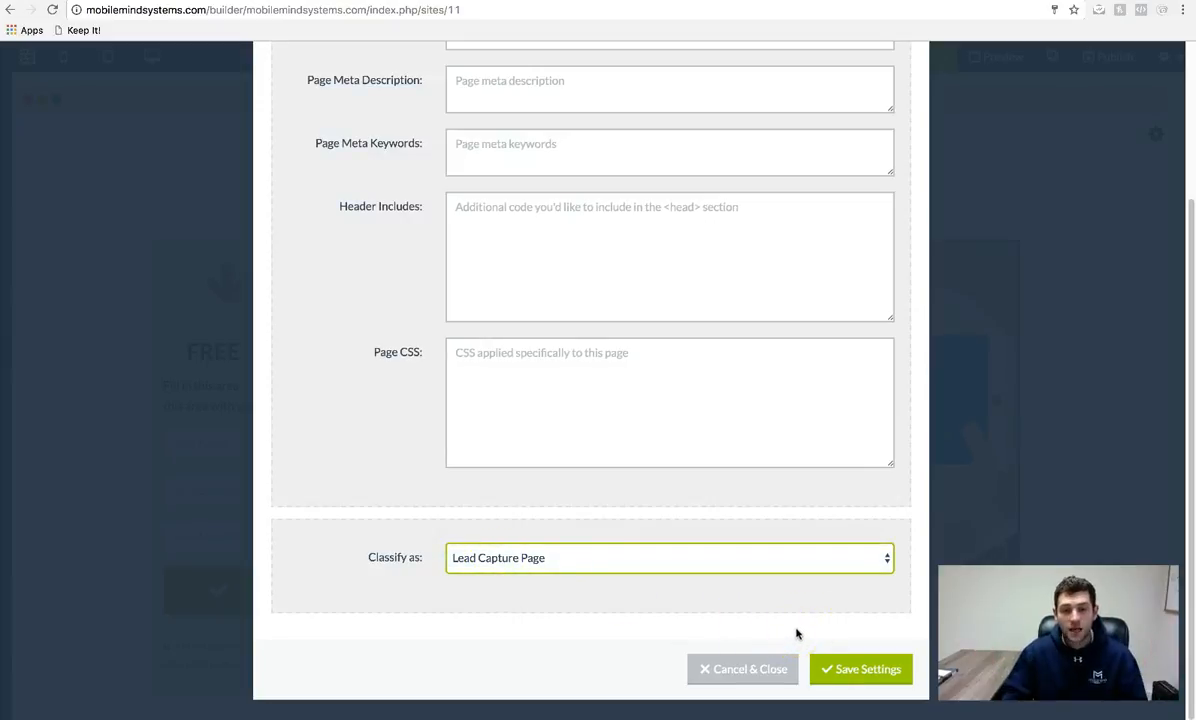
{"action": "left_click", "coordinate": [825, 560]}
{"action": "left_click", "coordinate": [613, 543]}
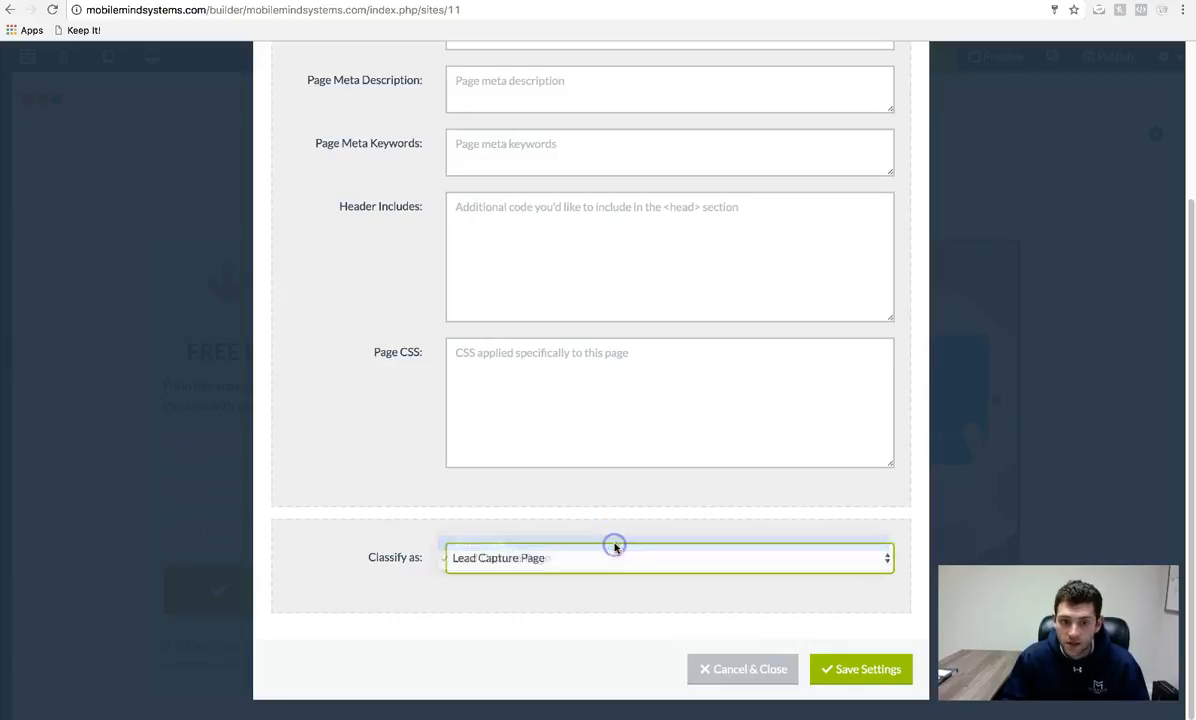
{"action": "left_click", "coordinate": [553, 557]}
{"action": "left_click", "coordinate": [512, 572]}
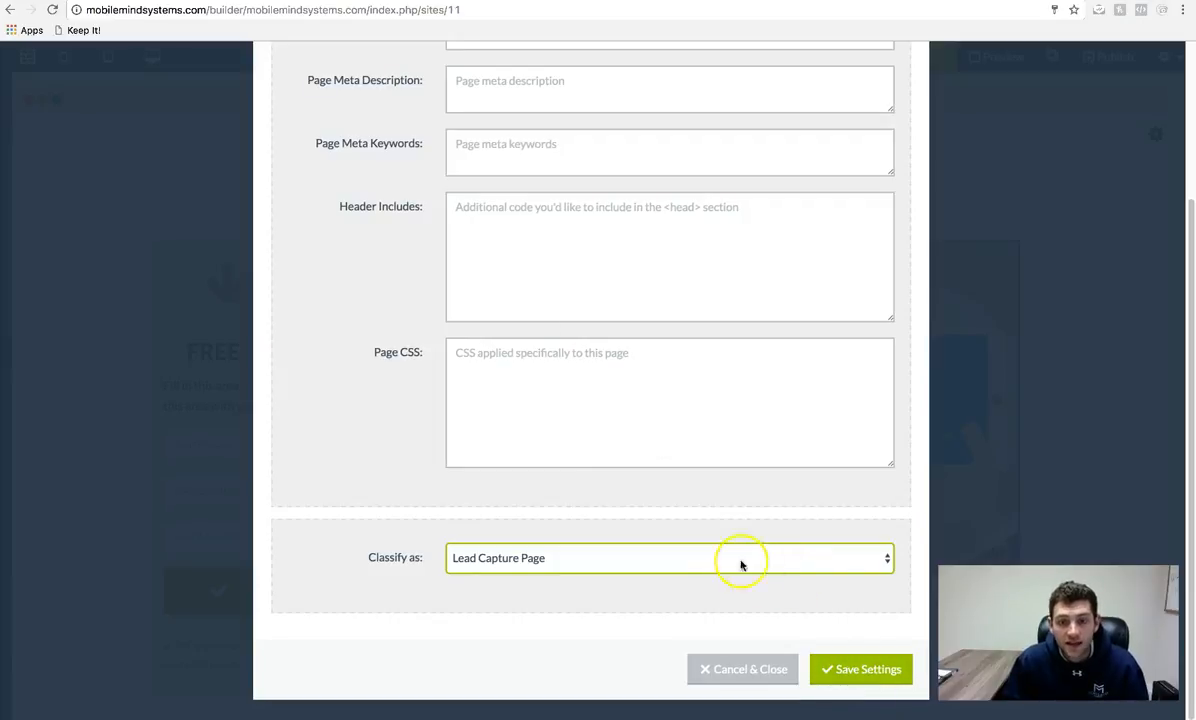
- Expand the back-office marketing pages and try Tour Page as the classification again
{"action": "left_click", "coordinate": [122, 200]}
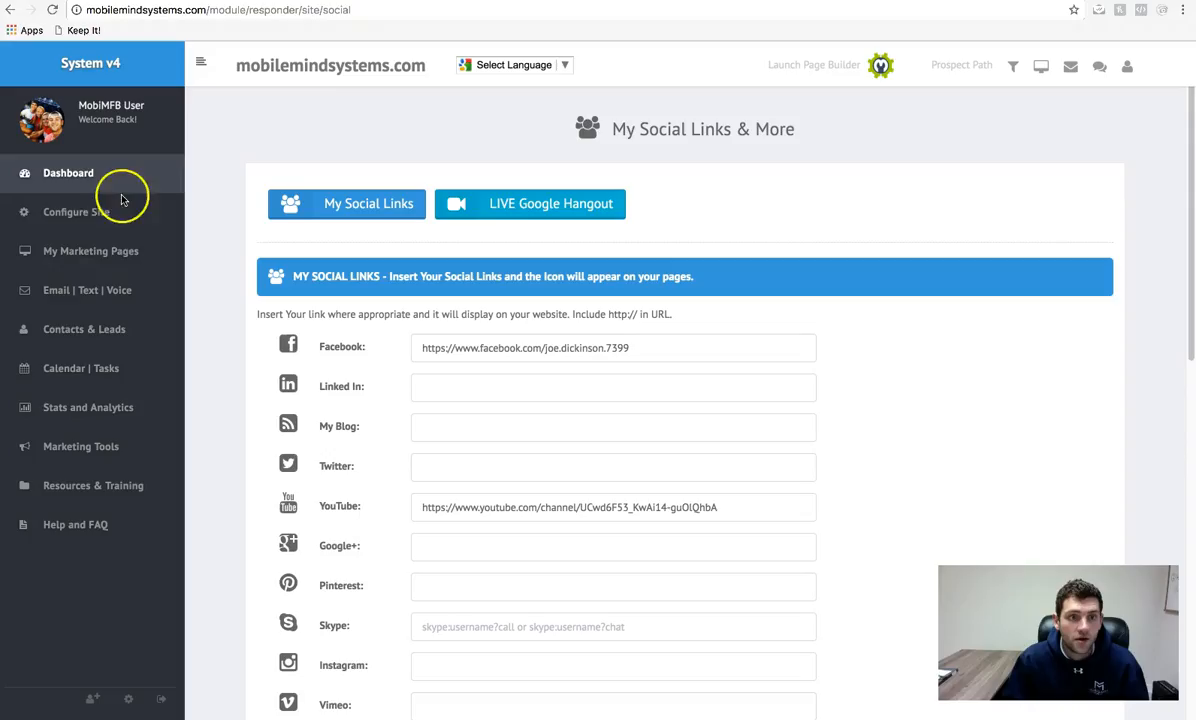
{"action": "left_click", "coordinate": [94, 258]}
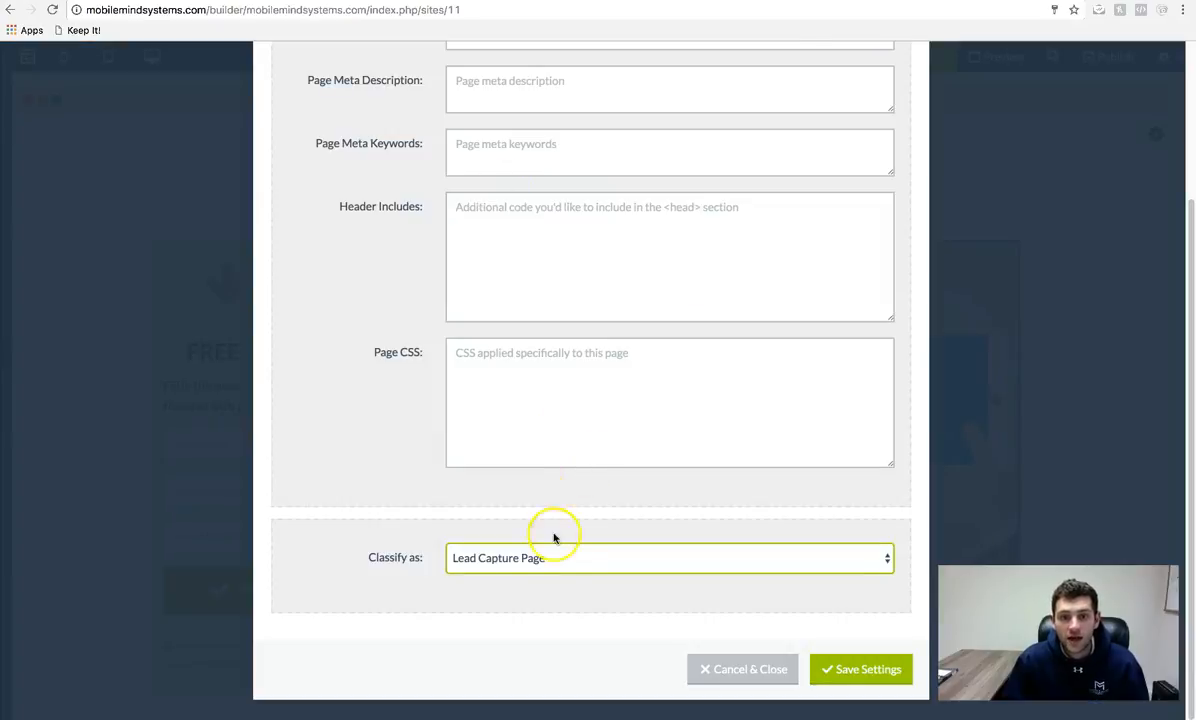
{"action": "left_click", "coordinate": [553, 558]}
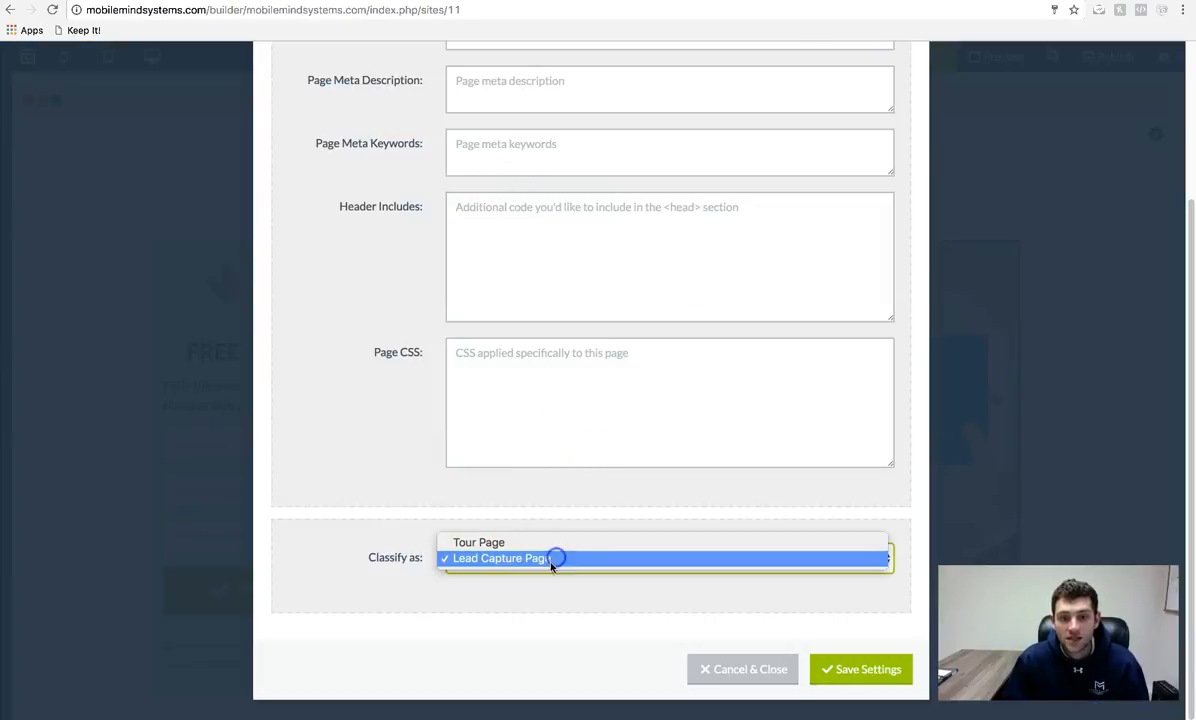
{"action": "left_click", "coordinate": [536, 544]}
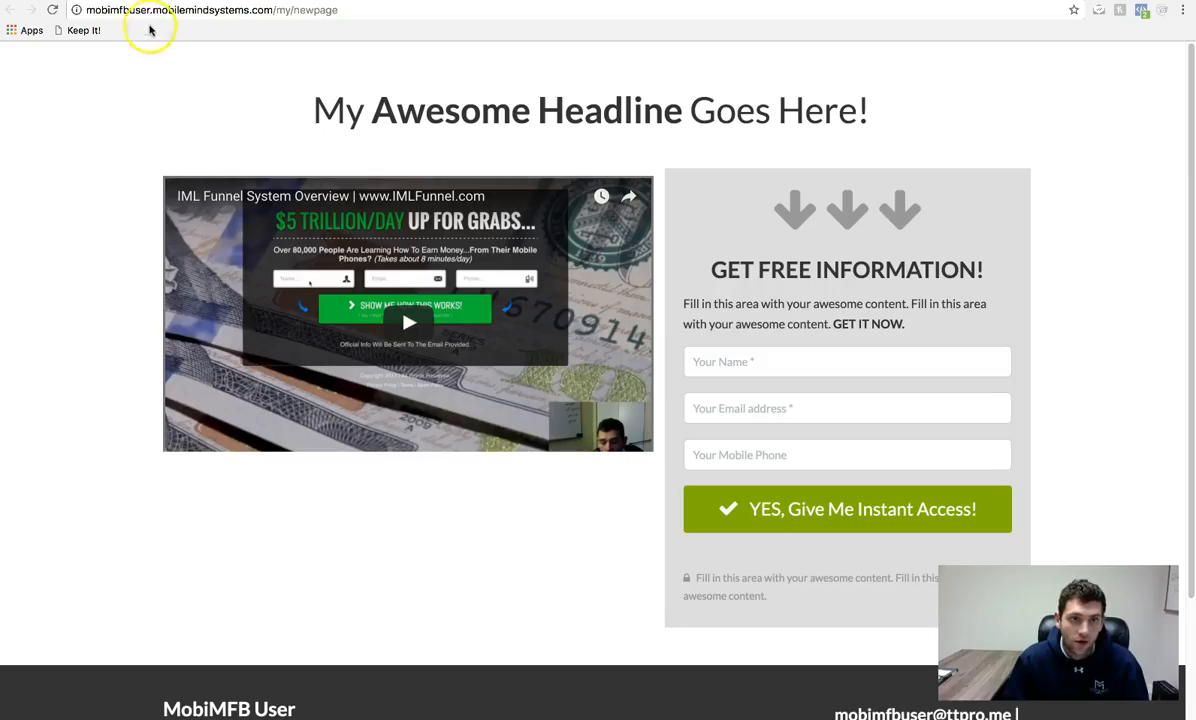
{"action": "left_click", "coordinate": [32, 293]}
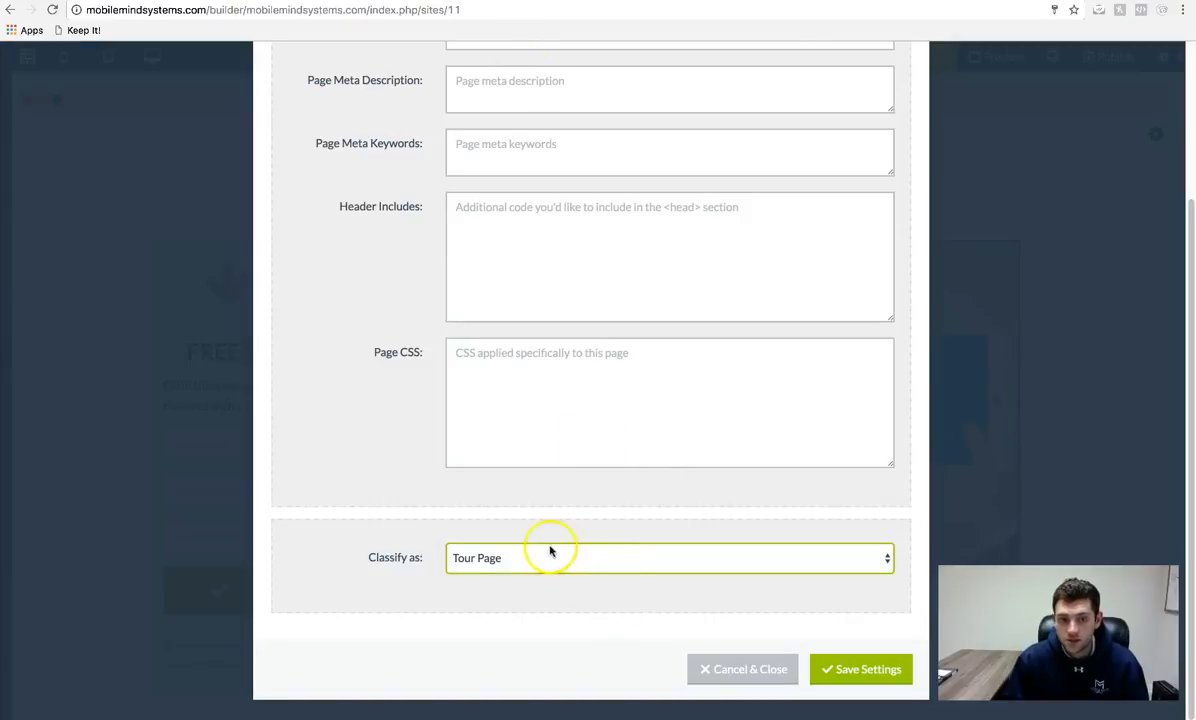
- Classify the page as Lead Capture Page, save settings, and open Funnel Settings for My New Site
{"action": "left_click", "coordinate": [549, 556]}
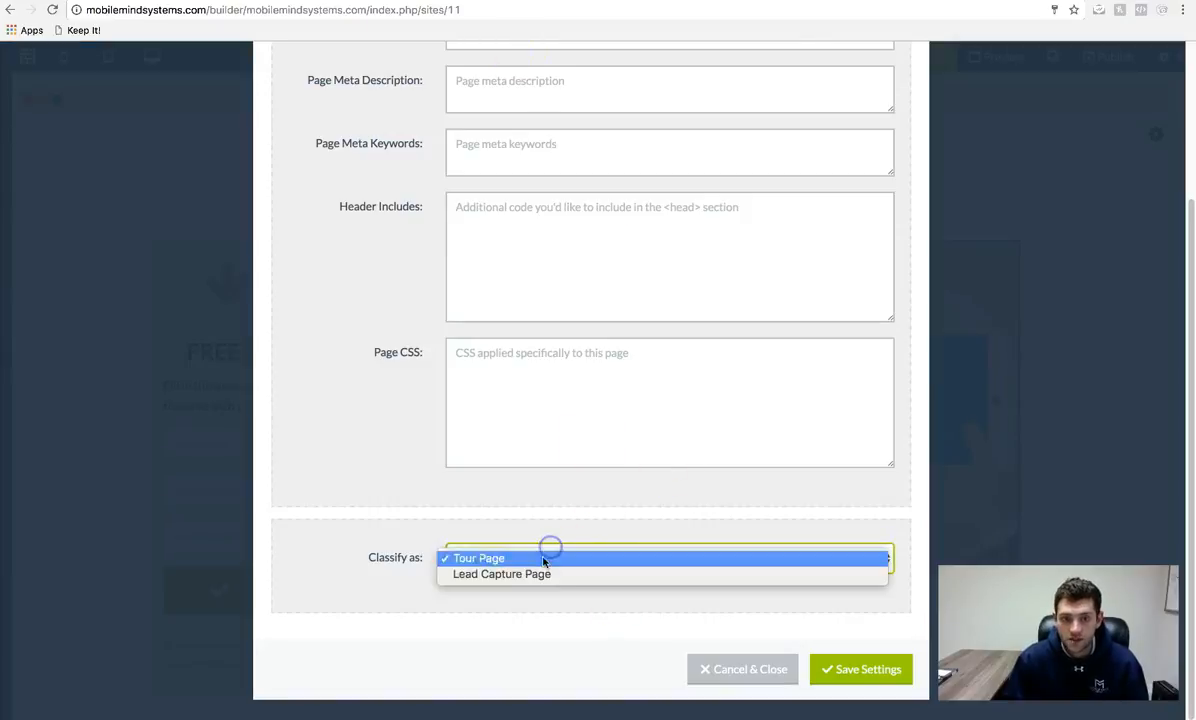
{"action": "left_click", "coordinate": [593, 570]}
{"action": "left_click", "coordinate": [870, 670]}
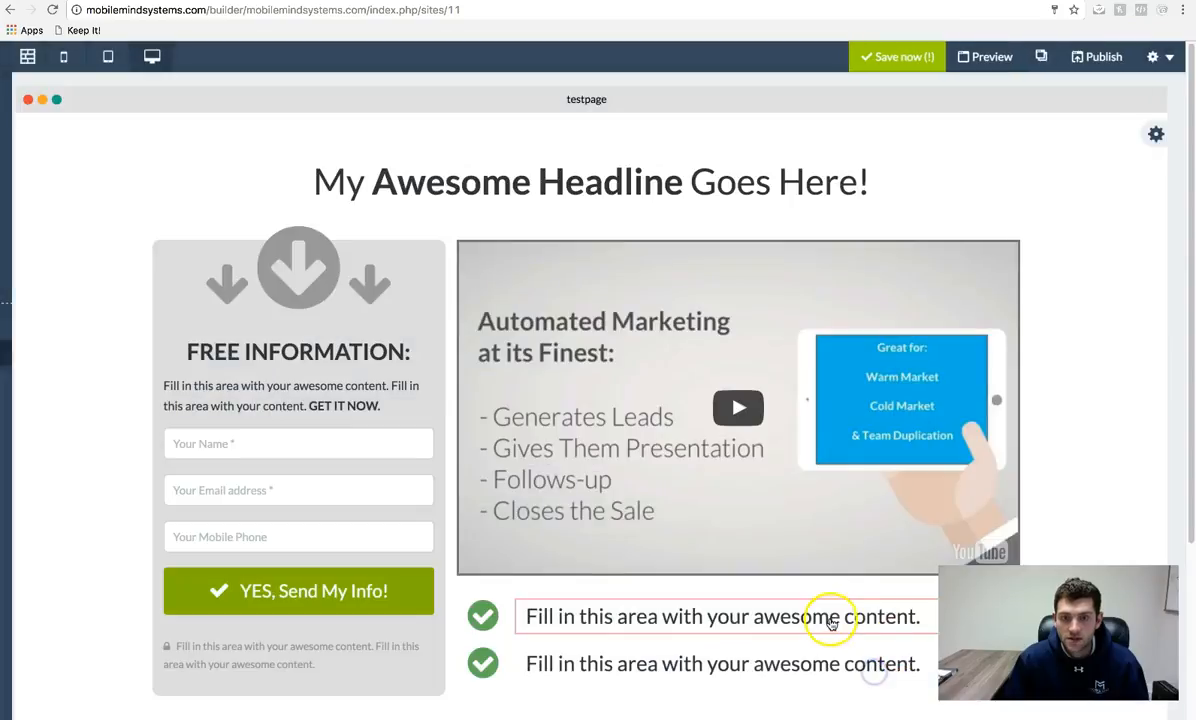
{"action": "left_click", "coordinate": [1157, 57]}
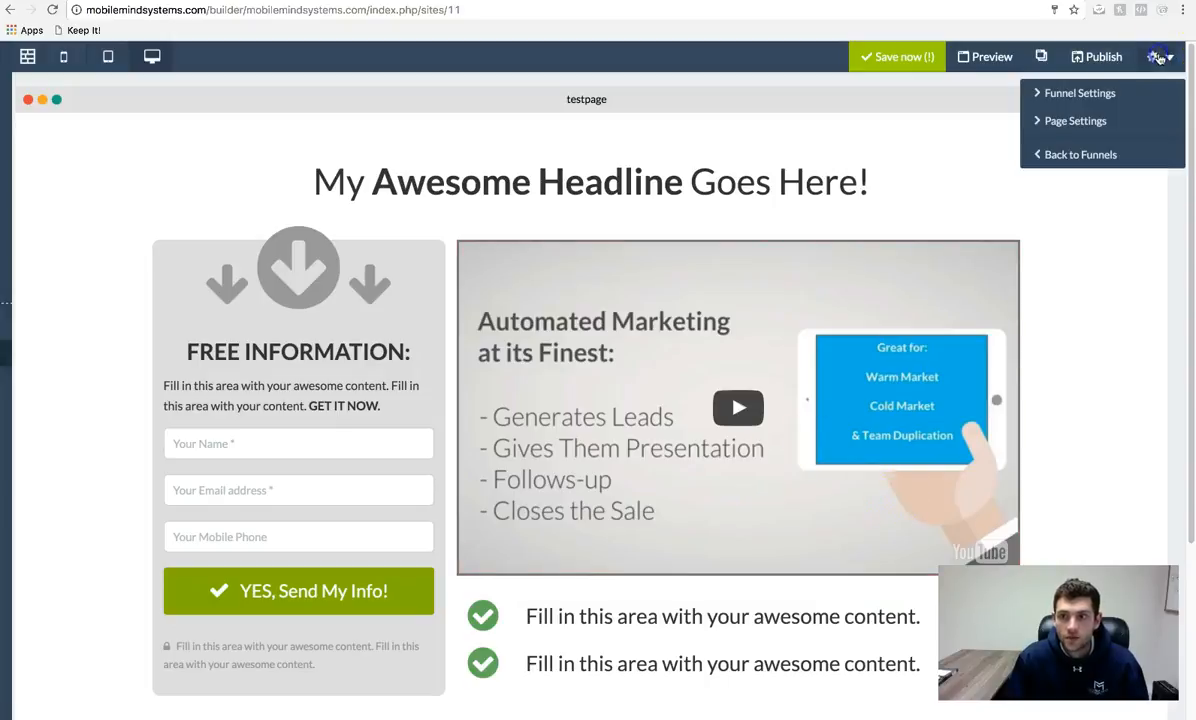
{"action": "left_click", "coordinate": [1096, 95]}
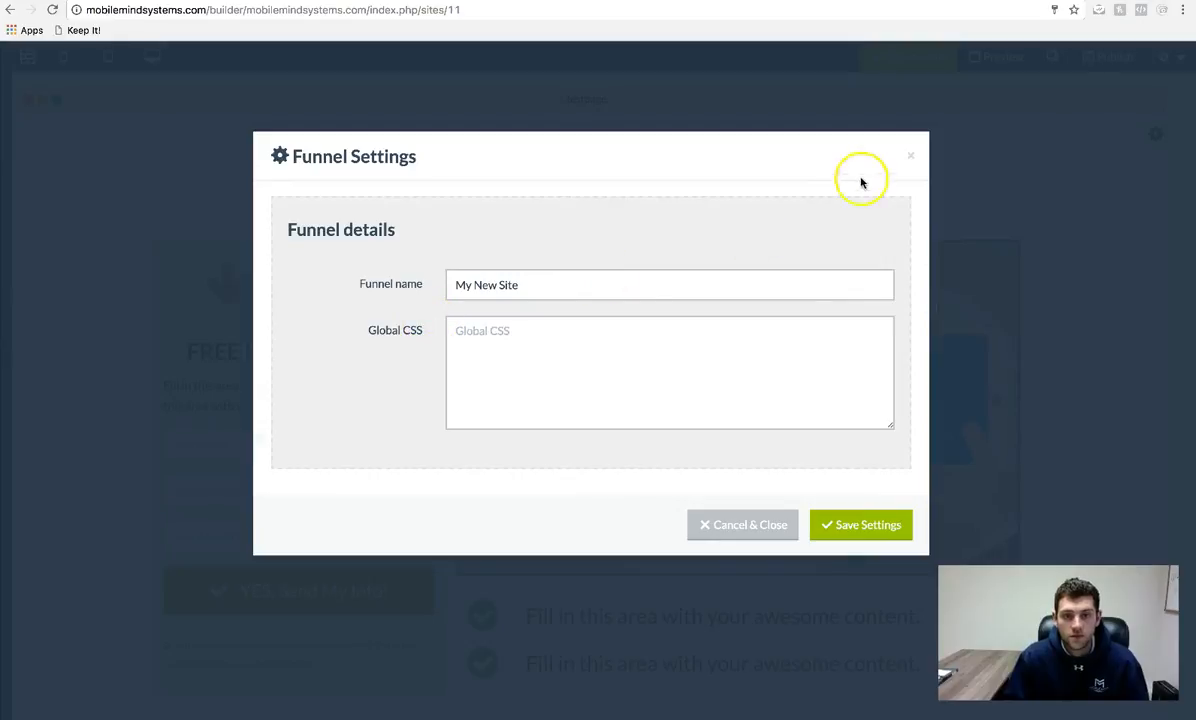
- Save the pending changes and publish all funnel pages
{"action": "left_click", "coordinate": [740, 525]}
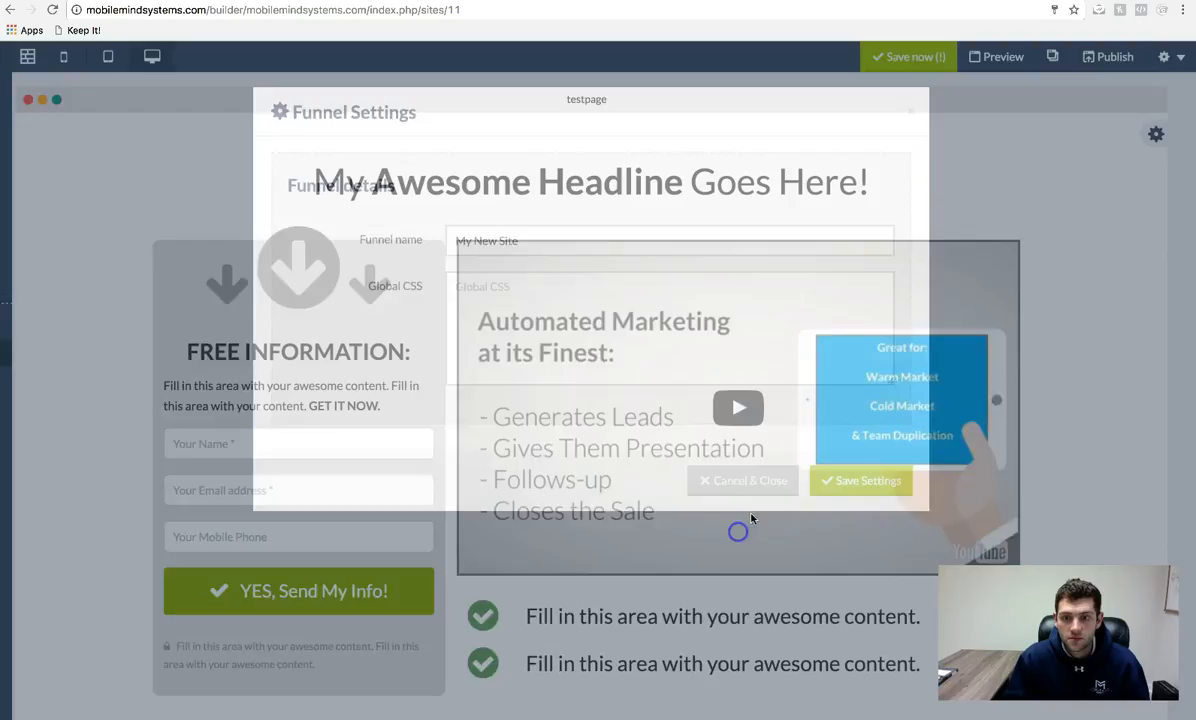
{"action": "left_click", "coordinate": [1095, 60]}
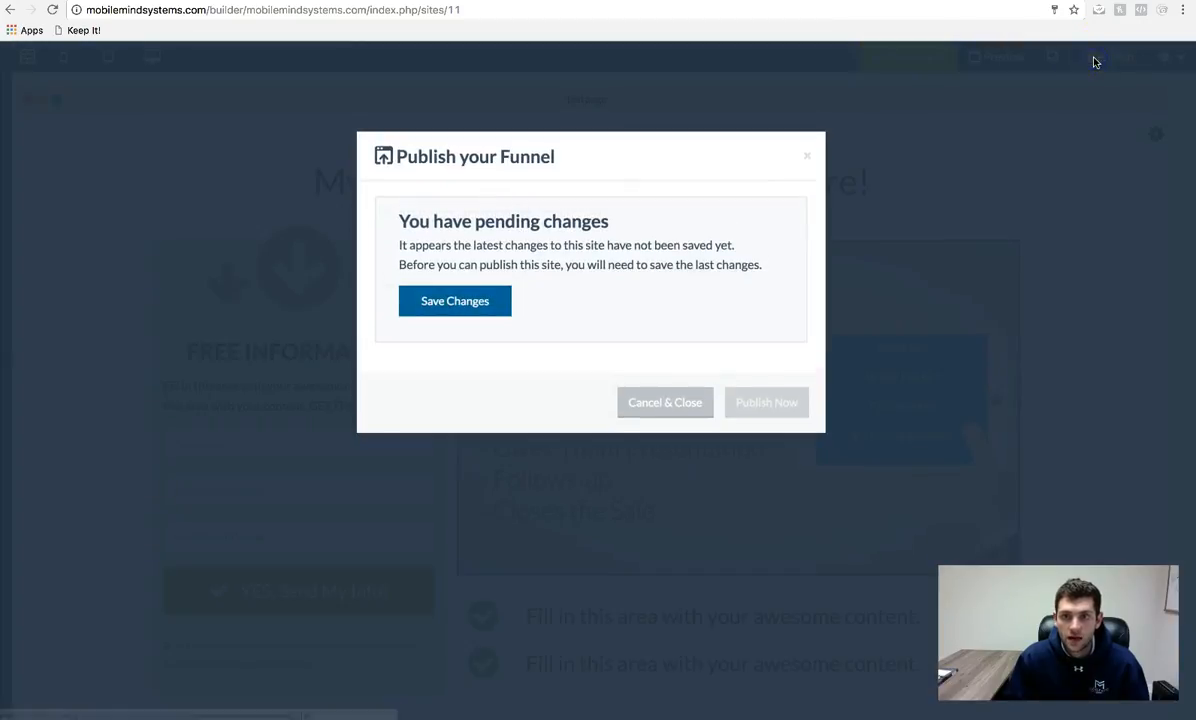
{"action": "left_click", "coordinate": [493, 301]}
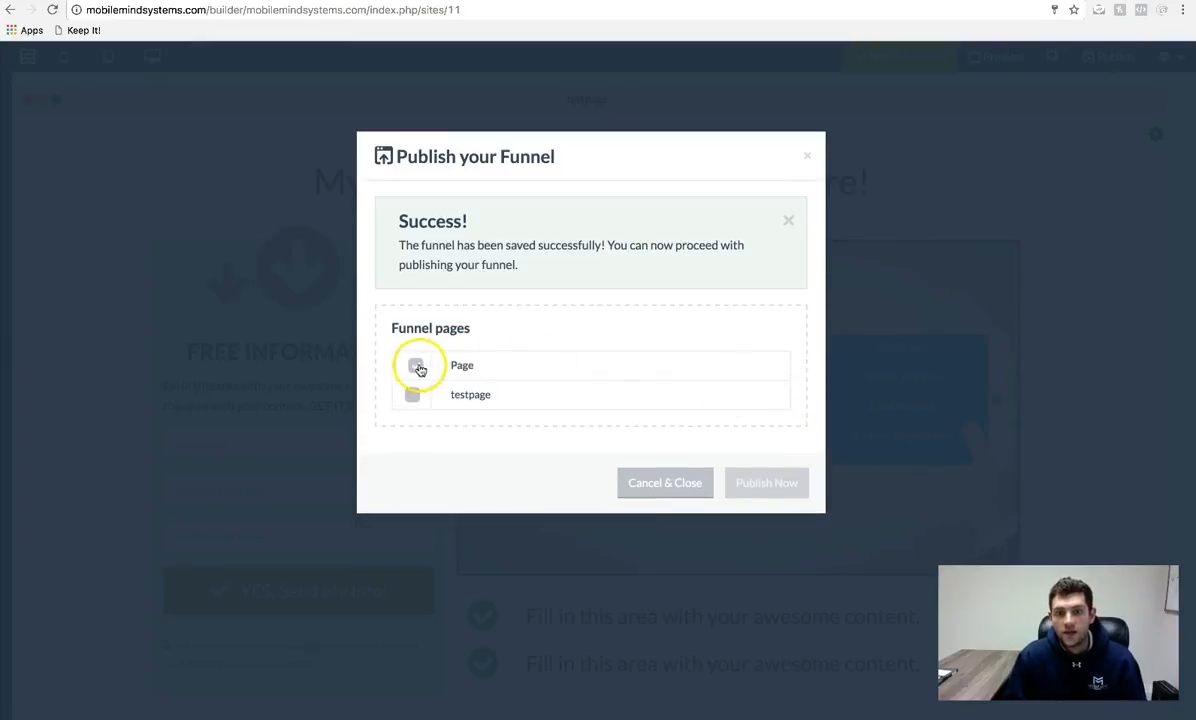
{"action": "left_click", "coordinate": [415, 367]}
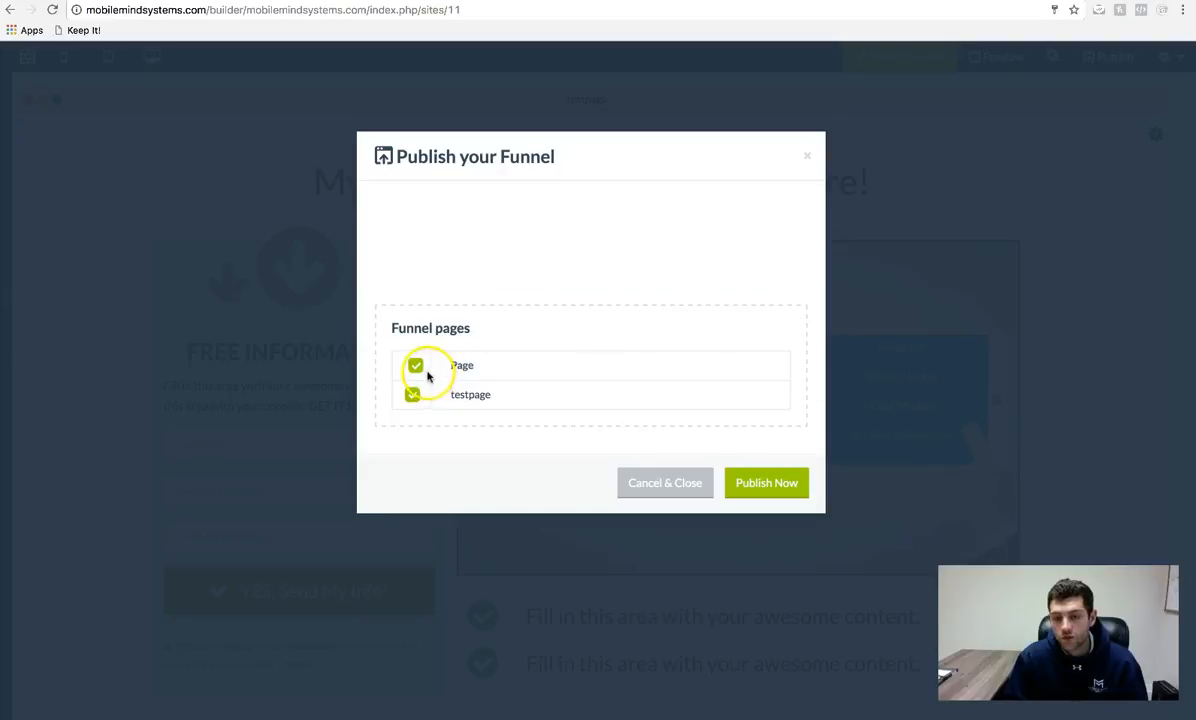
{"action": "left_click", "coordinate": [768, 374]}
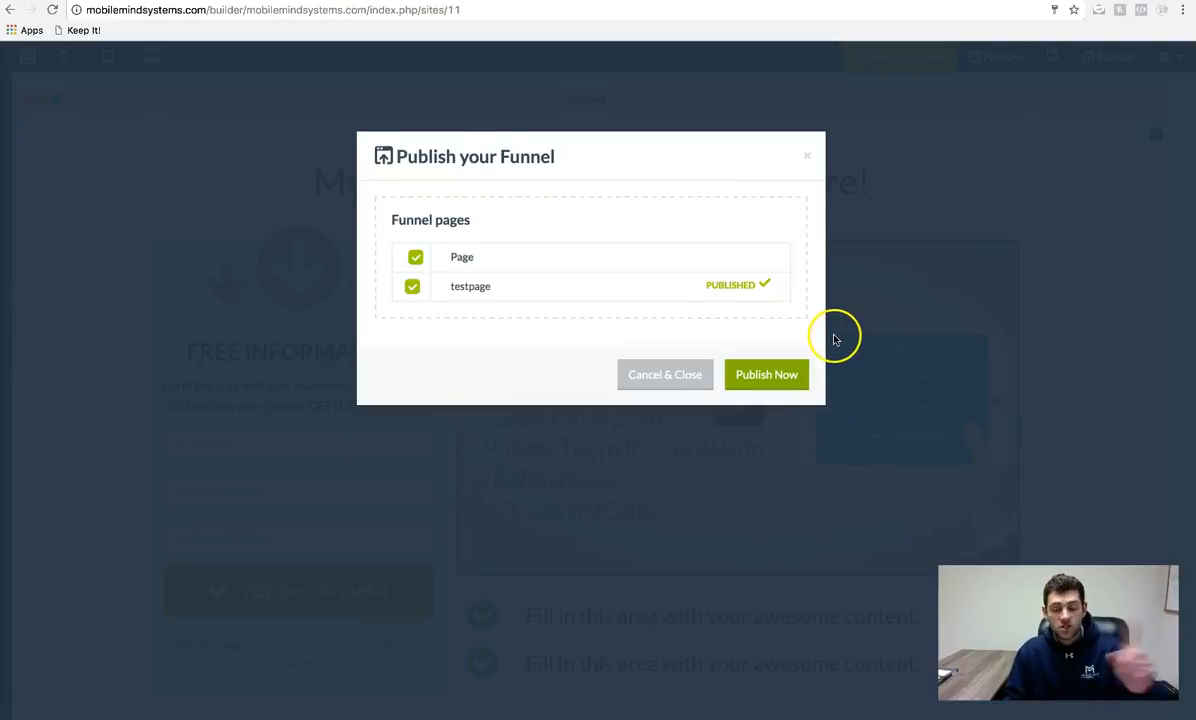
- Publish again until the success message confirms testpage is published, then close the window
{"action": "left_click", "coordinate": [780, 366]}
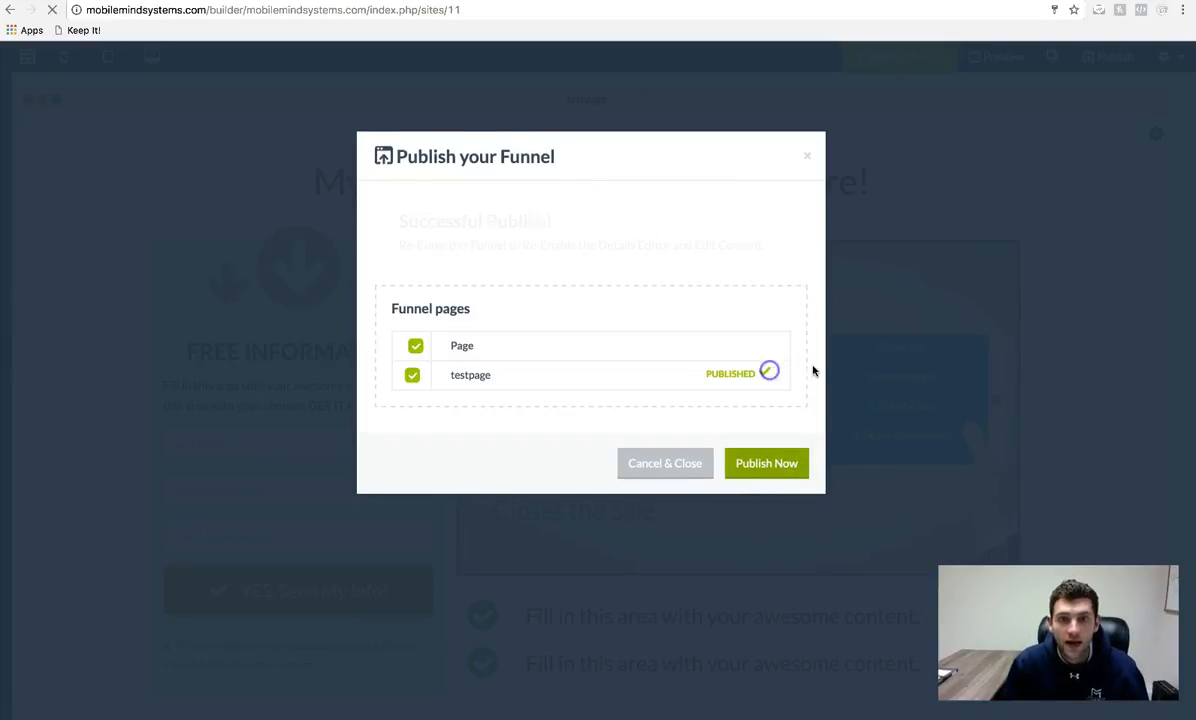
{"action": "left_click_drag", "start_coordinate": [422, 245], "coordinate": [716, 259]}
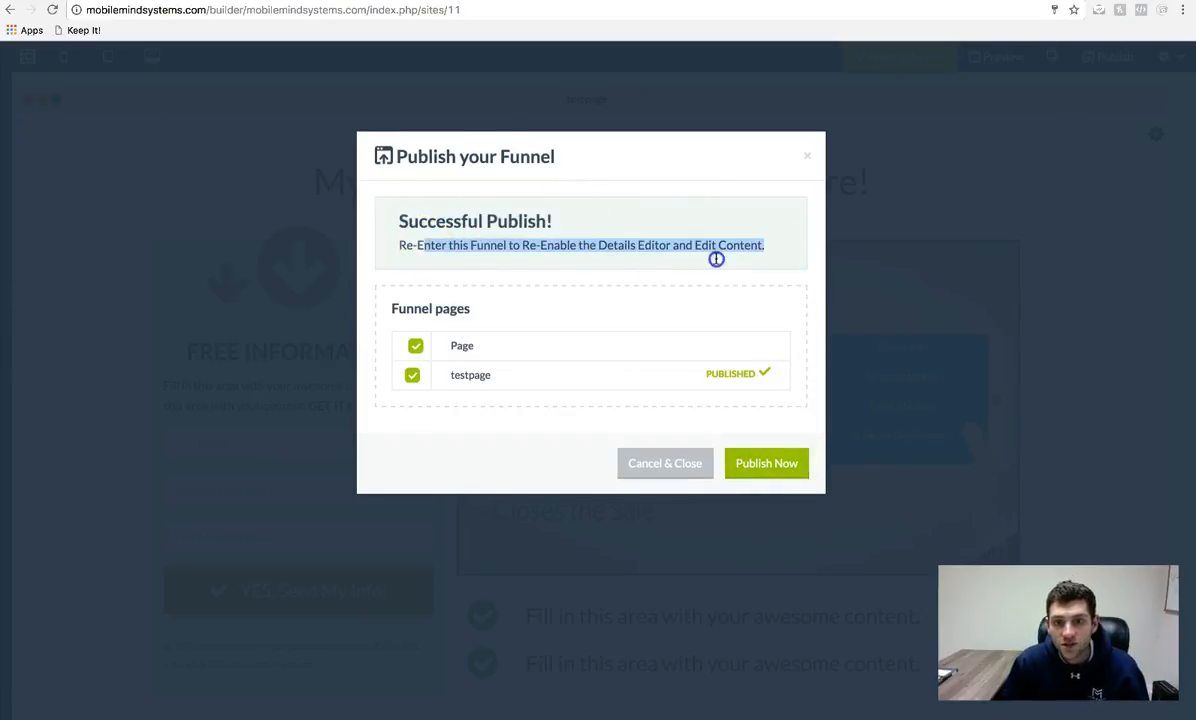
{"action": "left_click", "coordinate": [532, 252]}
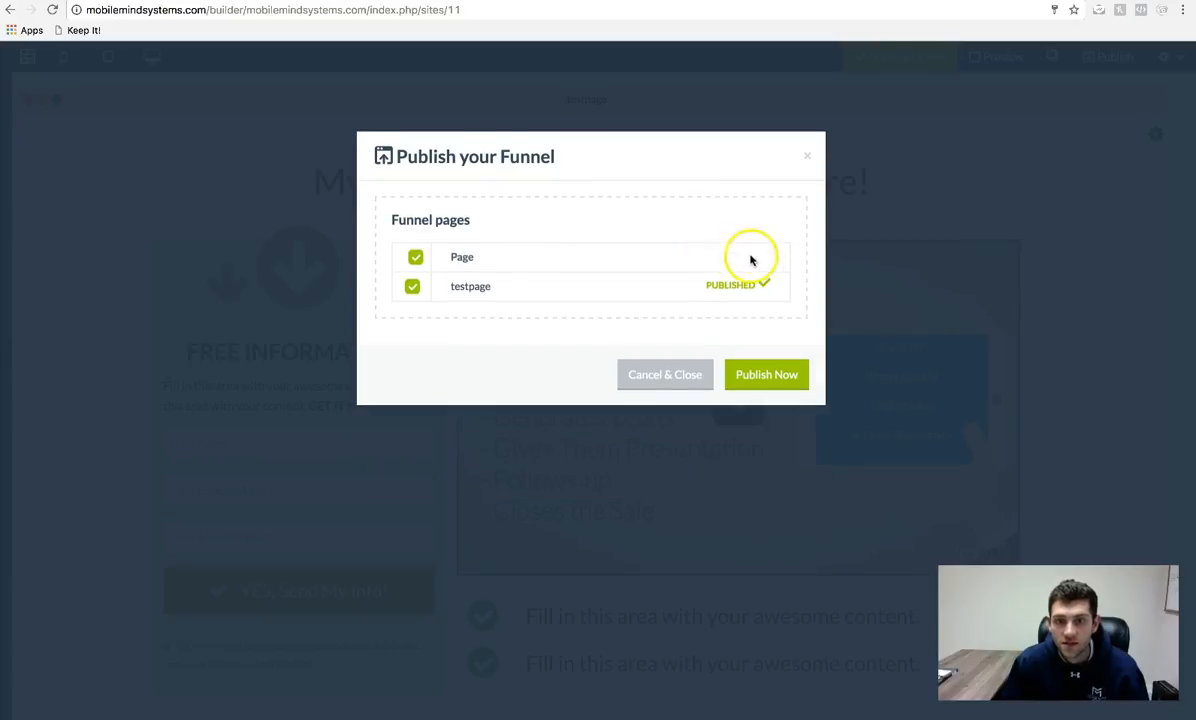
{"action": "left_click", "coordinate": [810, 158]}
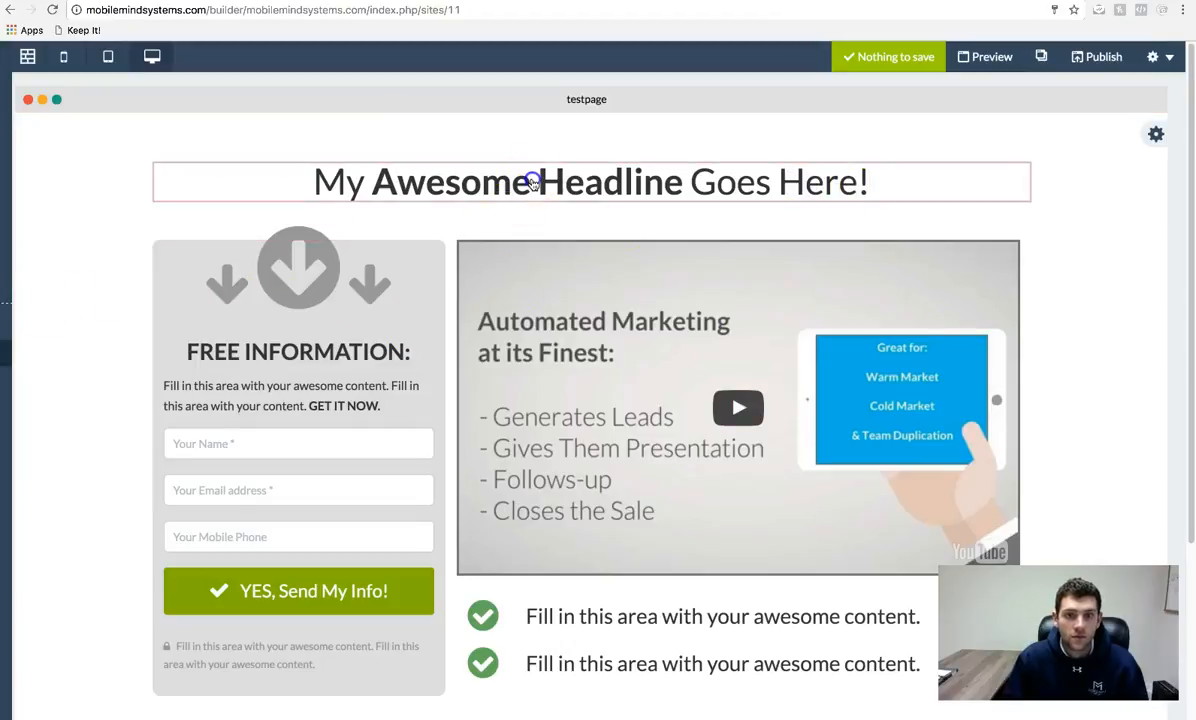
- Select and then deselect the headline text on the testpage canvas
{"action": "left_click", "coordinate": [685, 189]}
{"action": "triple_click", "coordinate": [685, 189]}
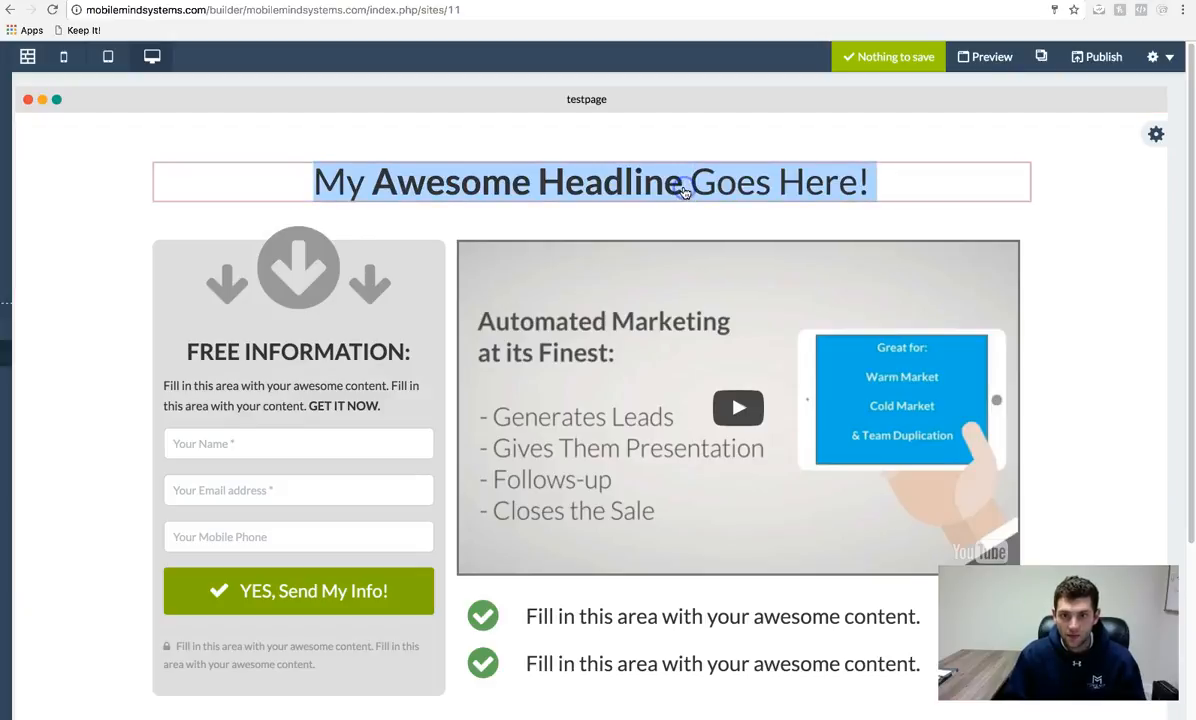
{"action": "left_click", "coordinate": [755, 203]}
{"action": "left_click", "coordinate": [962, 192]}
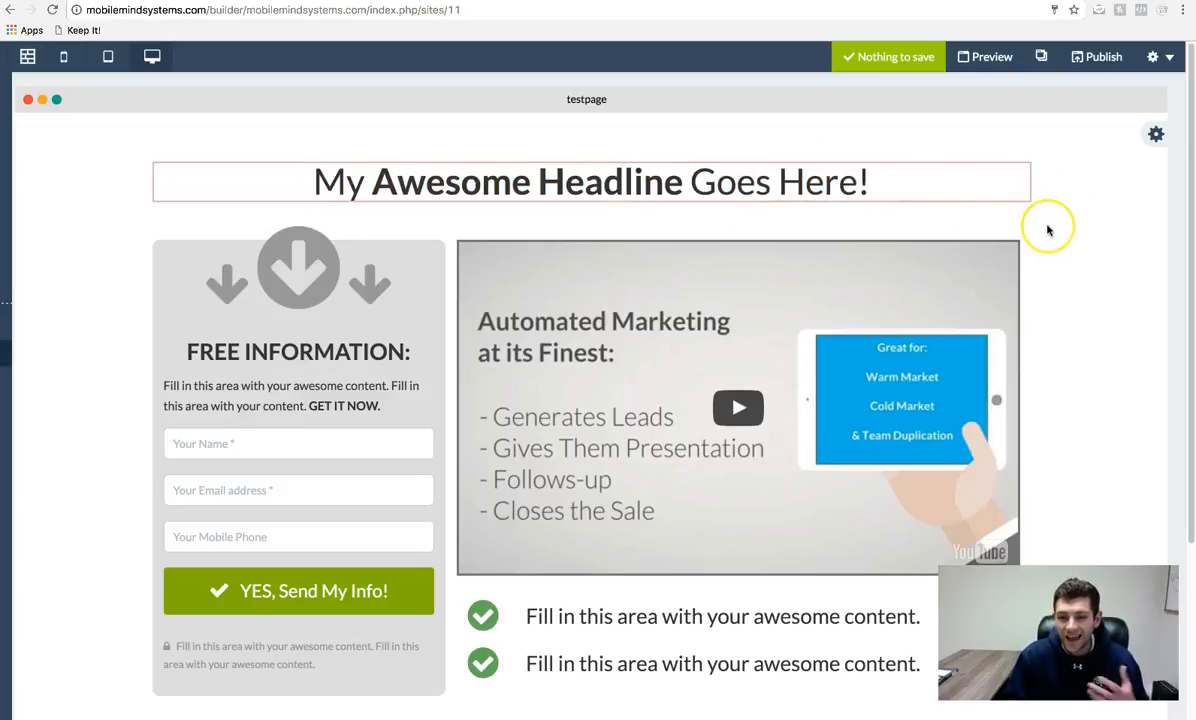
- Return to the funnel list and open another funnel, selecting its headline
{"action": "left_click", "coordinate": [1158, 58]}
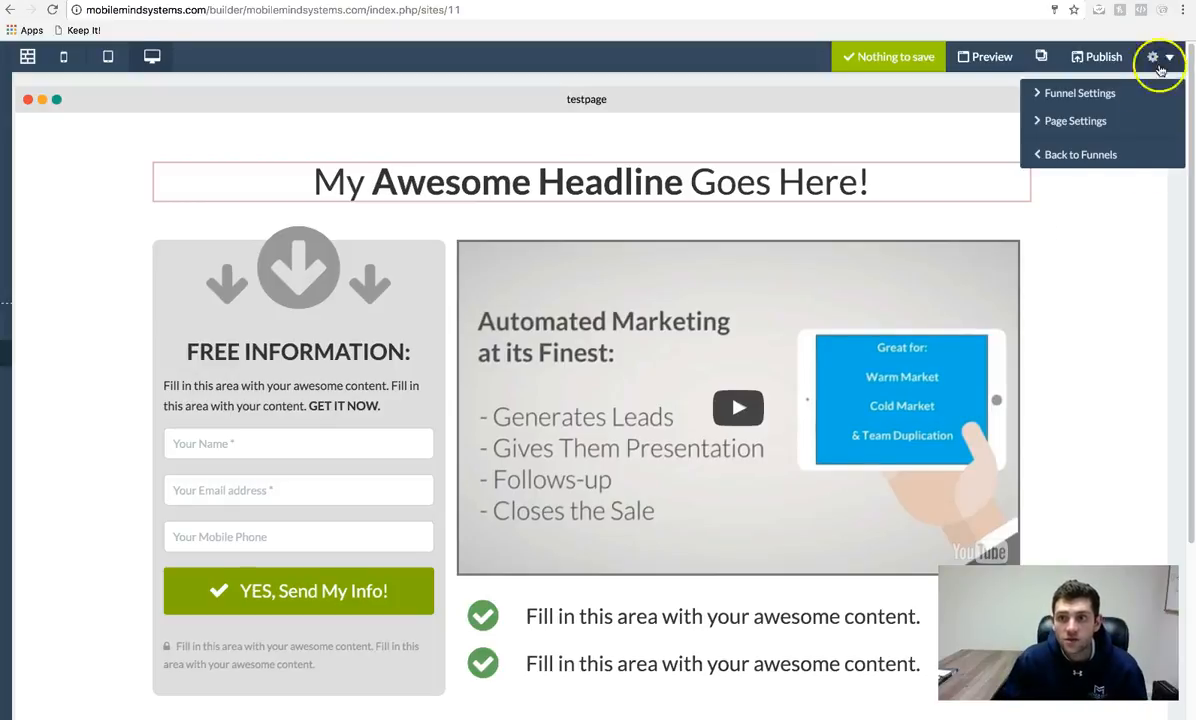
{"action": "left_click", "coordinate": [1100, 155]}
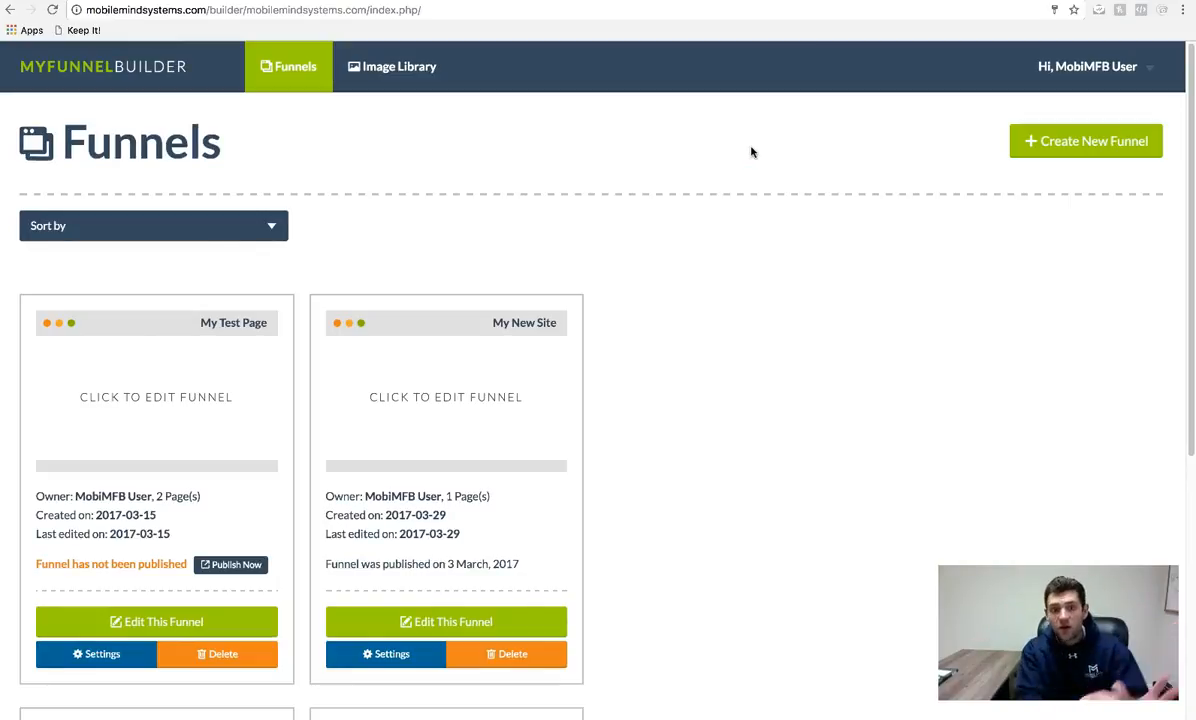
{"action": "scroll", "coordinate": [694, 278], "scroll_direction": "down", "scroll_amount": 3}
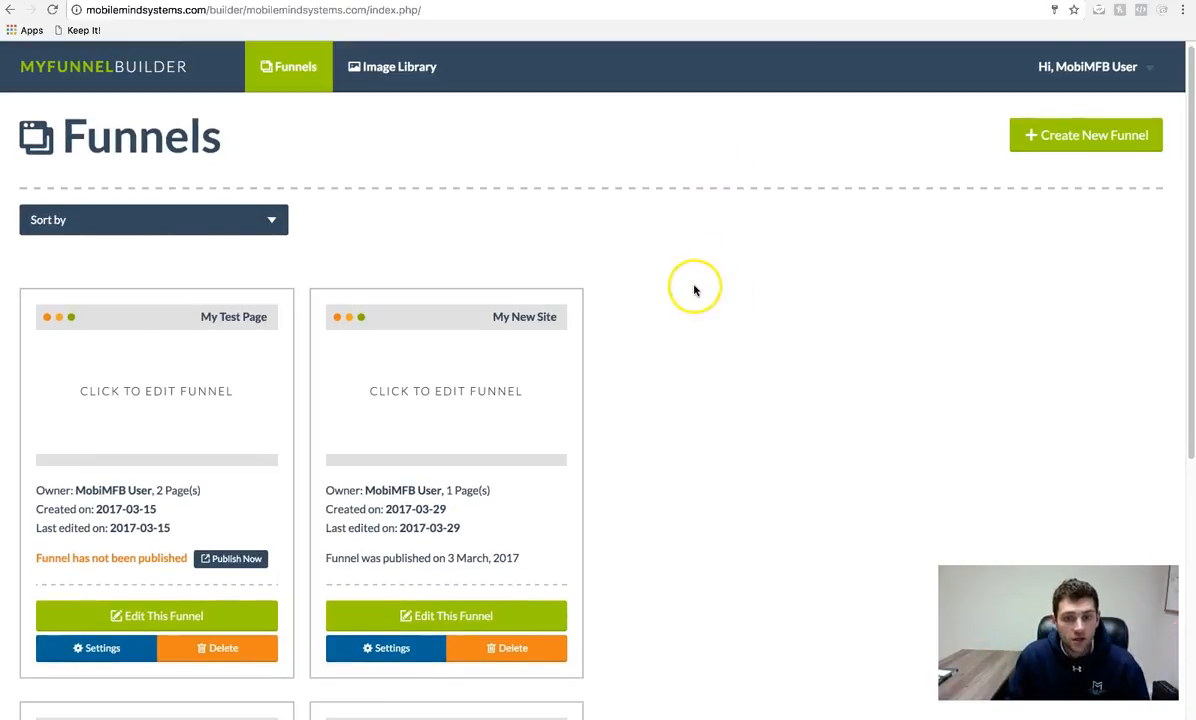
{"action": "scroll", "coordinate": [860, 385], "scroll_direction": "down", "scroll_amount": 5}
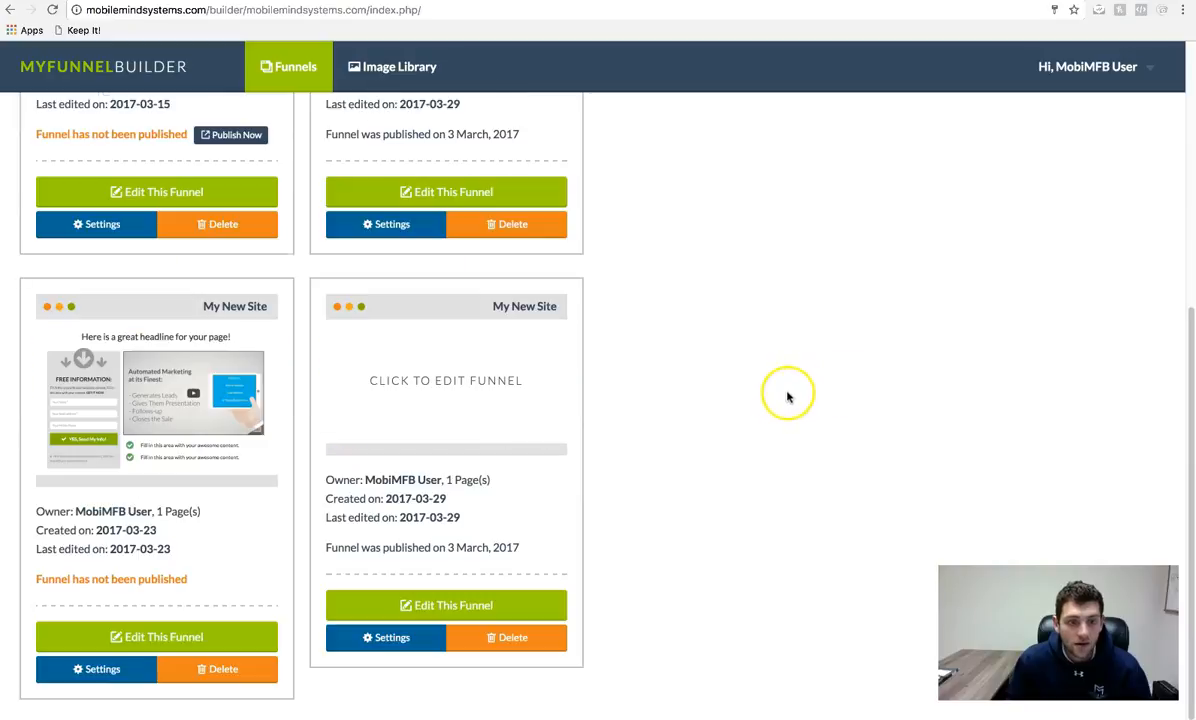
{"action": "left_click", "coordinate": [170, 639]}
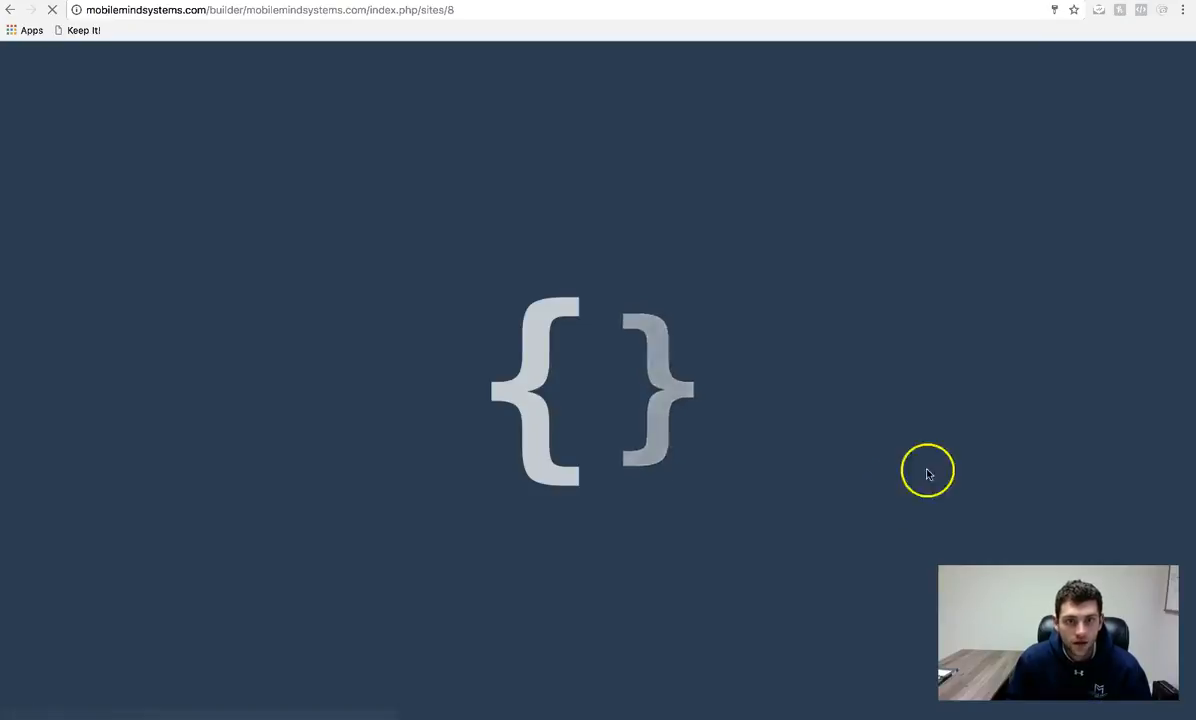
{"action": "triple_click", "coordinate": [561, 188]}
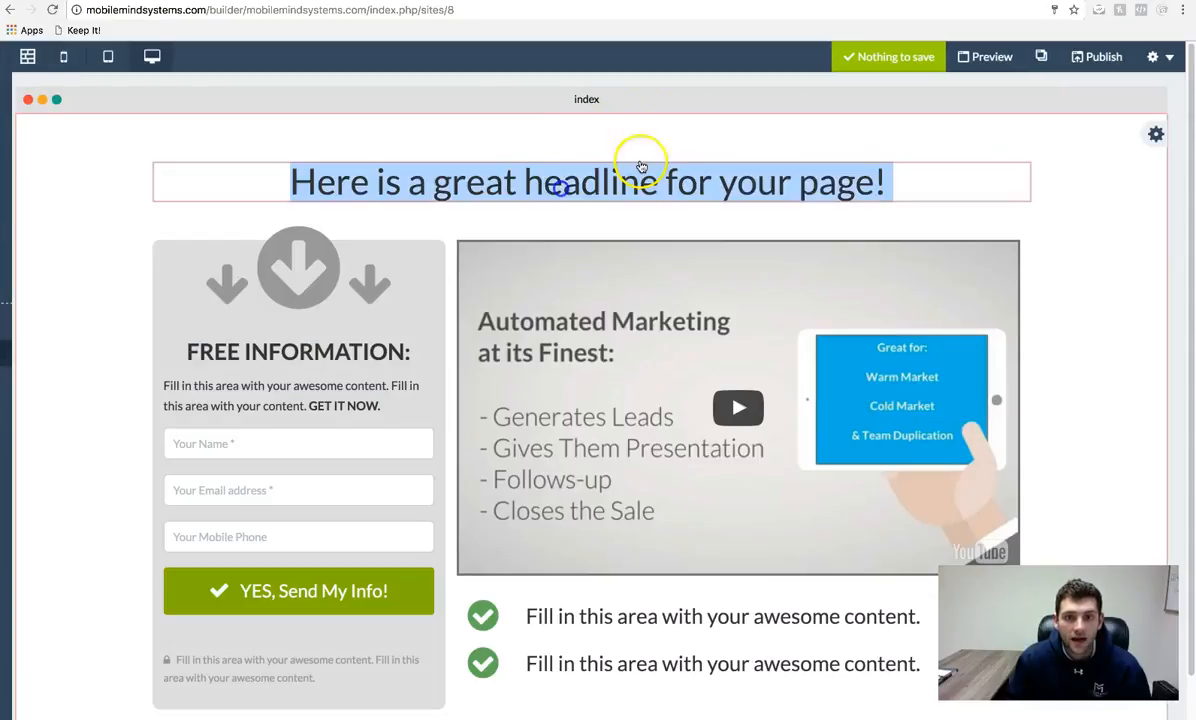
{"action": "left_click", "coordinate": [1072, 186]}
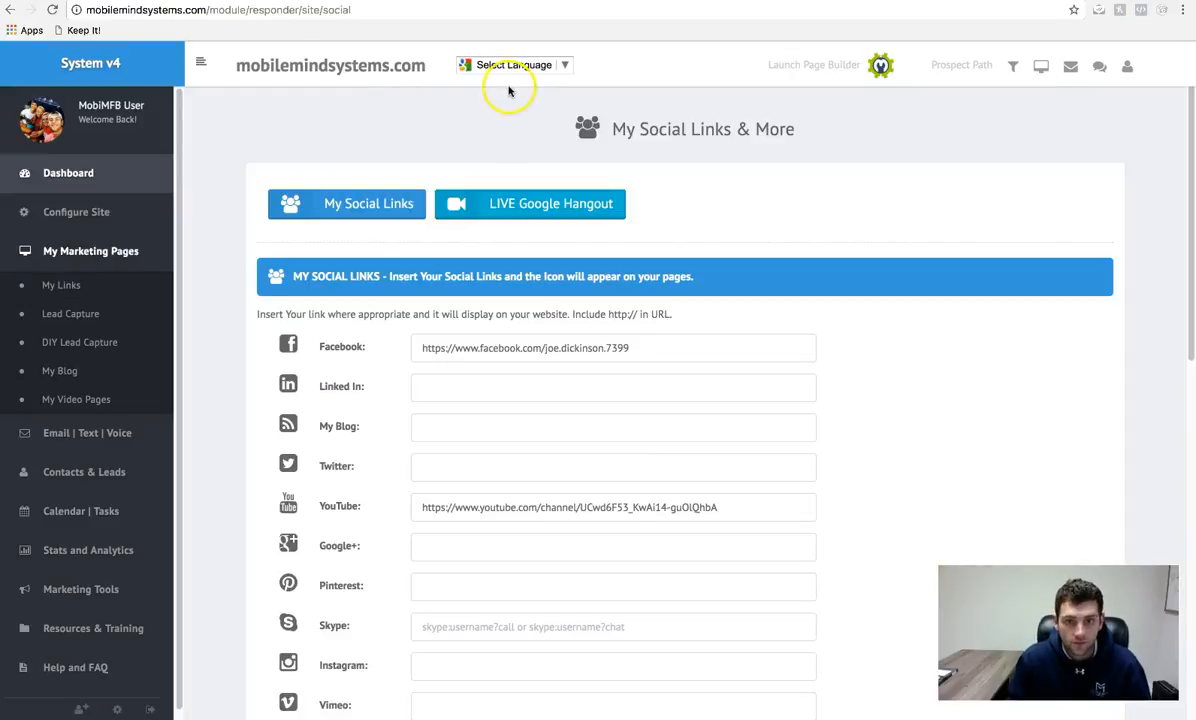
- Preview the live testpage from the bottom of the Lead Capture list, then close its tab
{"action": "left_click", "coordinate": [91, 253]}
{"action": "left_click", "coordinate": [91, 255]}
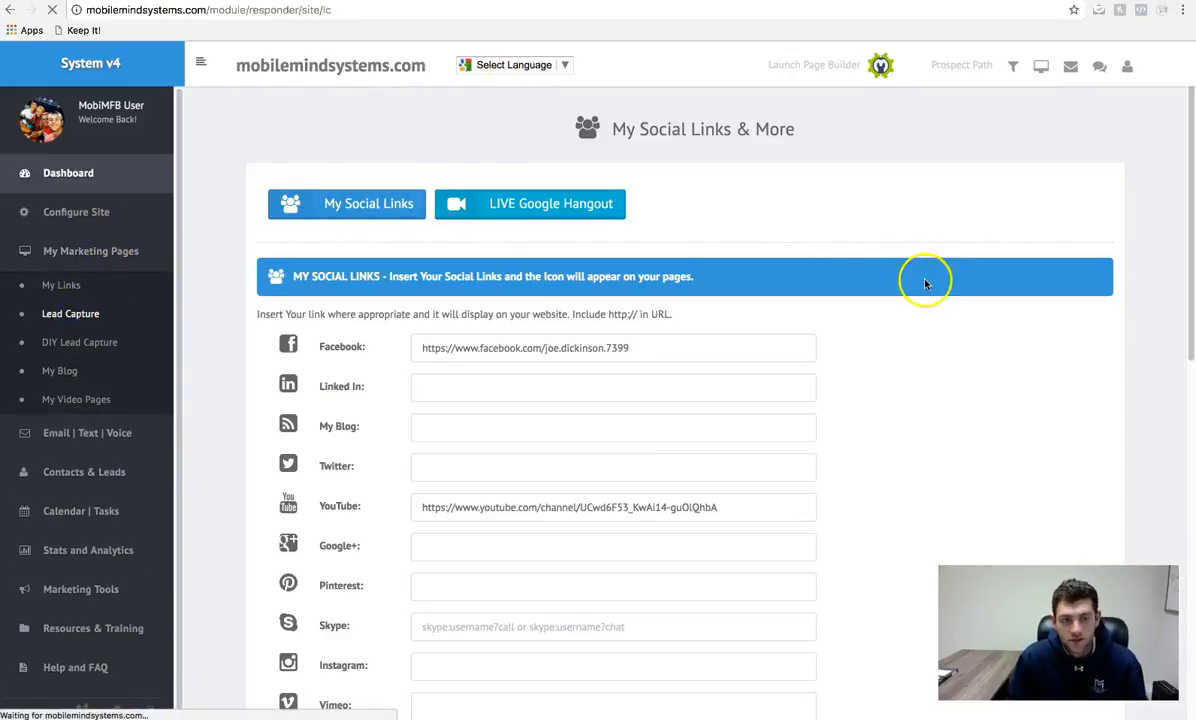
{"action": "scroll", "coordinate": [735, 335], "scroll_direction": "down", "scroll_amount": 20}
{"action": "scroll", "coordinate": [731, 341], "scroll_direction": "down", "scroll_amount": 5}
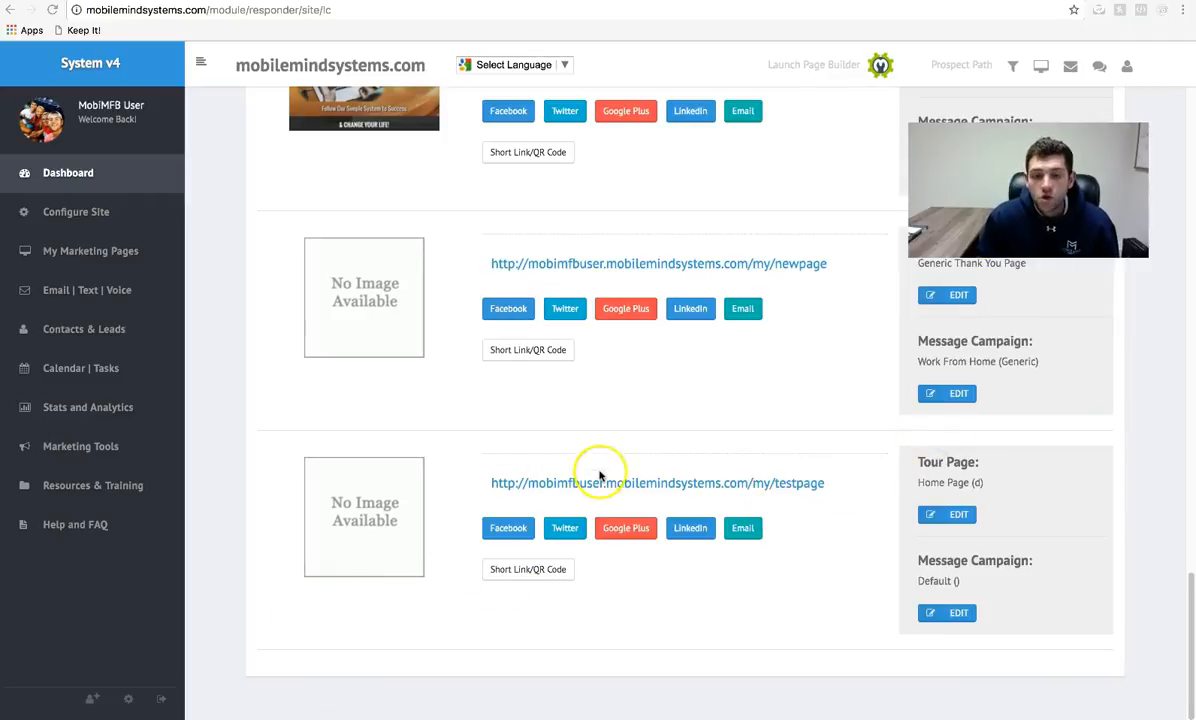
{"action": "left_click", "coordinate": [697, 485]}
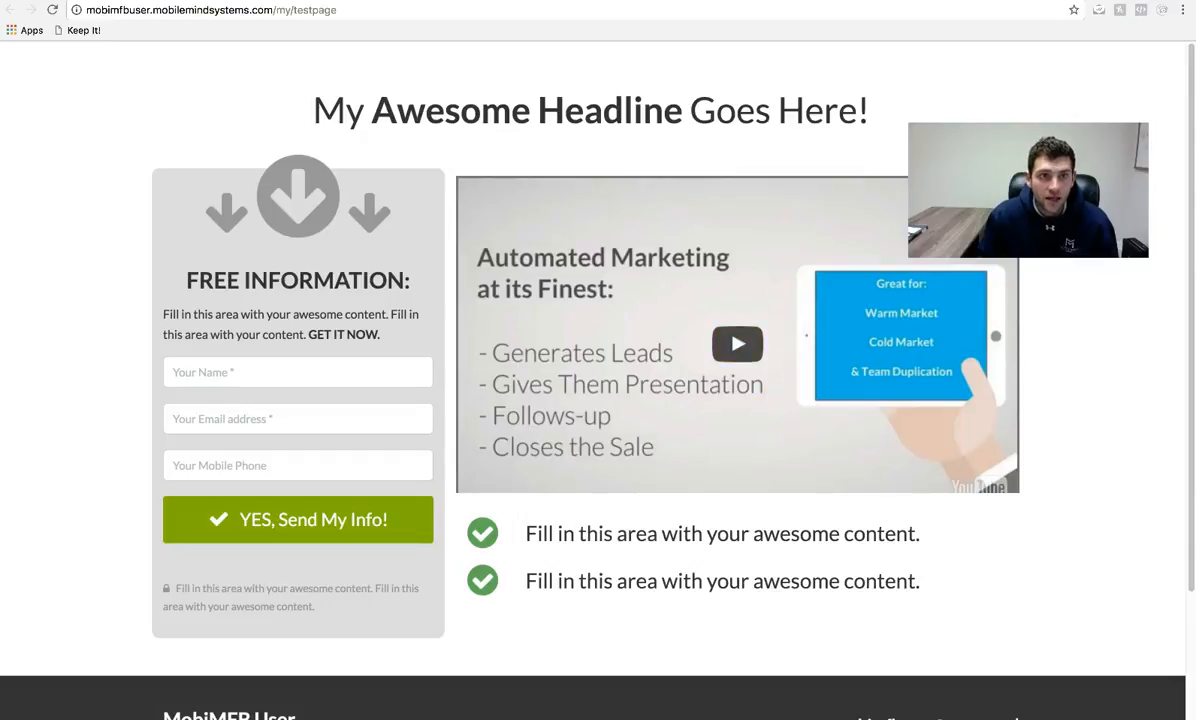
{"action": "key", "text": "super+w"}
- Set testpage's tour page to Generic Thank You Page after a rejected custom redirect
{"action": "left_click", "coordinate": [952, 516]}
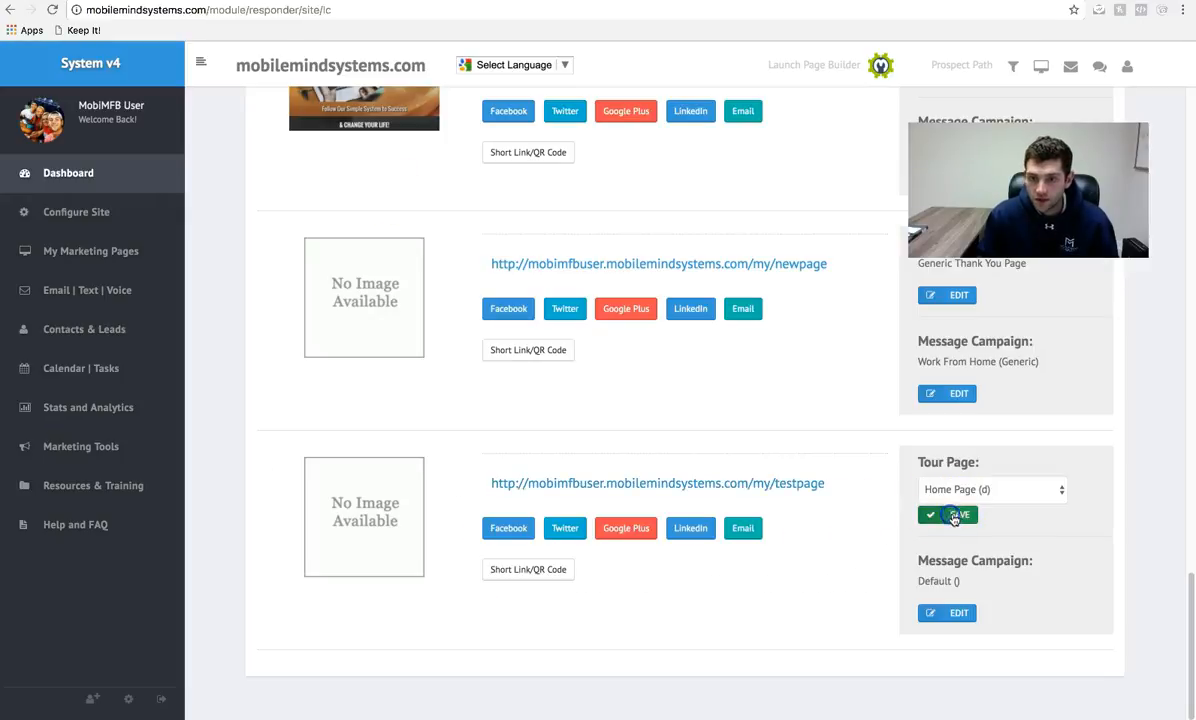
{"action": "left_click", "coordinate": [970, 492]}
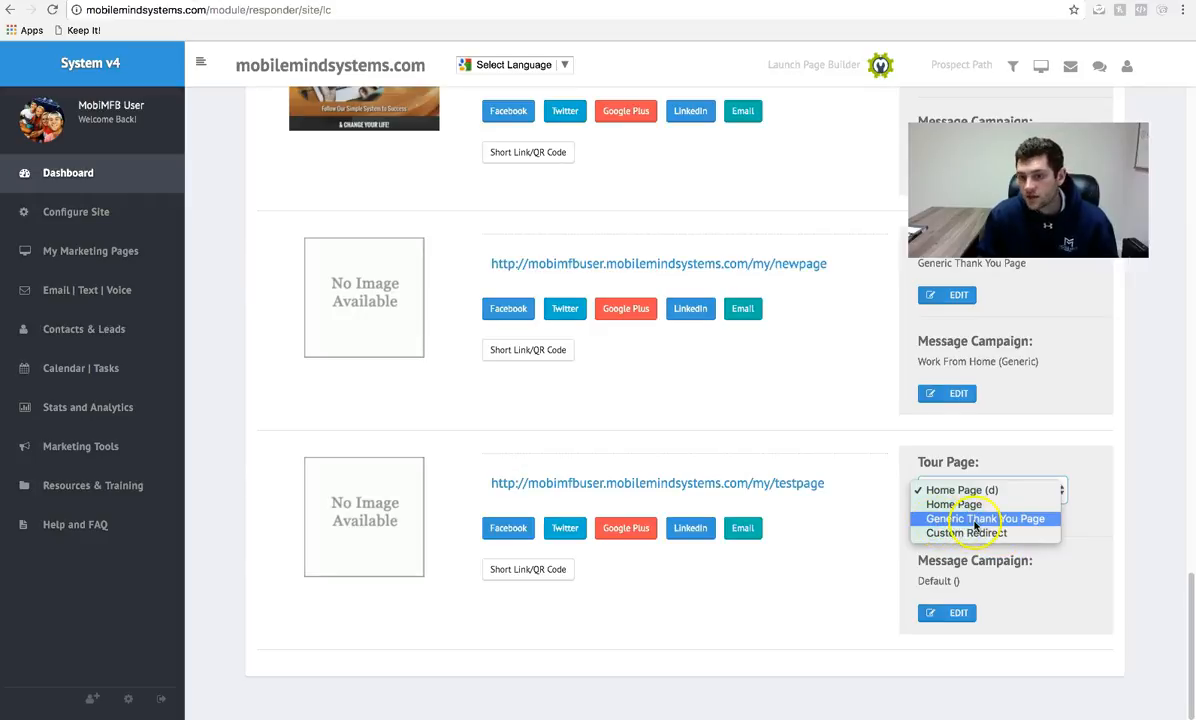
{"action": "left_click", "coordinate": [992, 533]}
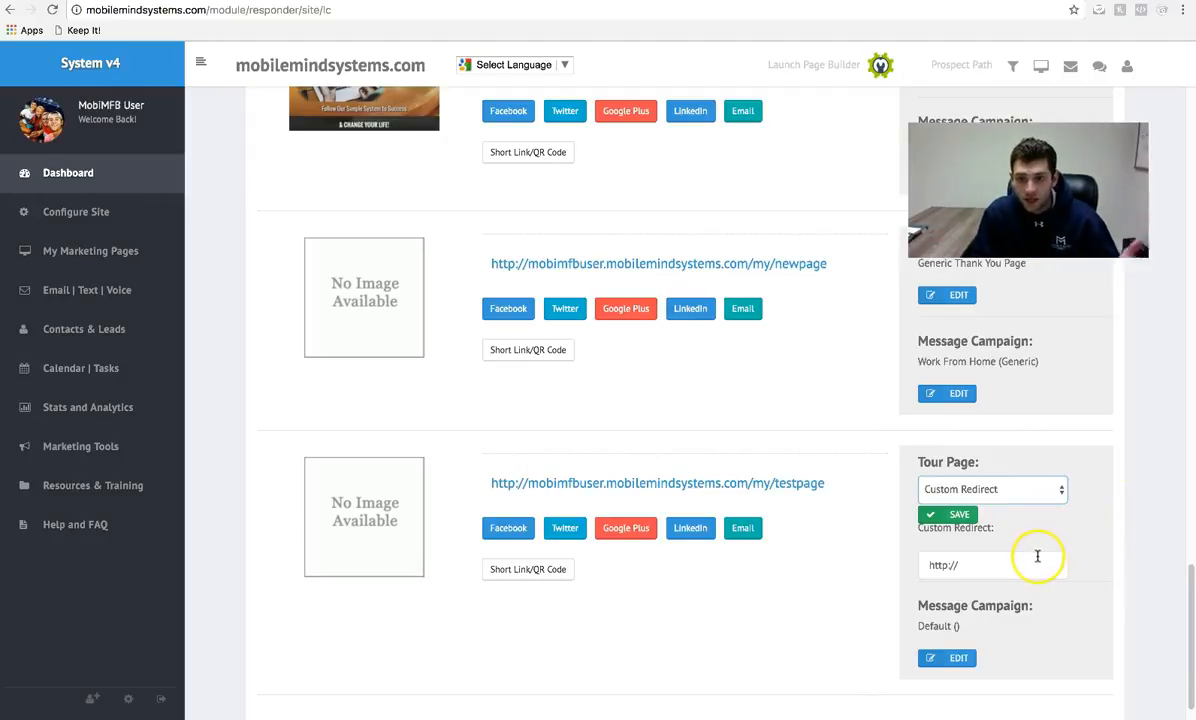
{"action": "left_click", "coordinate": [952, 516]}
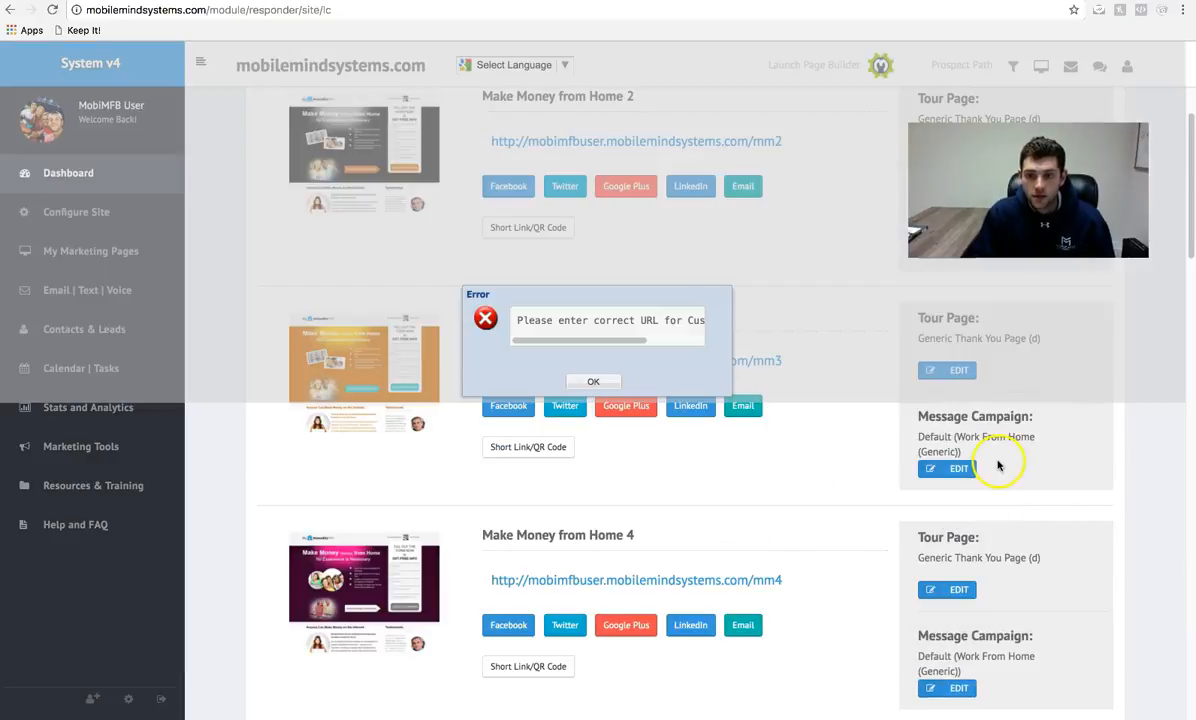
{"action": "scroll", "coordinate": [1015, 572], "scroll_direction": "down", "scroll_amount": 6}
{"action": "scroll", "coordinate": [667, 300], "scroll_direction": "up", "scroll_amount": 6}
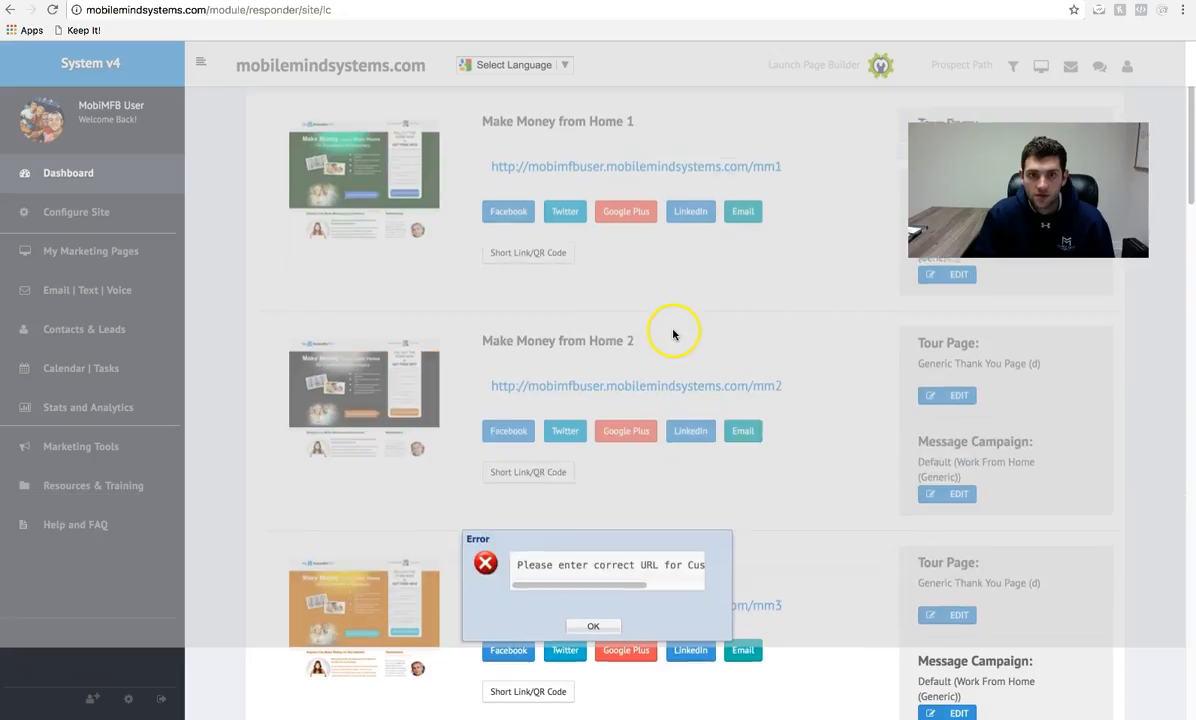
{"action": "left_click", "coordinate": [594, 387]}
{"action": "scroll", "coordinate": [780, 499], "scroll_direction": "down", "scroll_amount": 15}
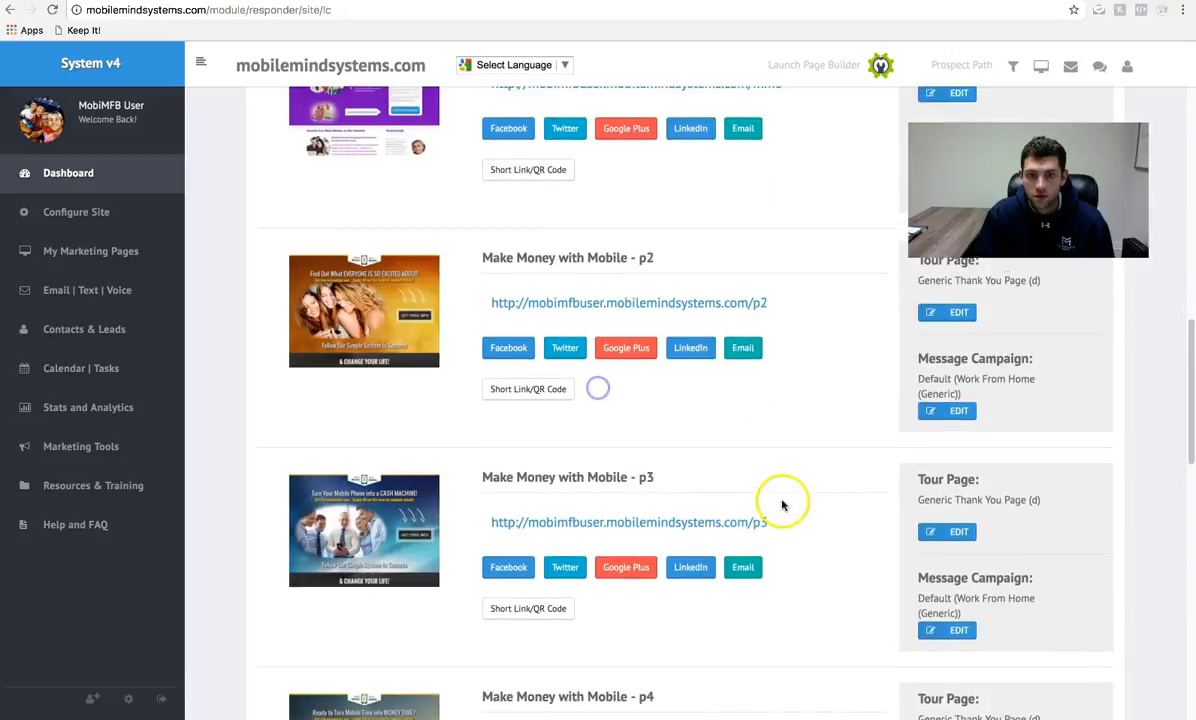
{"action": "left_click", "coordinate": [981, 445]}
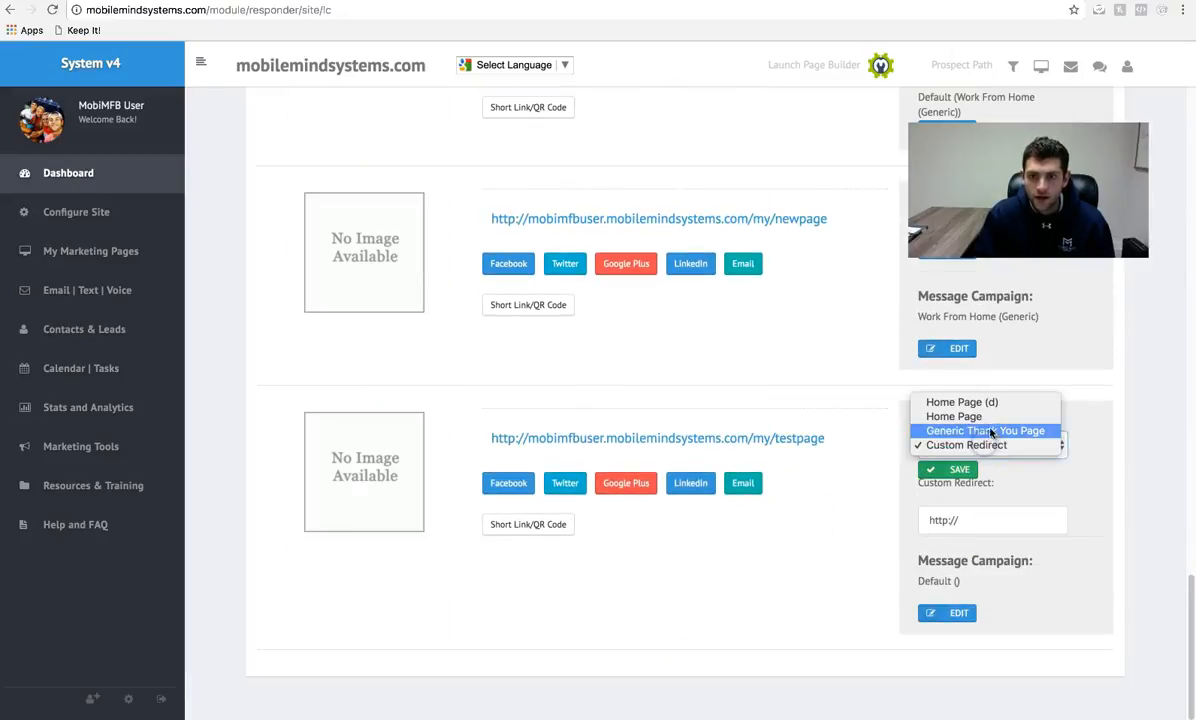
{"action": "left_click", "coordinate": [986, 430]}
{"action": "left_click", "coordinate": [950, 469]}
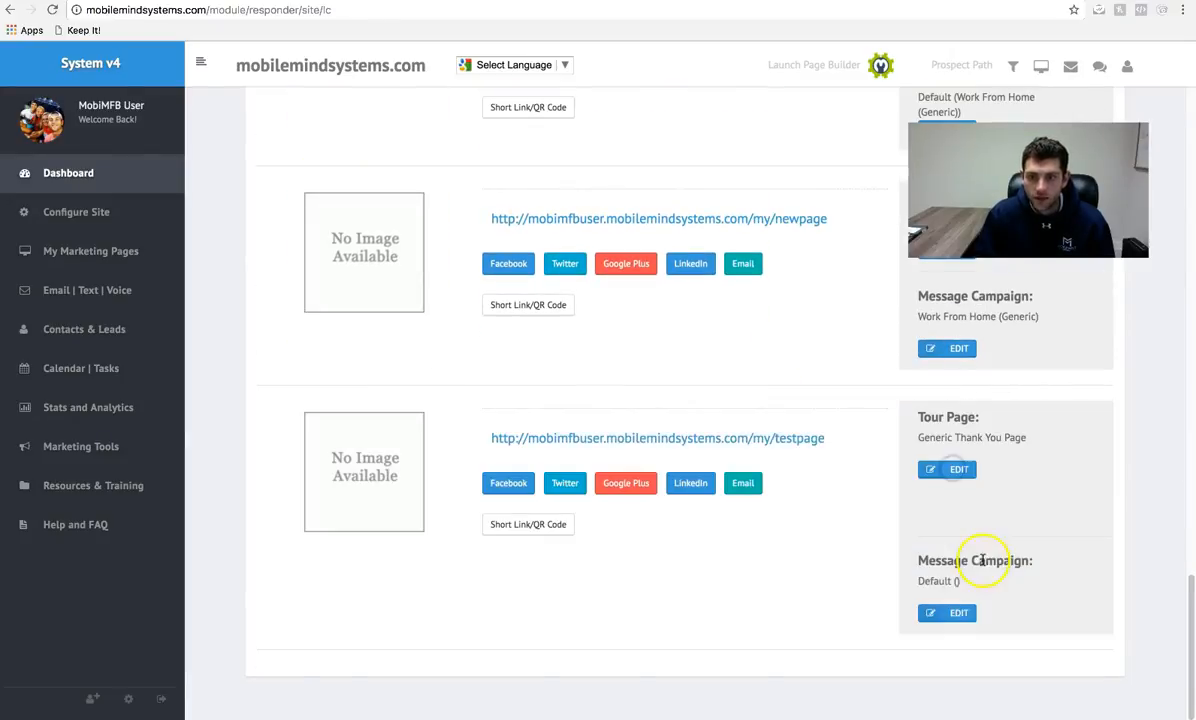
- Change testpage's message campaign from Default Work From Home to Work From Home (Generic)
{"action": "left_click", "coordinate": [946, 614]}
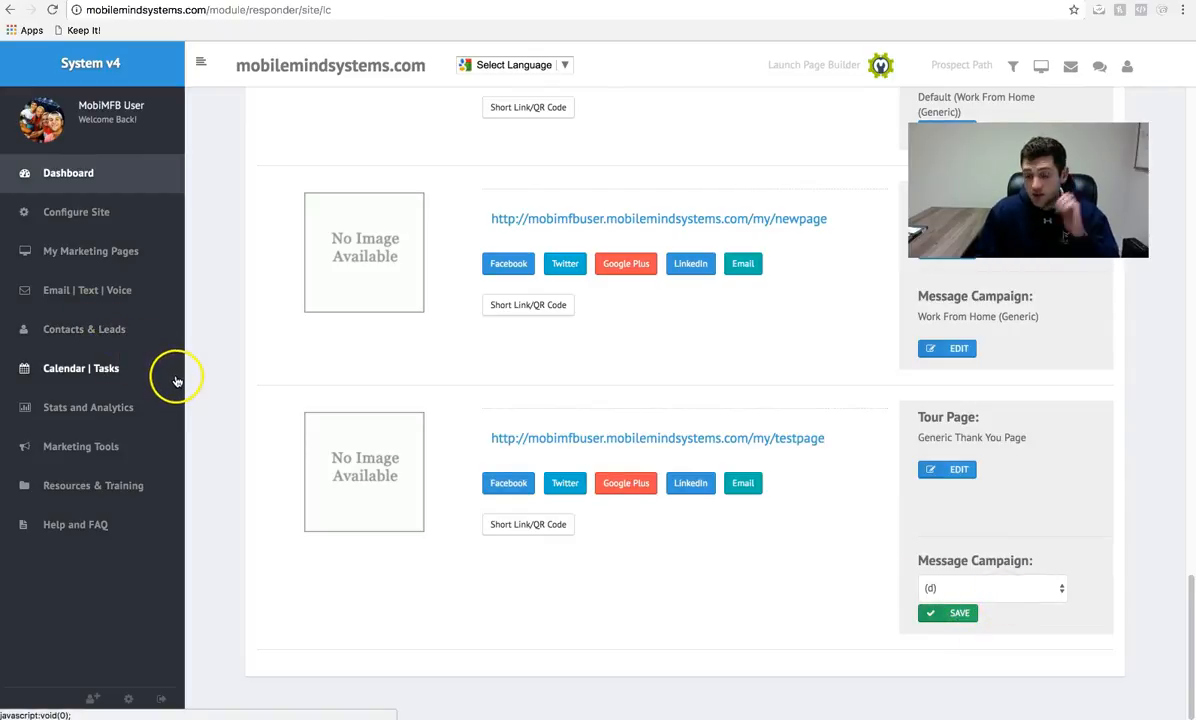
{"action": "left_click", "coordinate": [980, 589]}
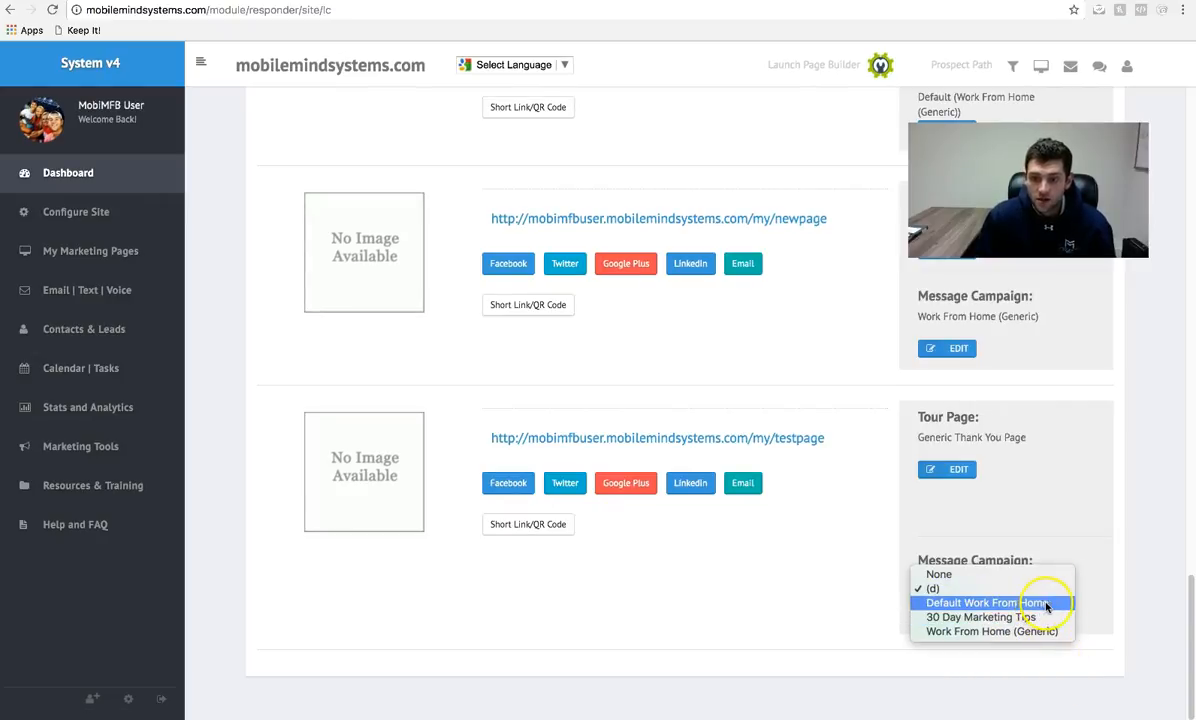
{"action": "left_click", "coordinate": [1012, 603]}
{"action": "left_click", "coordinate": [945, 616]}
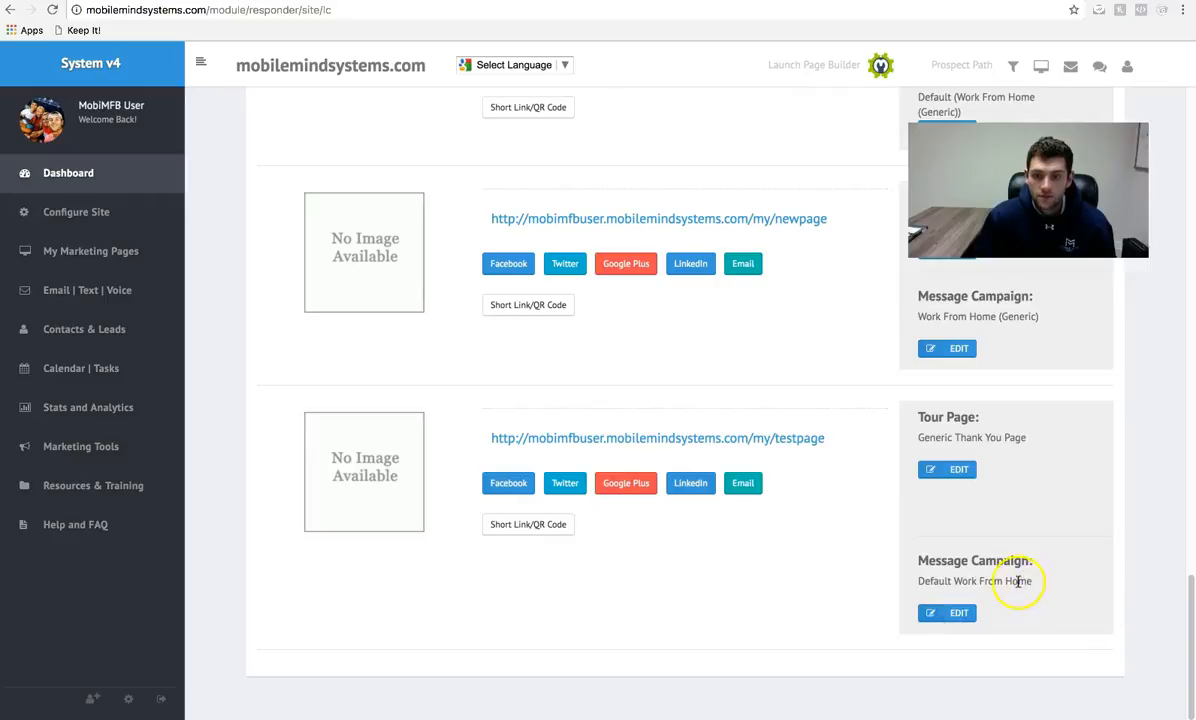
{"action": "left_click", "coordinate": [948, 613]}
{"action": "left_click", "coordinate": [975, 585]}
{"action": "left_click", "coordinate": [975, 617]}
{"action": "left_click", "coordinate": [955, 614]}
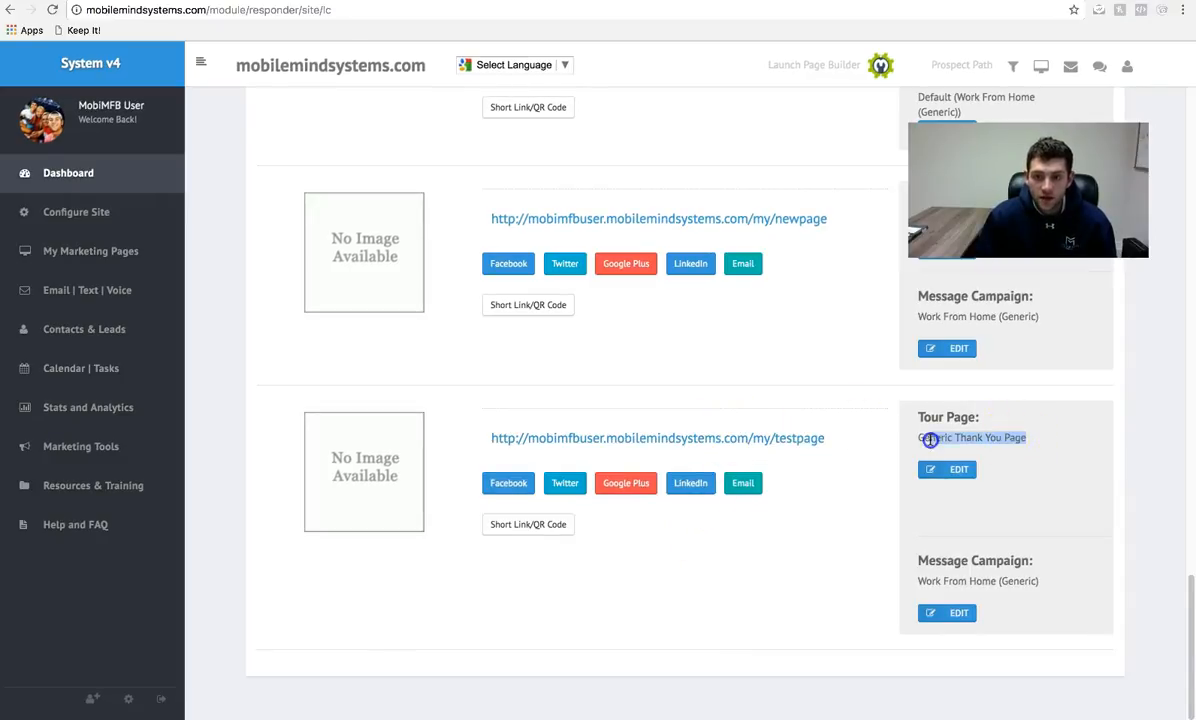
{"action": "left_click_drag", "start_coordinate": [1027, 441], "coordinate": [909, 442]}
{"action": "left_click", "coordinate": [1007, 436]}
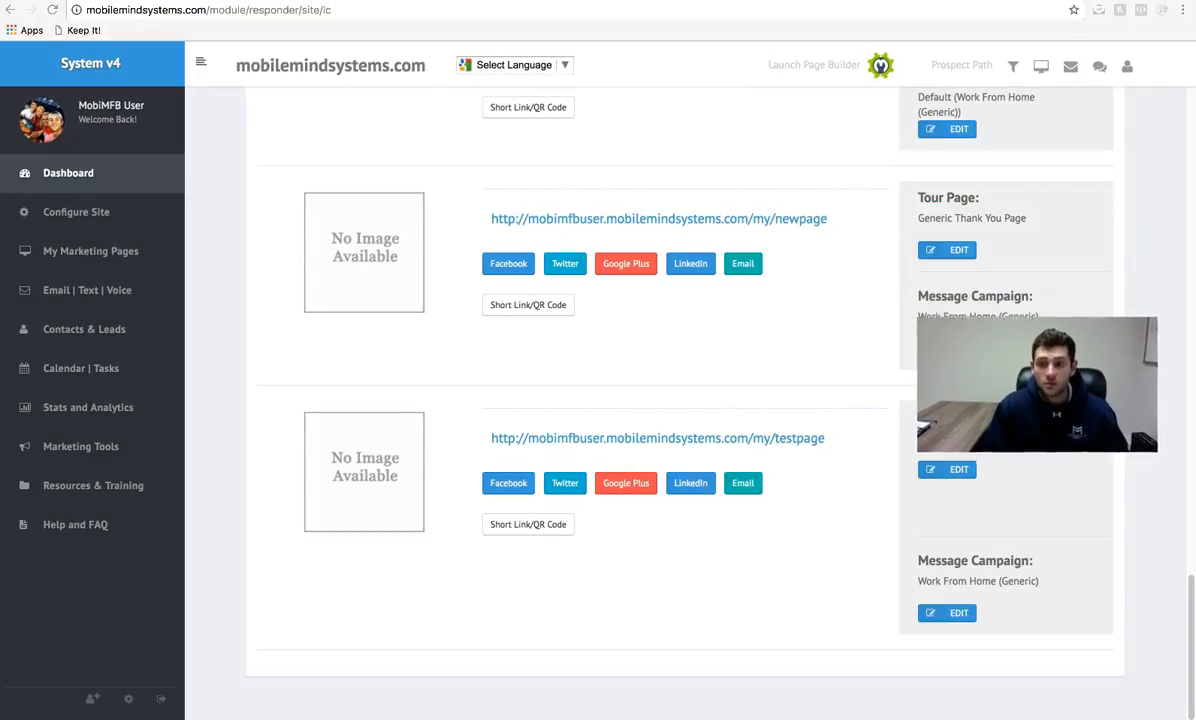
{"action": "left_click", "coordinate": [136, 254]}
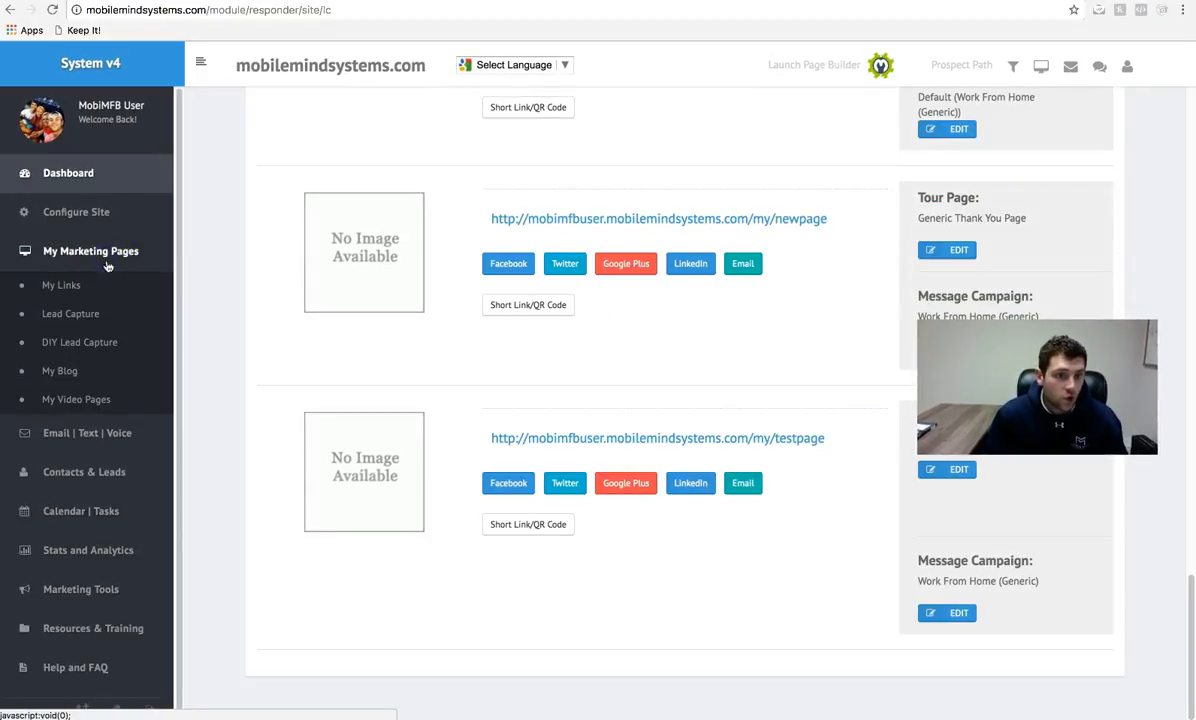
- Open the ThankYouMessage link from My Links, review the thank-you text, and return
{"action": "left_click", "coordinate": [64, 285]}
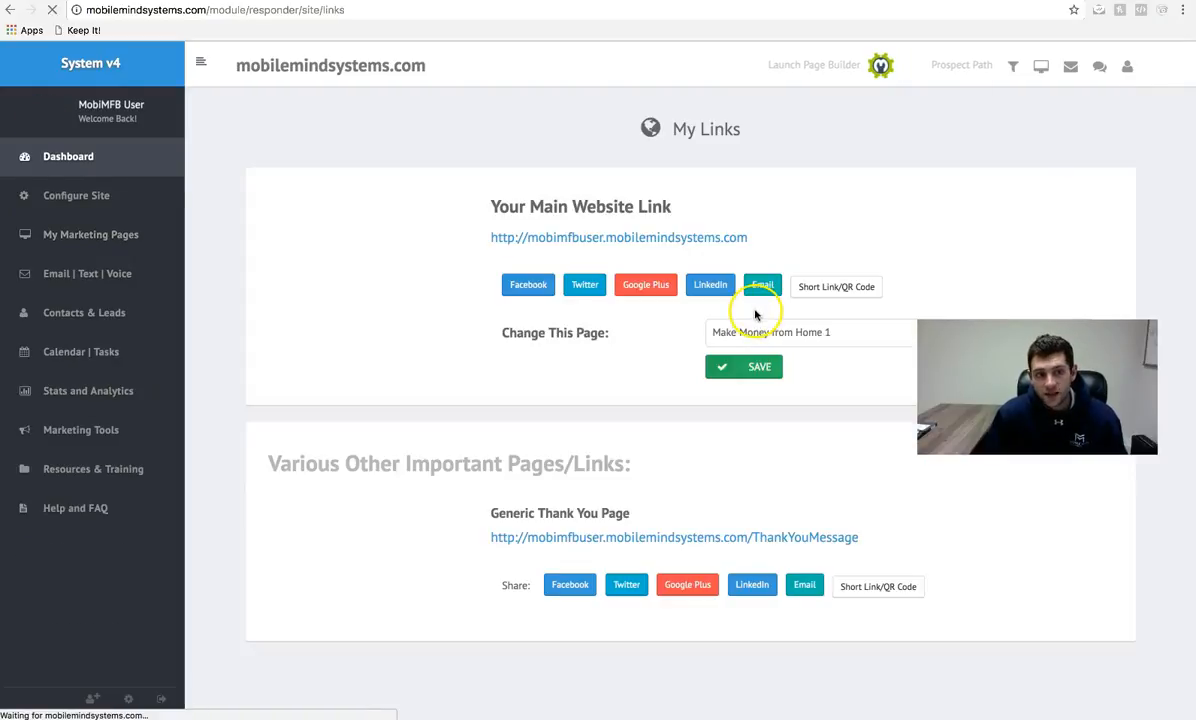
{"action": "left_click", "coordinate": [694, 536]}
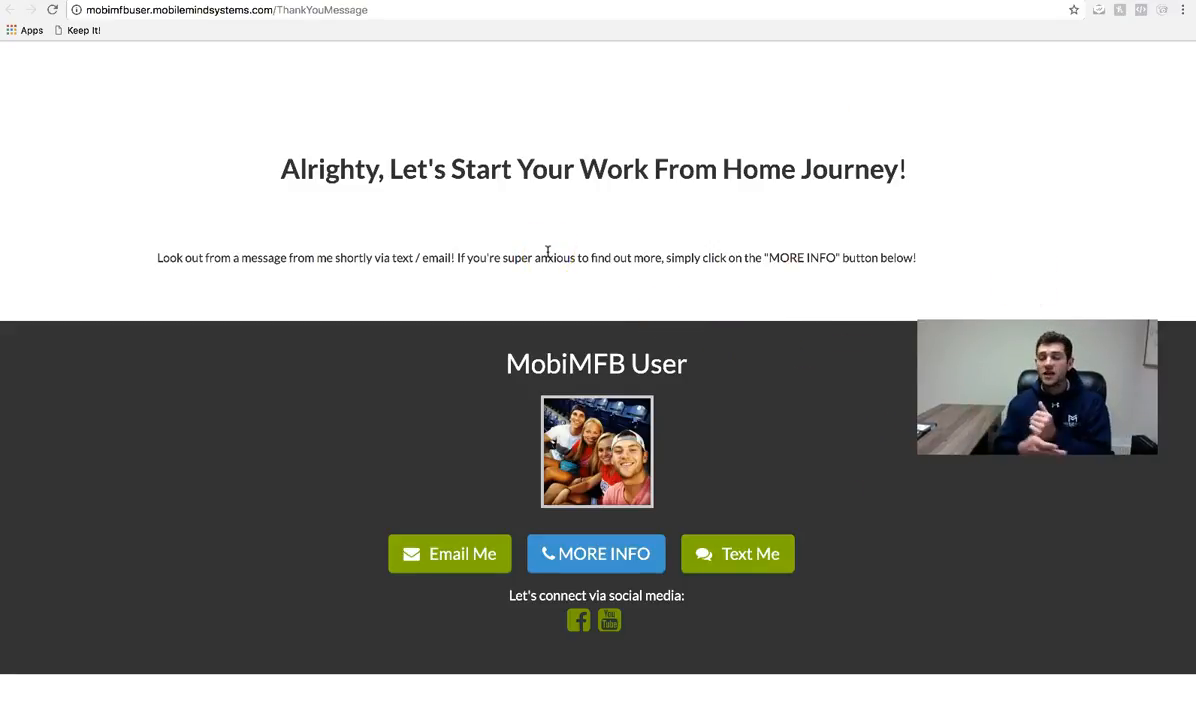
{"action": "left_click", "coordinate": [460, 176]}
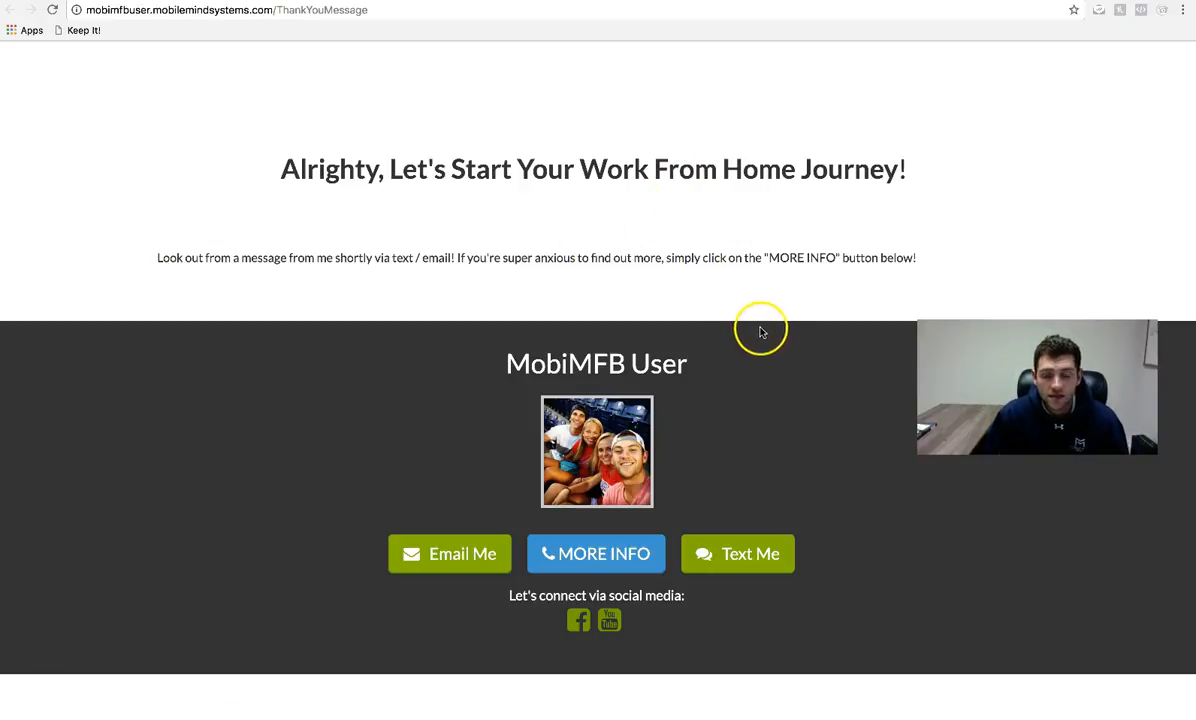
{"action": "left_click_drag", "start_coordinate": [185, 258], "coordinate": [526, 259]}
{"action": "left_click", "coordinate": [445, 257]}
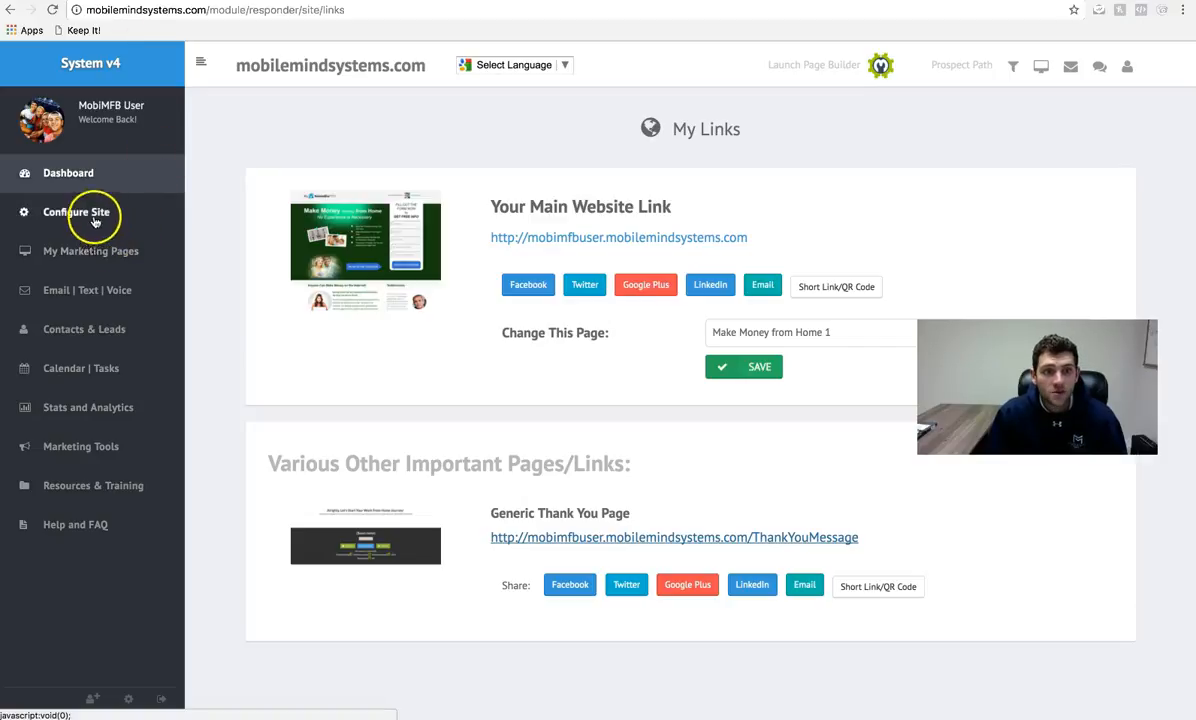
{"action": "left_click", "coordinate": [100, 213]}
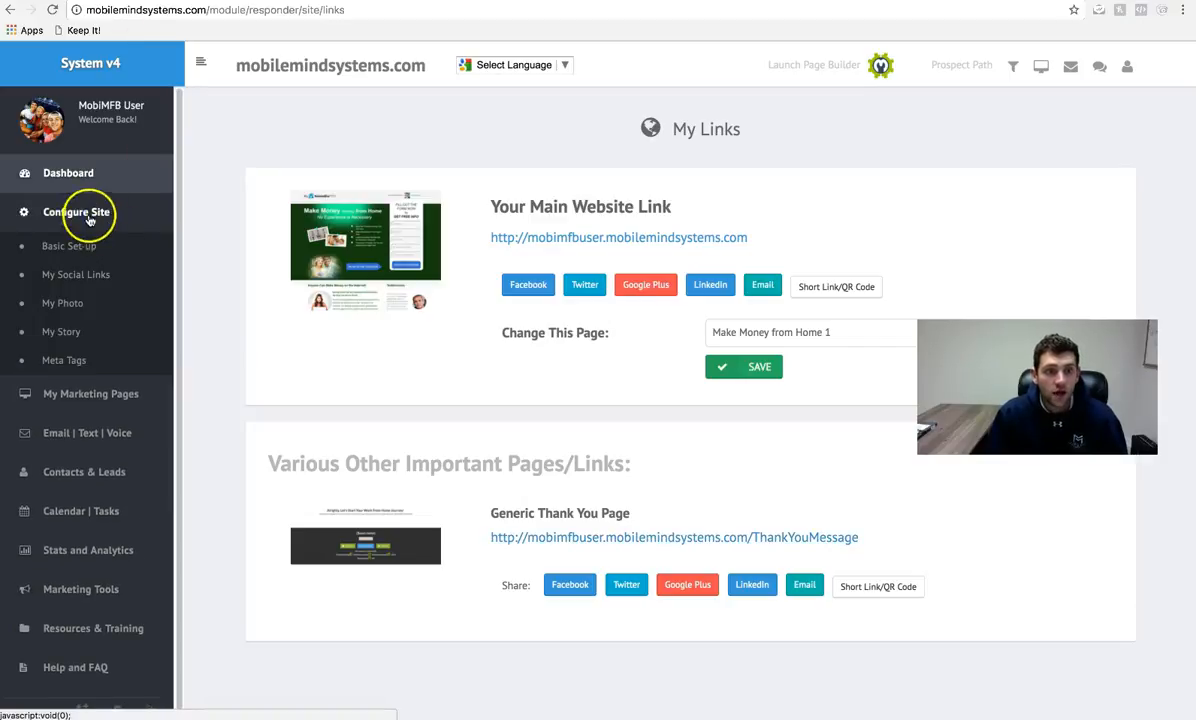
- Open Basic Site Set-up and look over the Company Website Username and Company ID fields
{"action": "left_click", "coordinate": [72, 247]}
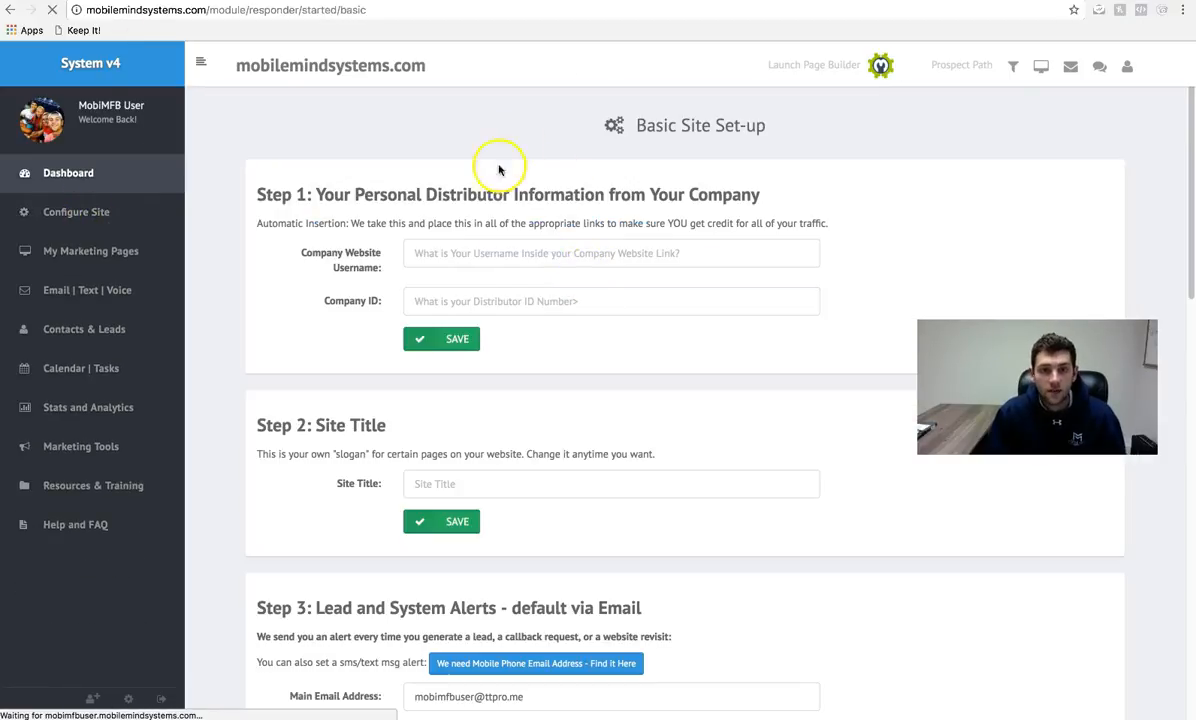
{"action": "left_click", "coordinate": [447, 251]}
{"action": "left_click", "coordinate": [482, 300]}
{"action": "left_click", "coordinate": [486, 250]}
{"action": "left_click", "coordinate": [482, 302]}
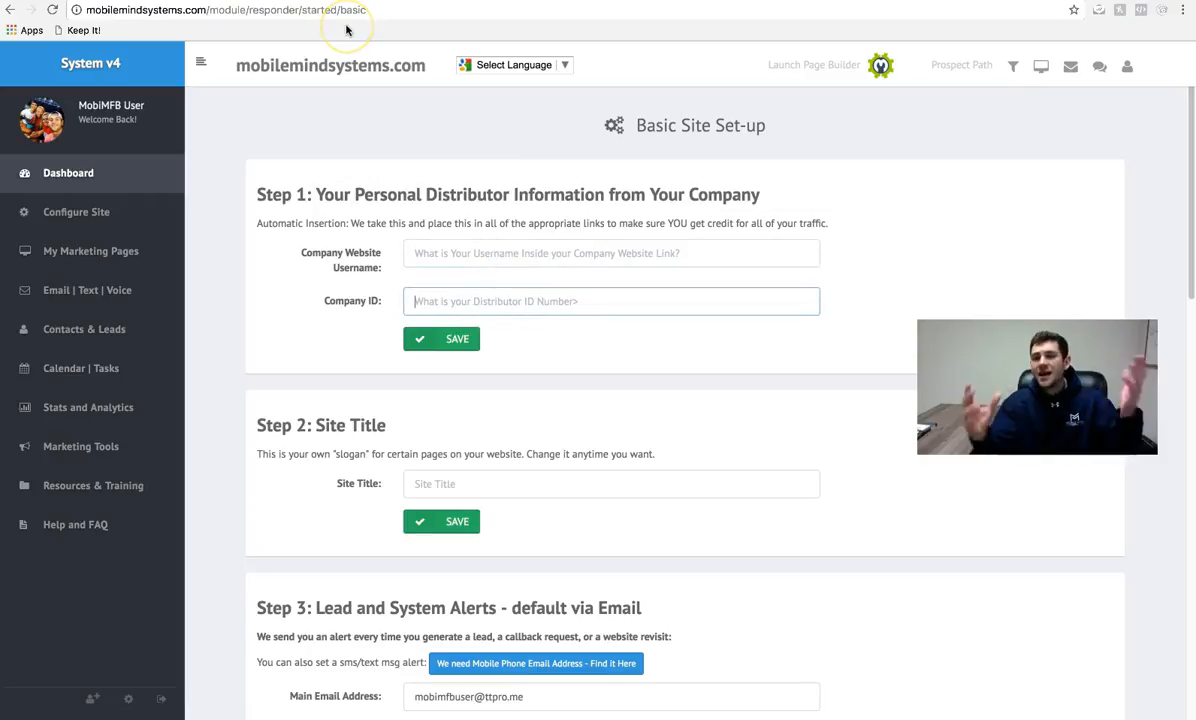
{"action": "left_click_drag", "start_coordinate": [990, 385], "coordinate": [977, 514]}
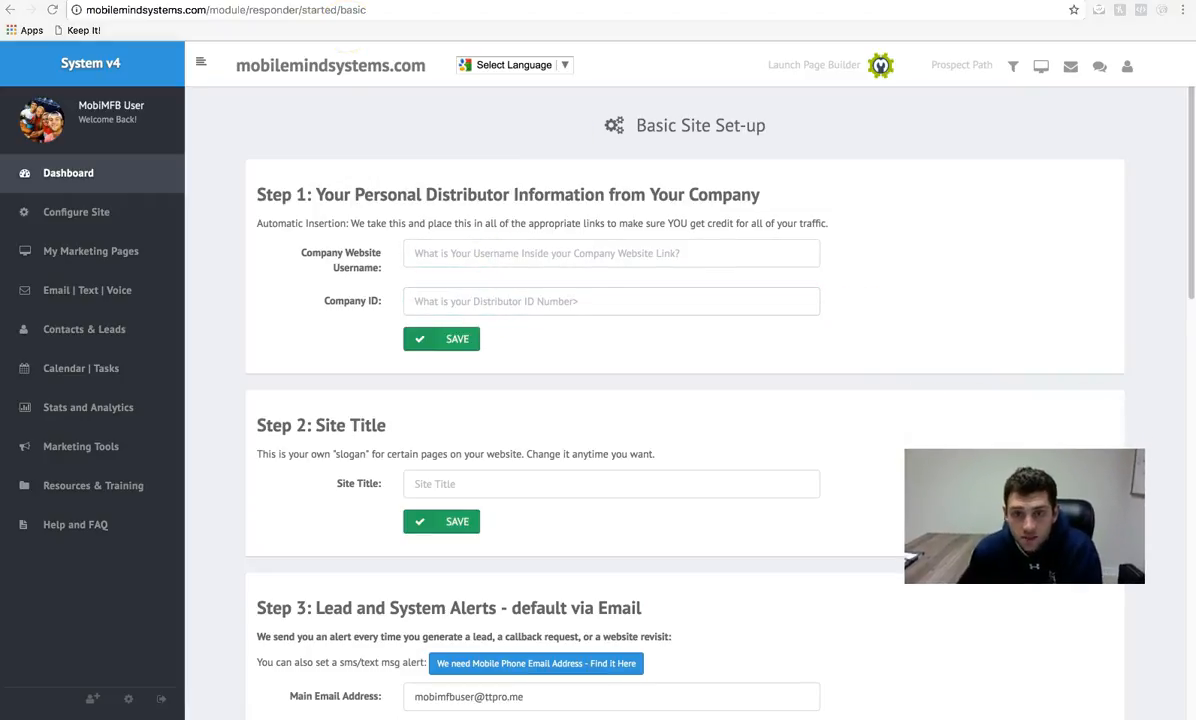
{"action": "left_click", "coordinate": [592, 260]}
{"action": "left_click", "coordinate": [577, 306]}
{"action": "left_click", "coordinate": [585, 254]}
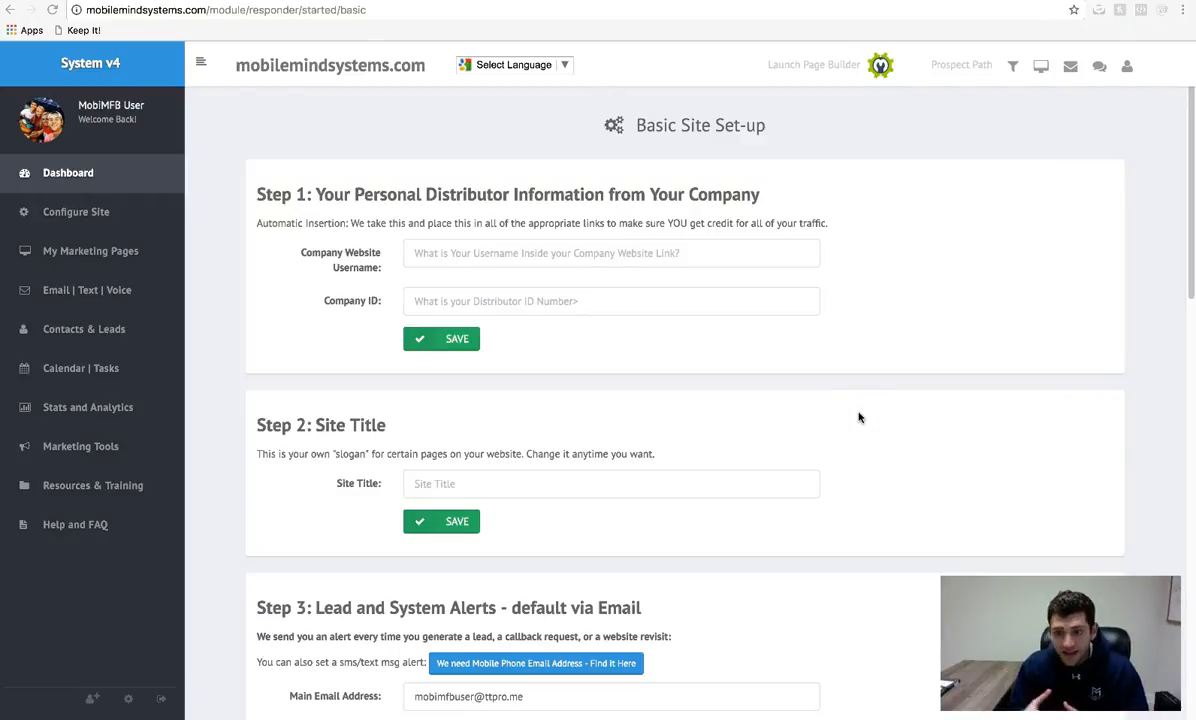
{"action": "left_click", "coordinate": [846, 412]}
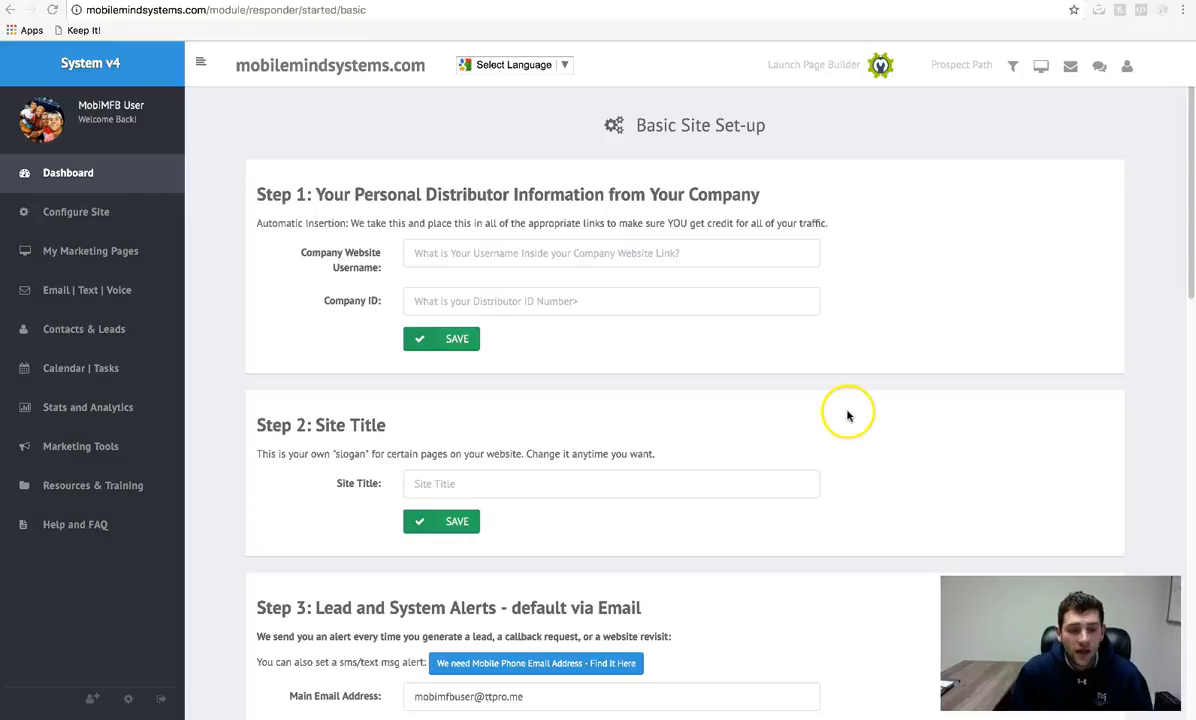